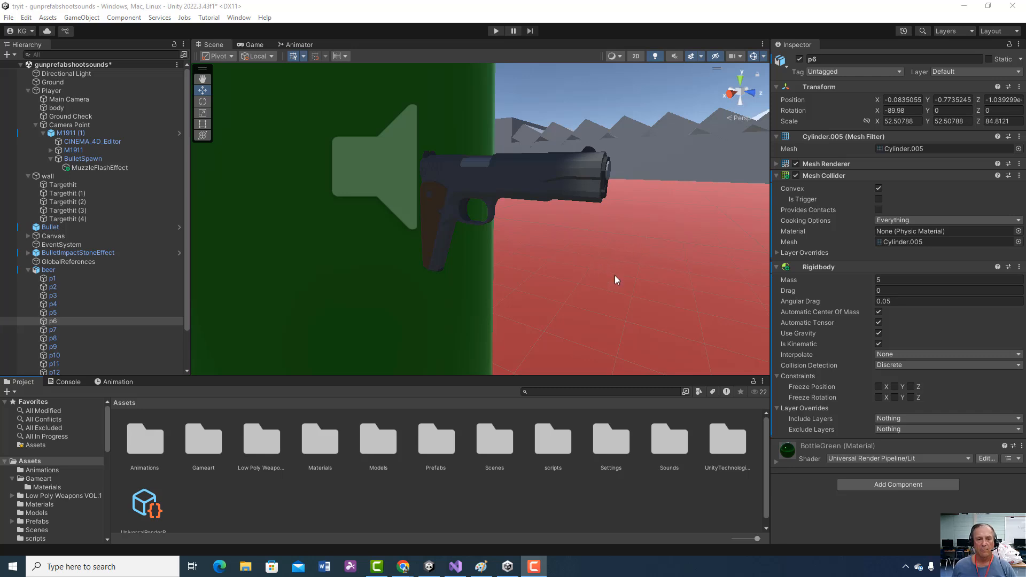
Step: Examine the Animator state graph and the animation timeline of the M1911 (1) pistol, then return to the scene view
{"action": "left_click", "coordinate": [300, 45]}
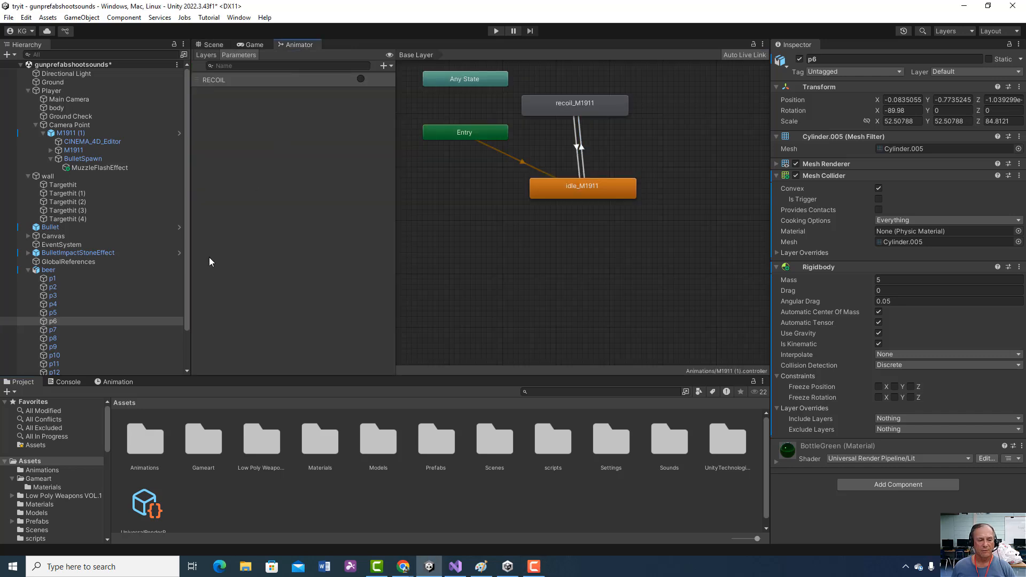
{"action": "left_click", "coordinate": [127, 382]}
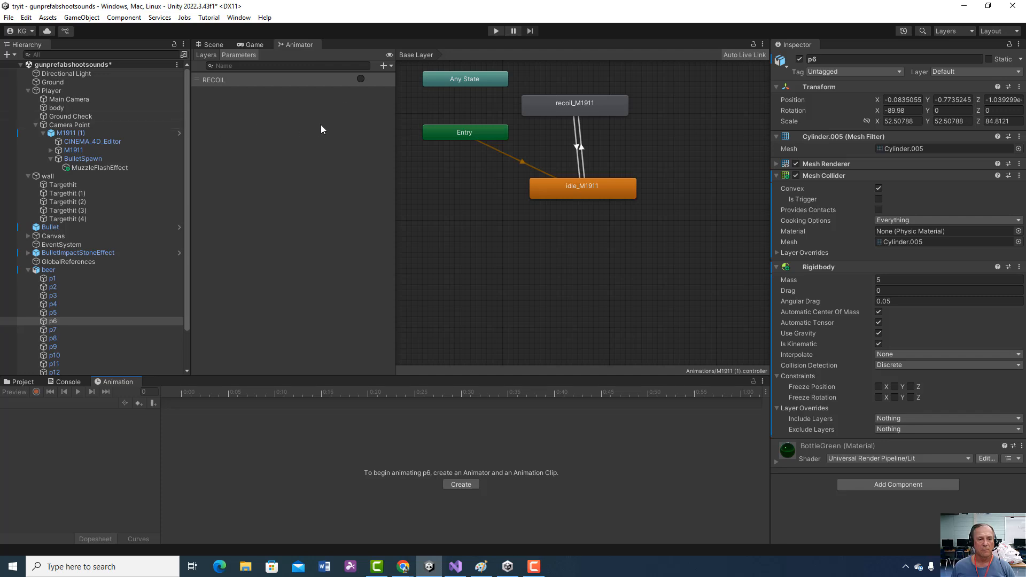
{"action": "left_click", "coordinate": [70, 133]}
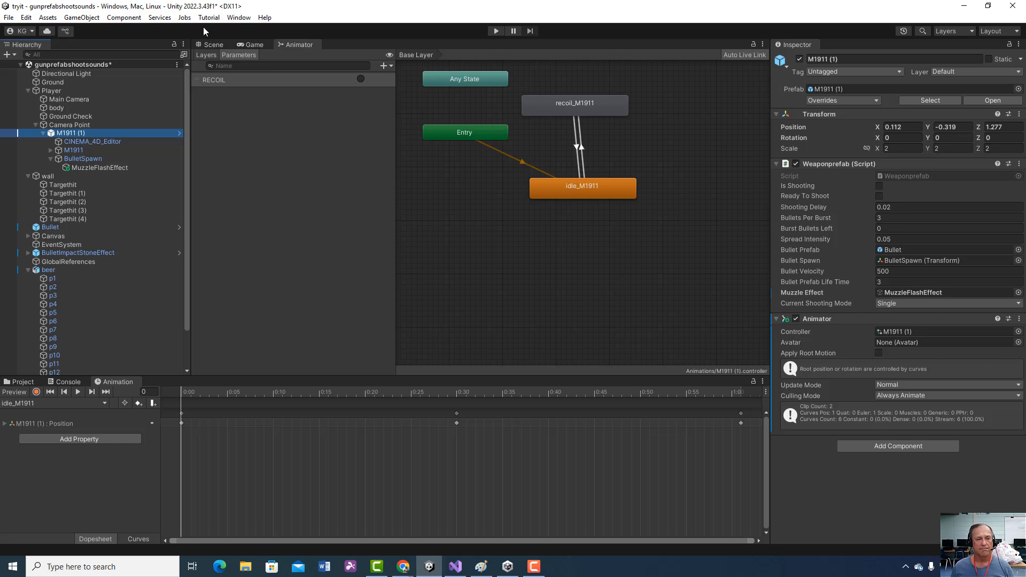
{"action": "left_click", "coordinate": [213, 44]}
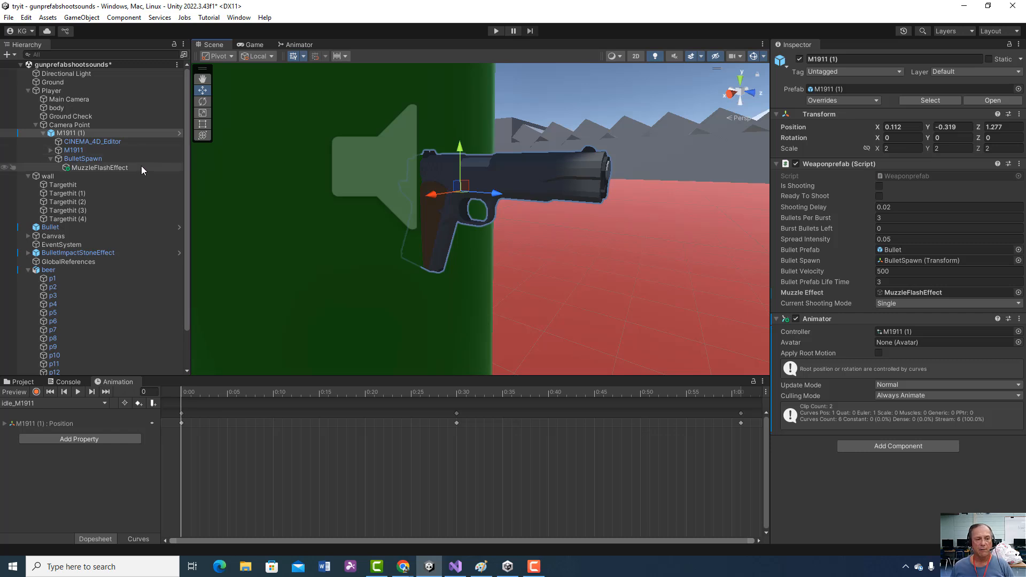
{"action": "left_click", "coordinate": [66, 134]}
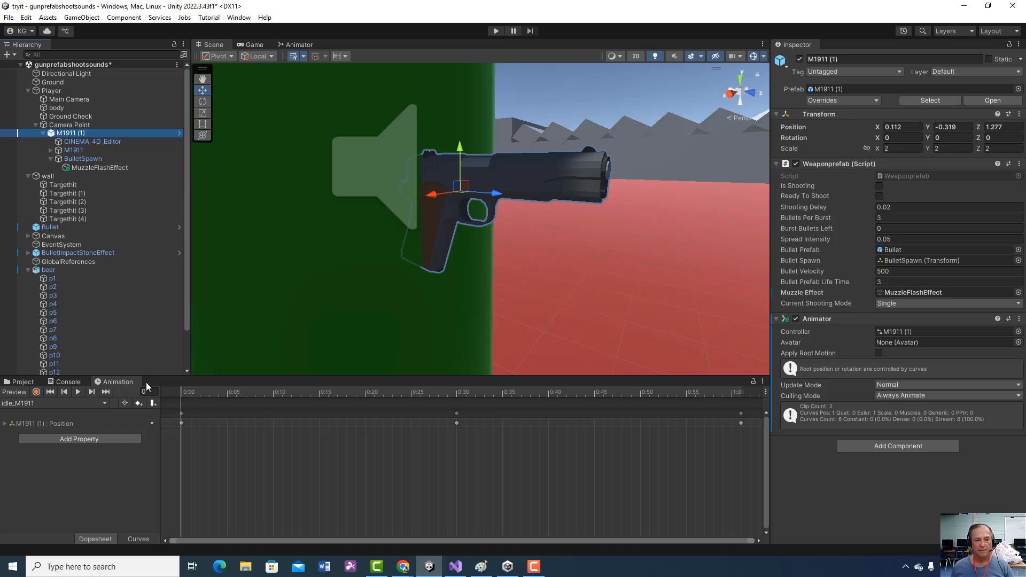
Step: Bring up the Animation window for the M1911 (1) object
{"action": "left_click", "coordinate": [118, 135]}
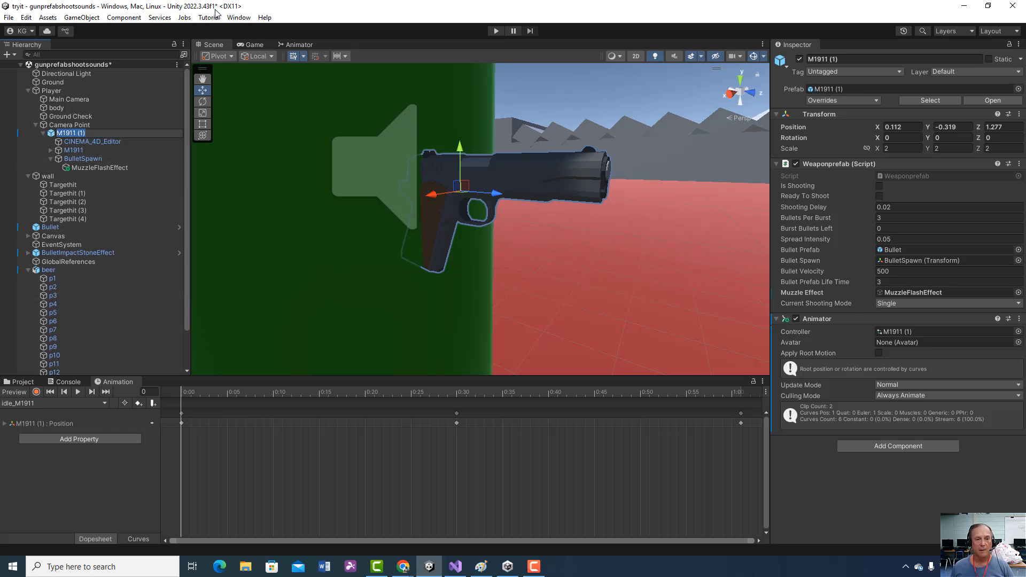
{"action": "left_click", "coordinate": [239, 18]}
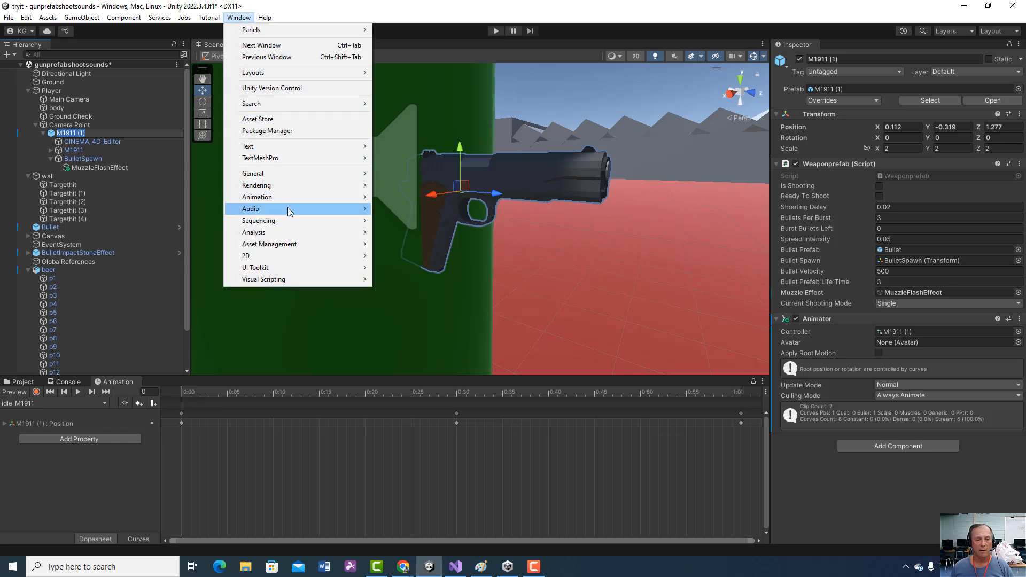
{"action": "mouse_move", "coordinate": [280, 196]}
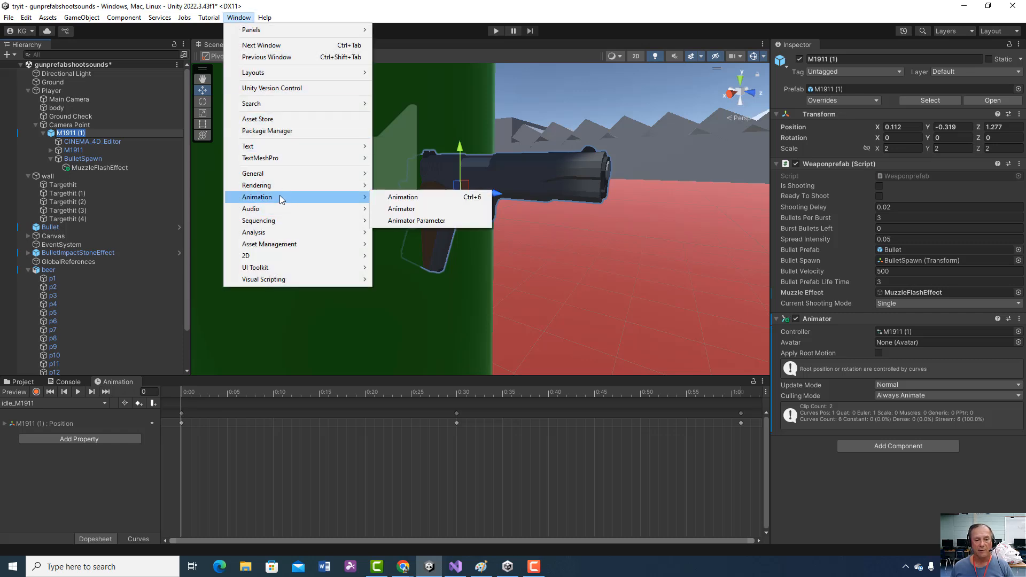
{"action": "left_click", "coordinate": [426, 198]}
{"action": "right_click", "coordinate": [77, 134]}
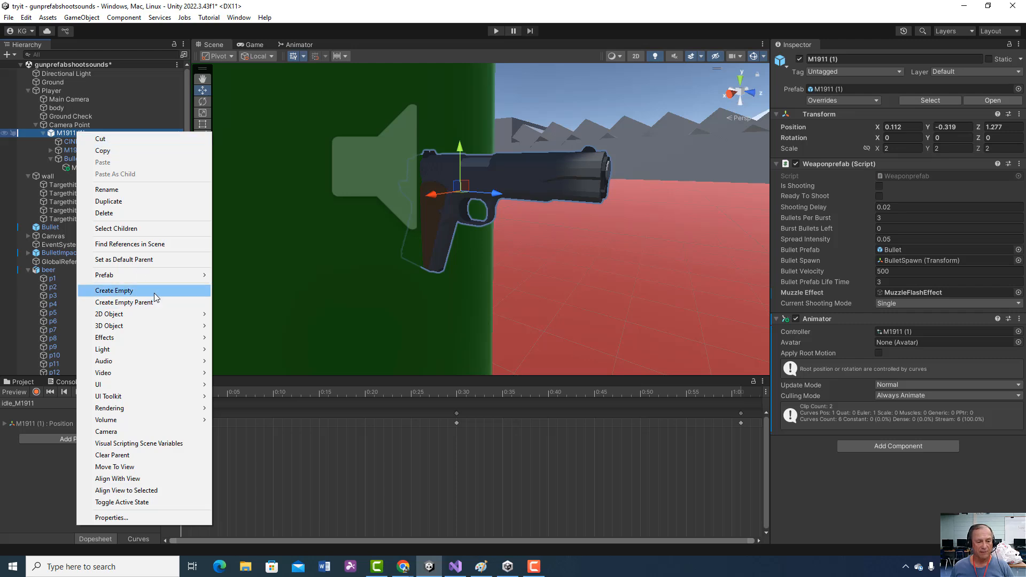
{"action": "left_click", "coordinate": [304, 152]}
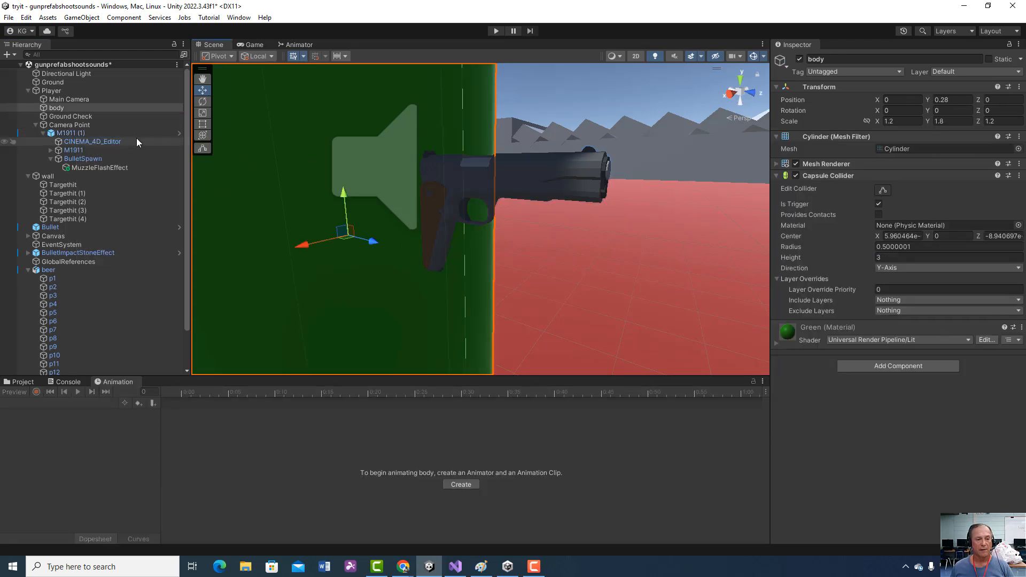
{"action": "left_click", "coordinate": [70, 133]}
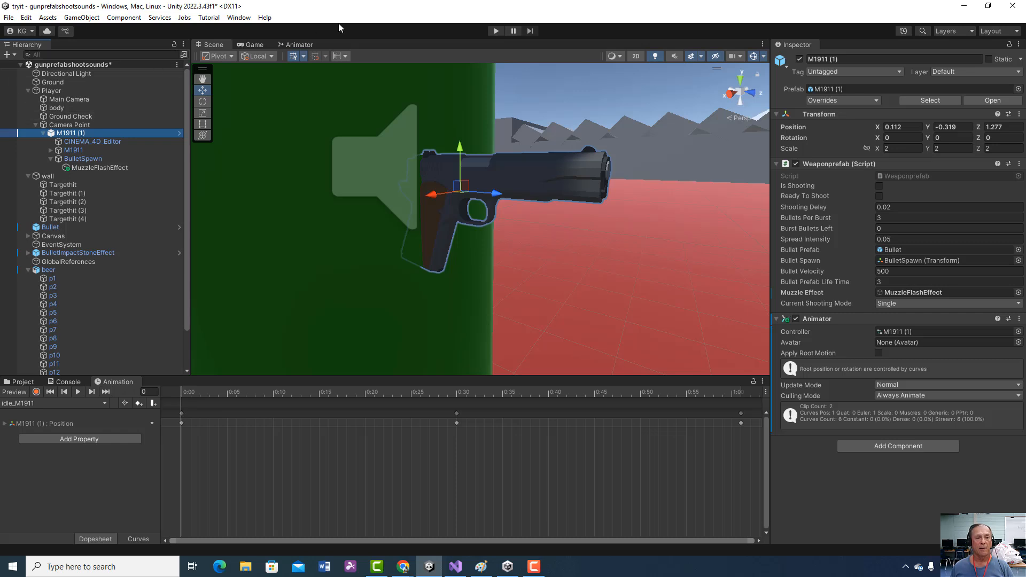
{"action": "left_click", "coordinate": [239, 18]}
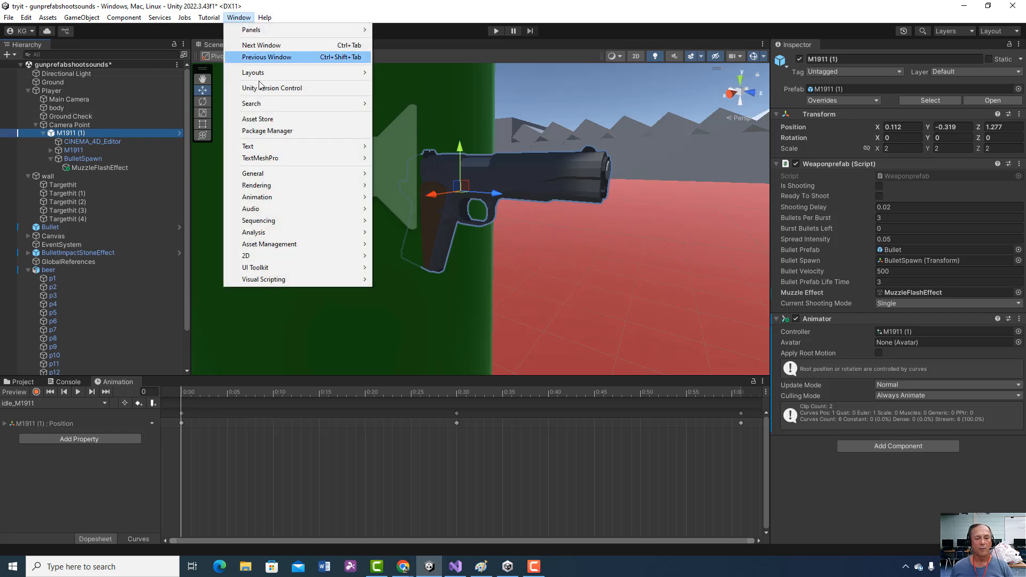
{"action": "mouse_move", "coordinate": [274, 198]}
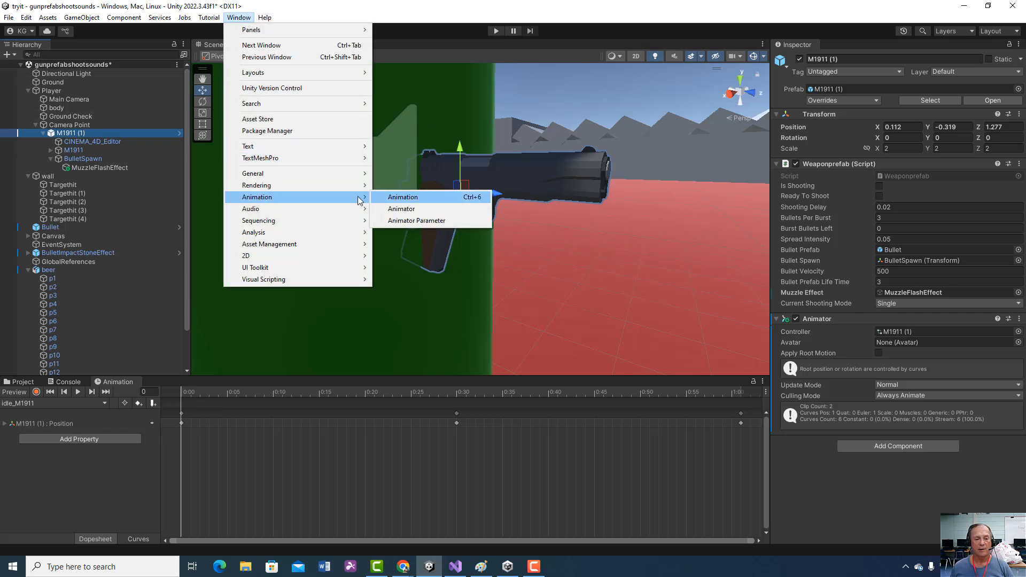
{"action": "left_click", "coordinate": [133, 322]}
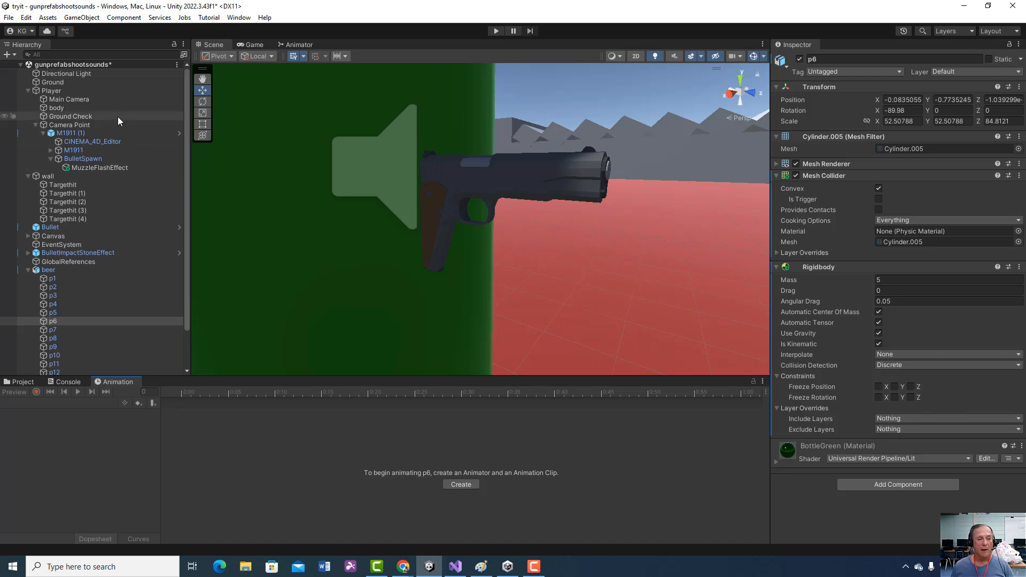
Step: Compare the animation setups of M1911 (1), its M1911 and BulletSpawn children, and the beer bottle's p1 piece
{"action": "left_click", "coordinate": [81, 132]}
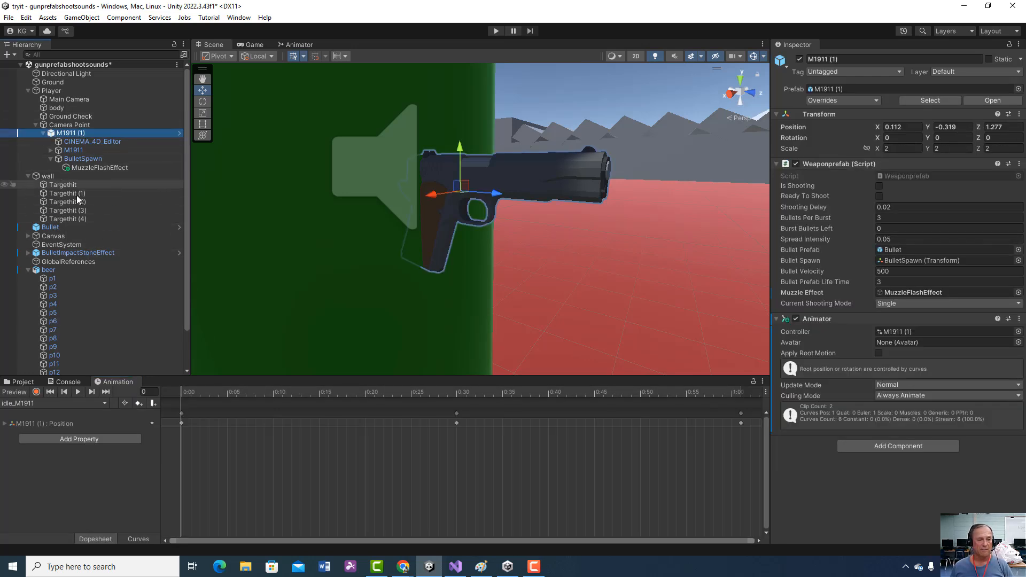
{"action": "left_click", "coordinate": [79, 149]}
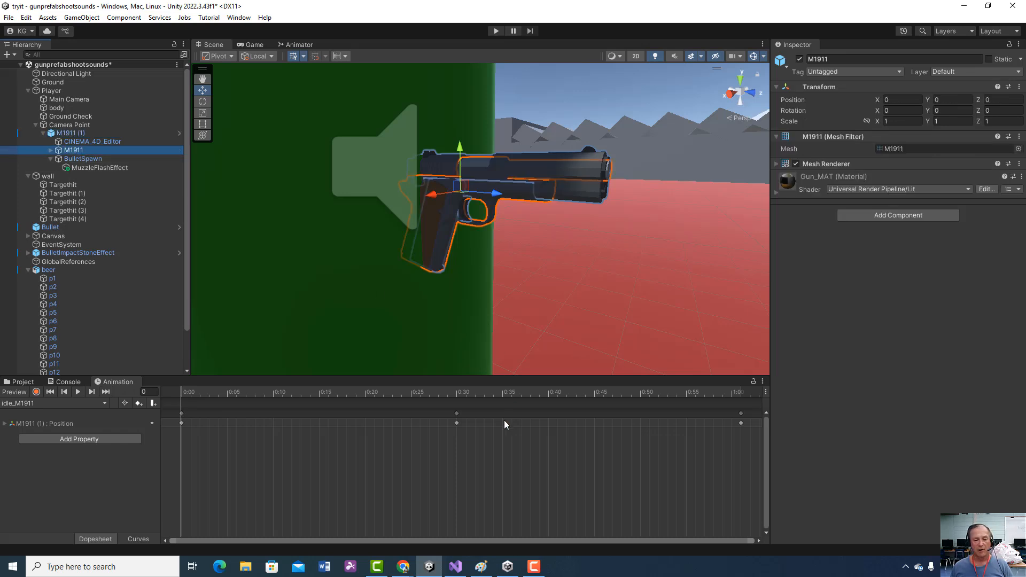
{"action": "left_click", "coordinate": [78, 159]}
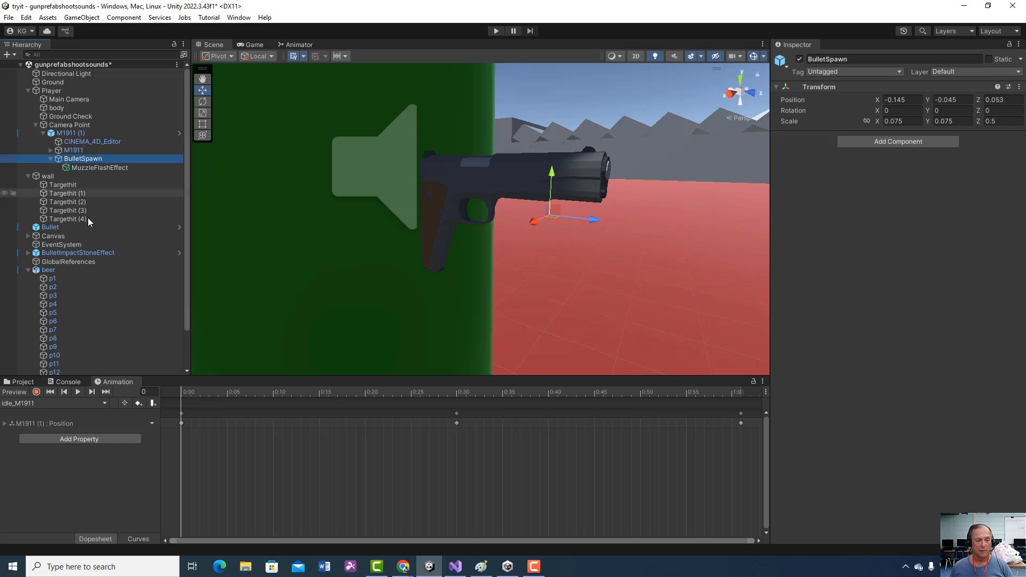
{"action": "left_click", "coordinate": [59, 278]}
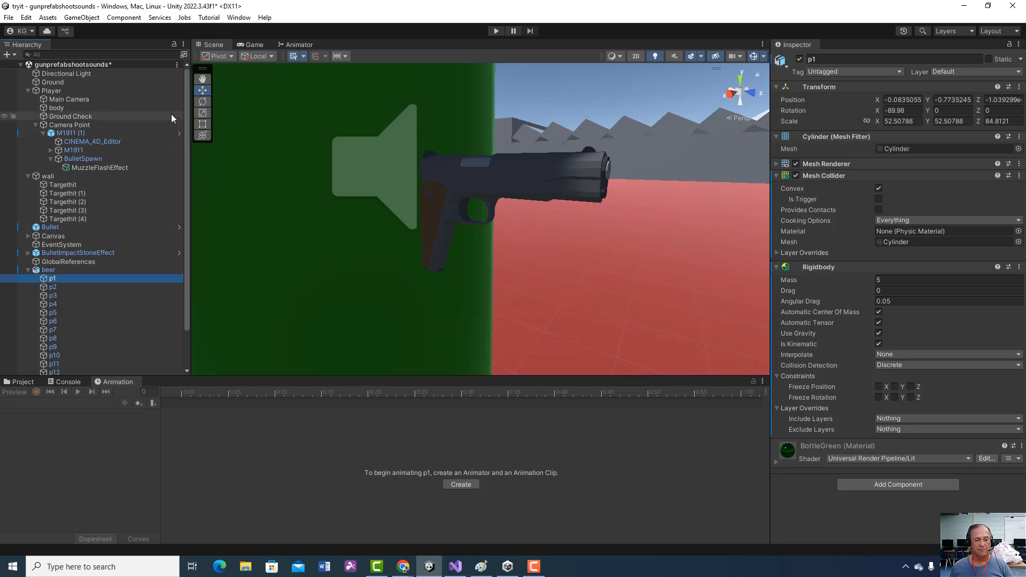
{"action": "left_click", "coordinate": [84, 133]}
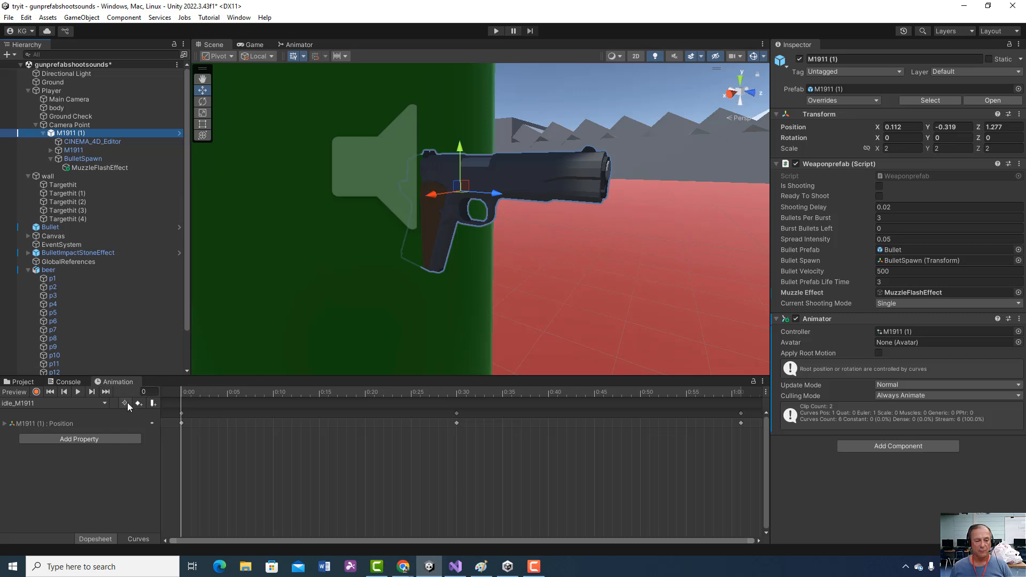
{"action": "left_click", "coordinate": [50, 279]}
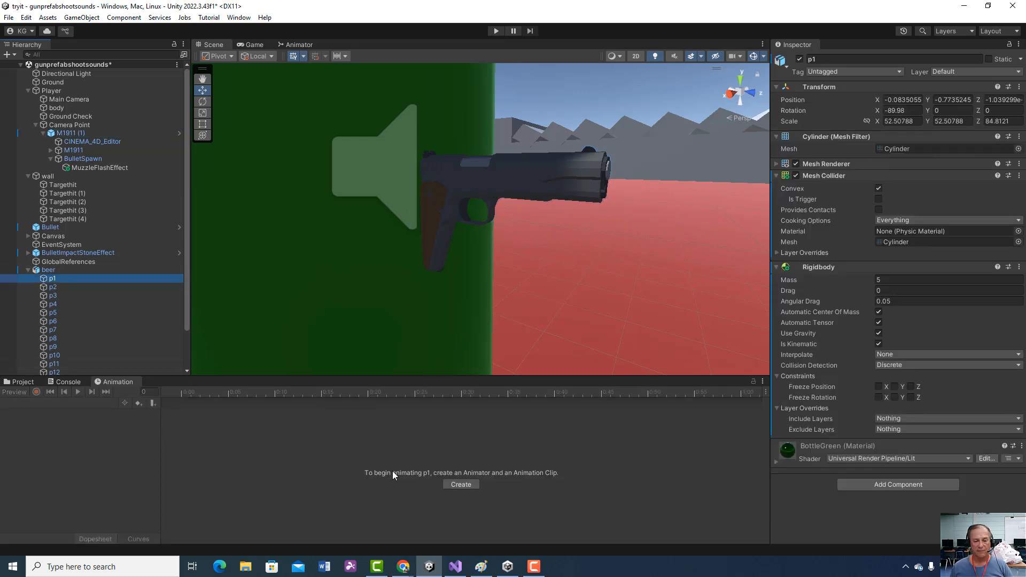
{"action": "left_click", "coordinate": [460, 484]}
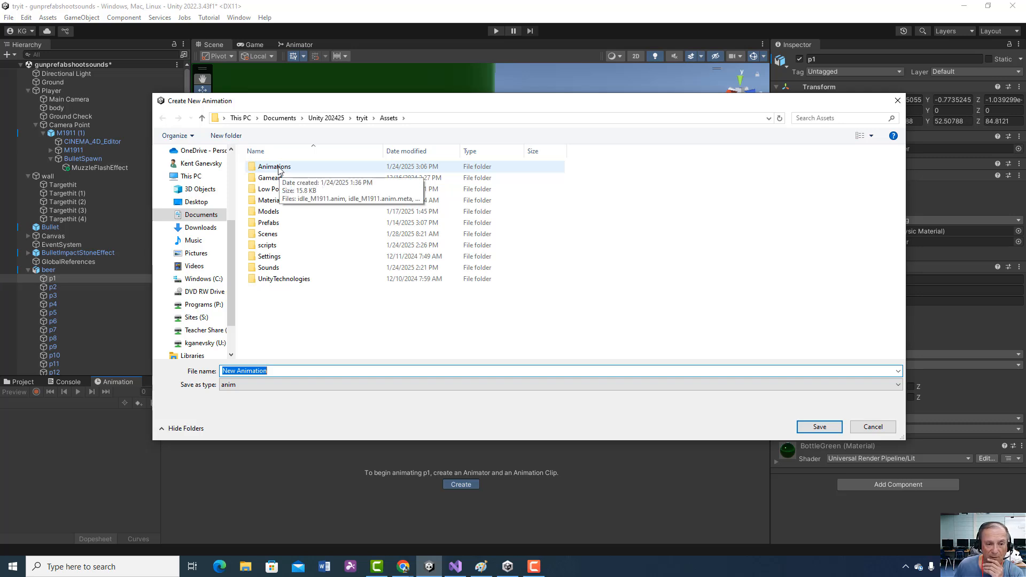
{"action": "left_click", "coordinate": [873, 427]}
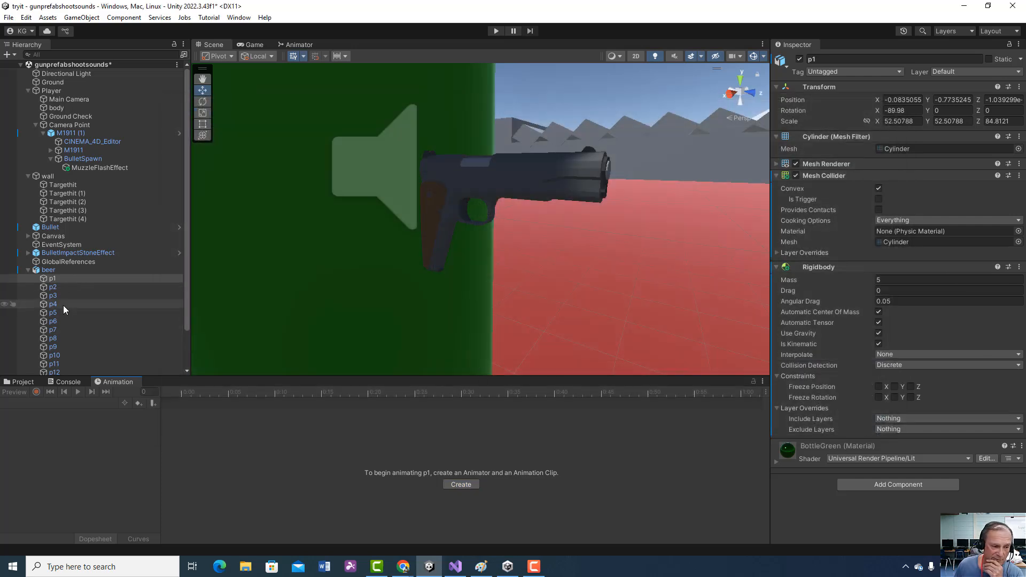
{"action": "left_click", "coordinate": [82, 133]}
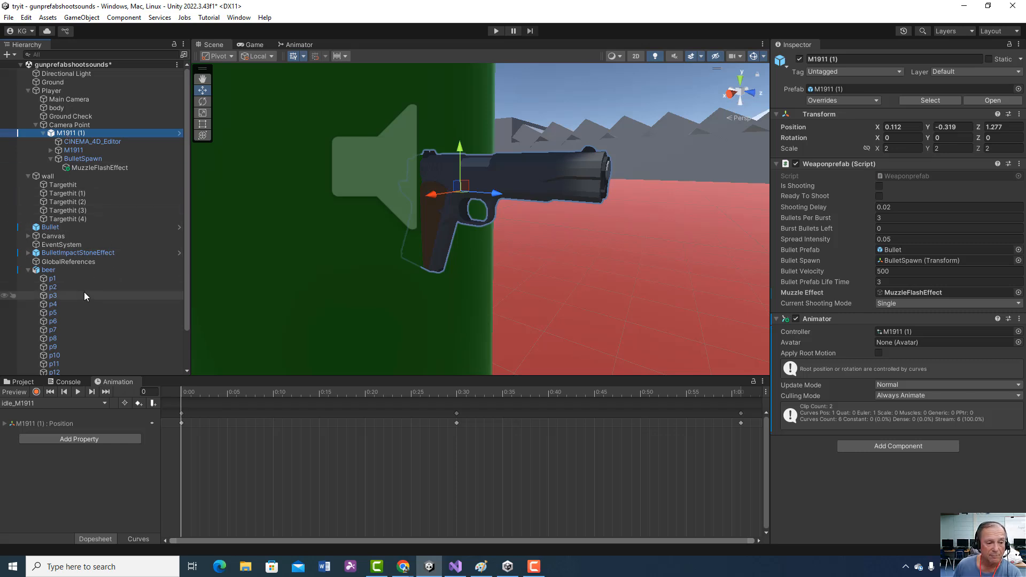
{"action": "left_click", "coordinate": [55, 278]}
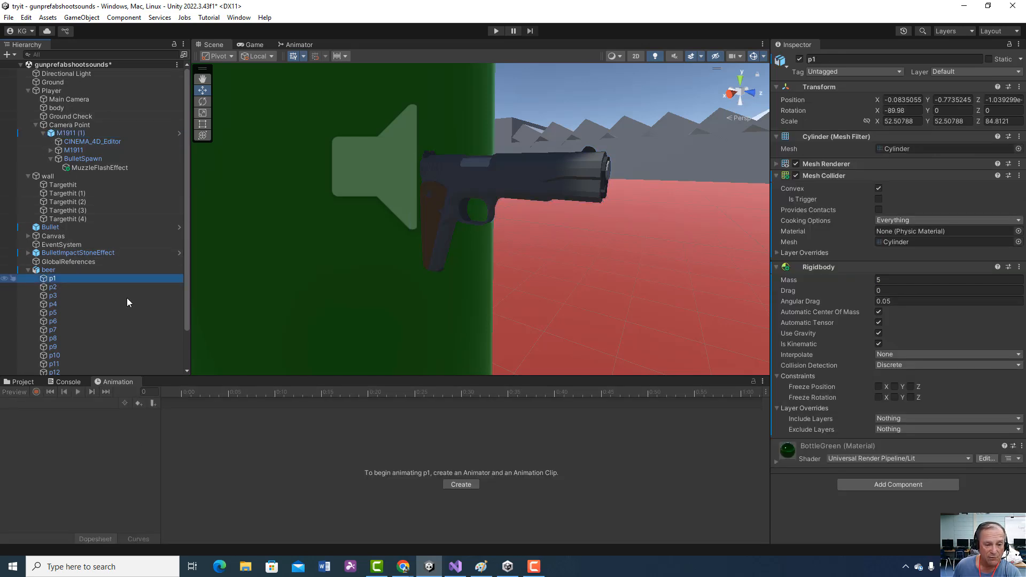
{"action": "left_click", "coordinate": [461, 485]}
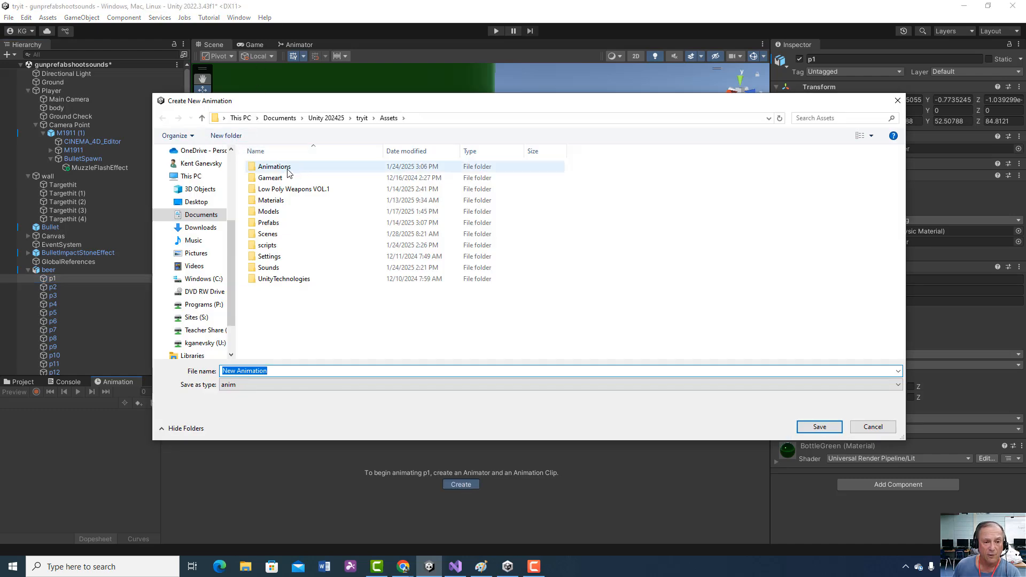
{"action": "left_click", "coordinate": [874, 428]}
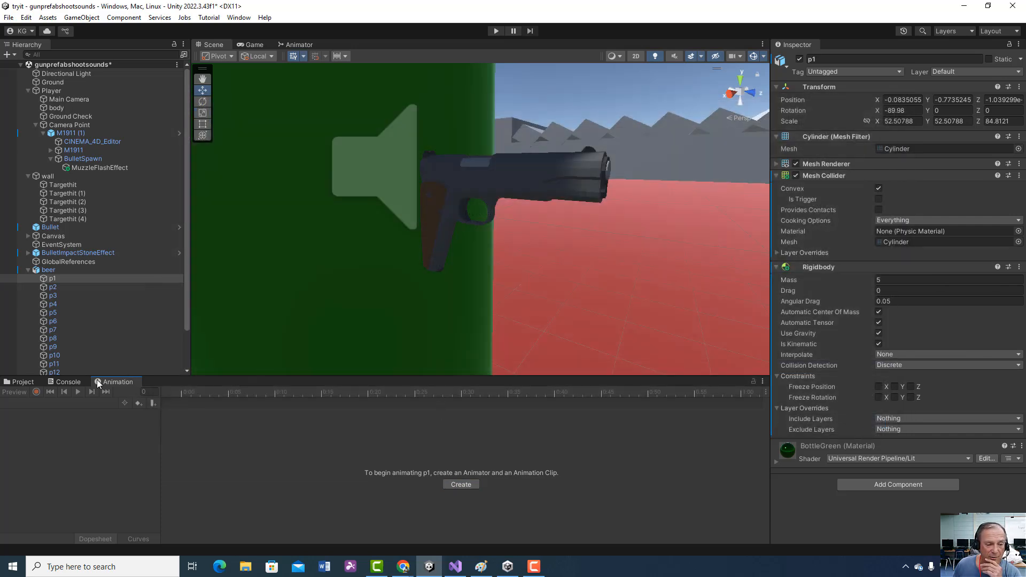
Step: Open the project's Animations folder to examine the pistol's existing clips and controller
{"action": "left_click", "coordinate": [22, 382]}
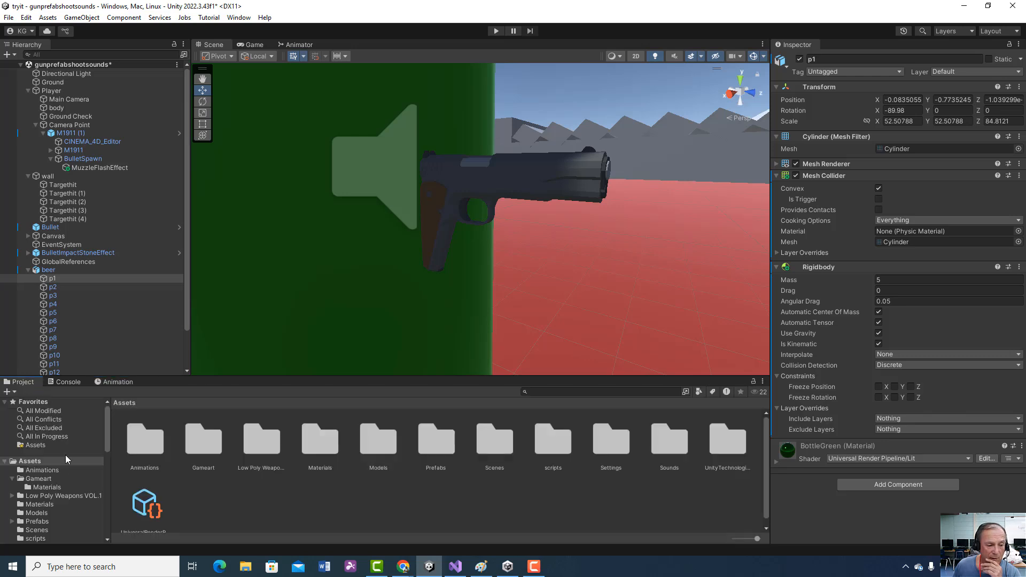
{"action": "left_click", "coordinate": [55, 472]}
{"action": "left_click", "coordinate": [55, 472]}
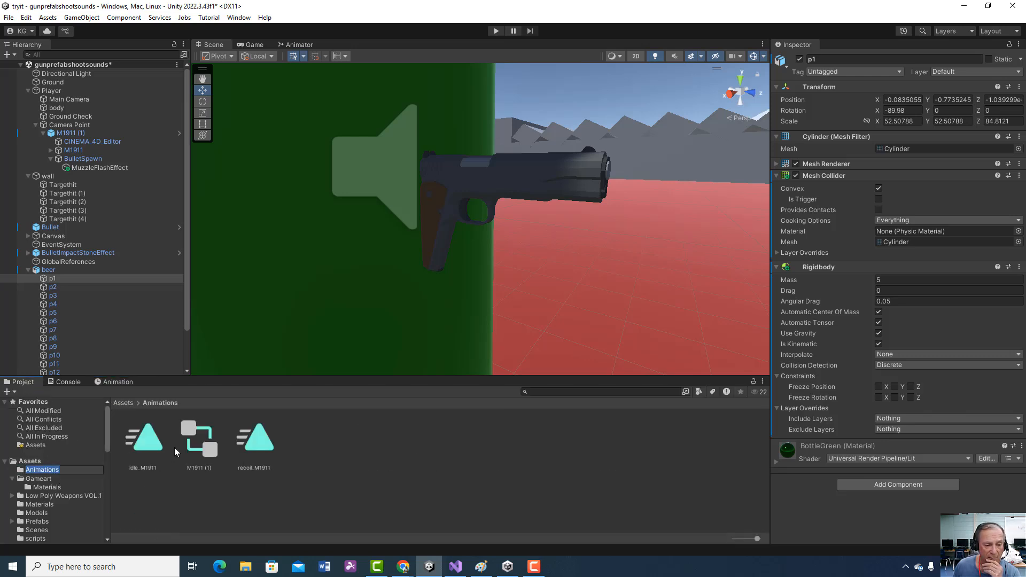
{"action": "left_click", "coordinate": [20, 472]}
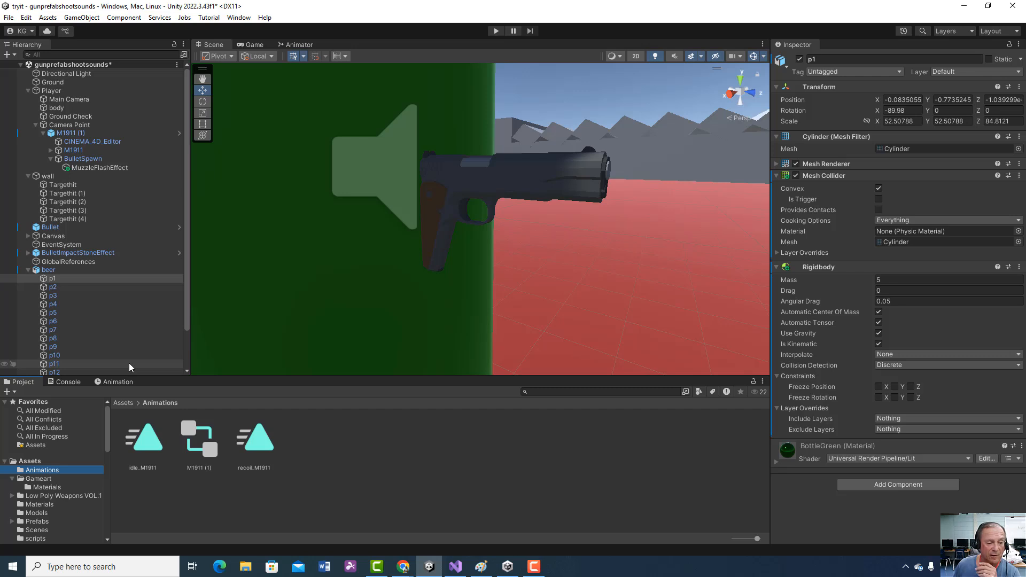
{"action": "left_click", "coordinate": [59, 286]}
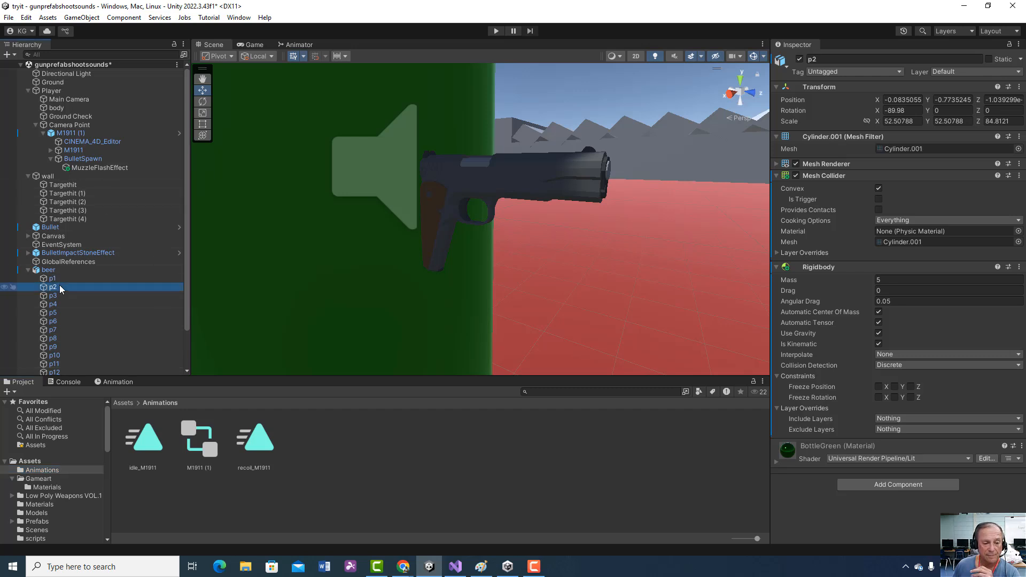
{"action": "left_click", "coordinate": [60, 287]}
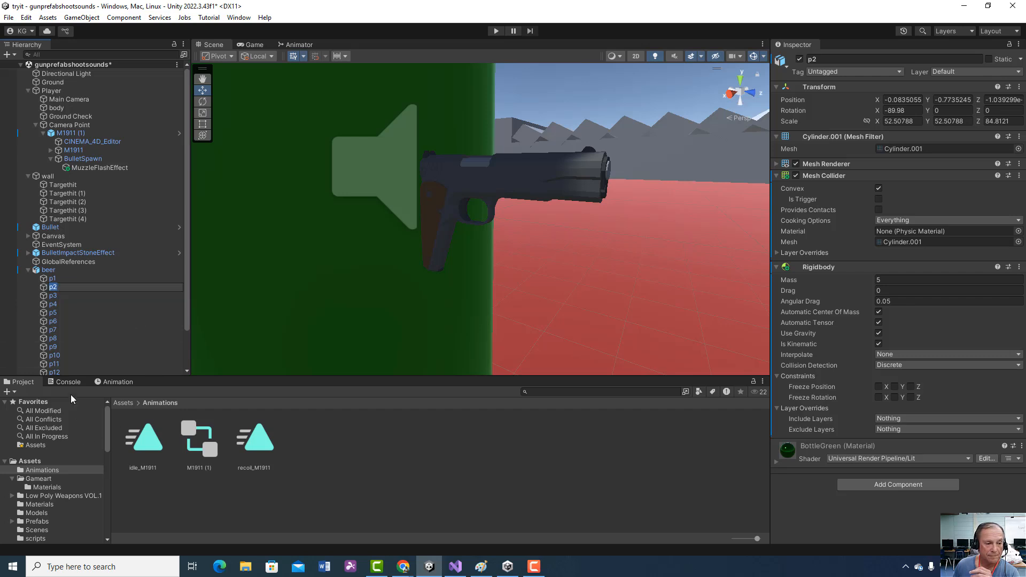
{"action": "left_click", "coordinate": [86, 304]}
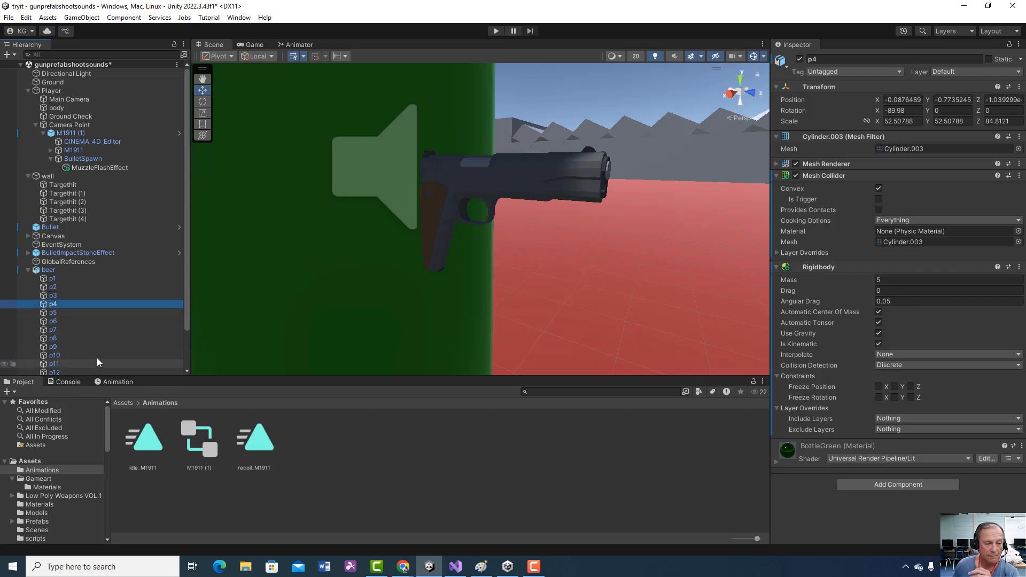
{"action": "left_click", "coordinate": [123, 404]}
Step: Start creating an animation clip for the beer bottle's p3 piece in the Animations folder, and cancel without saving it
{"action": "left_click", "coordinate": [50, 300]}
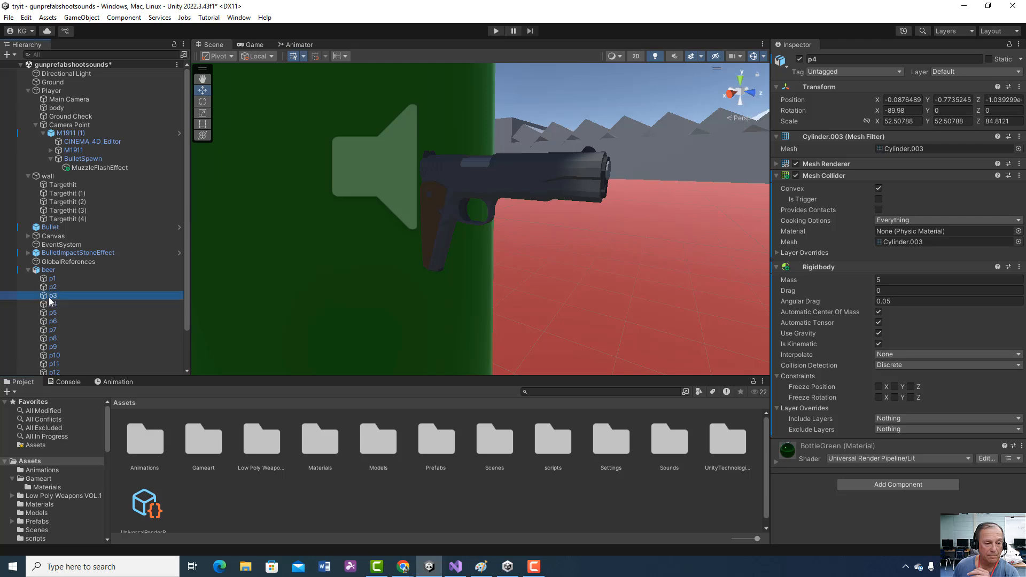
{"action": "left_click", "coordinate": [114, 382]}
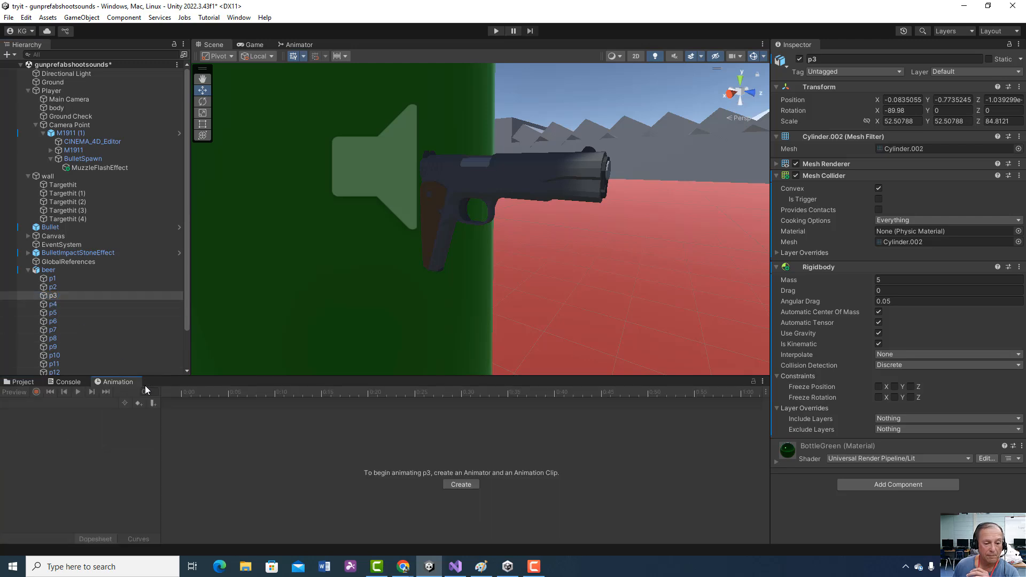
{"action": "left_click", "coordinate": [461, 484]}
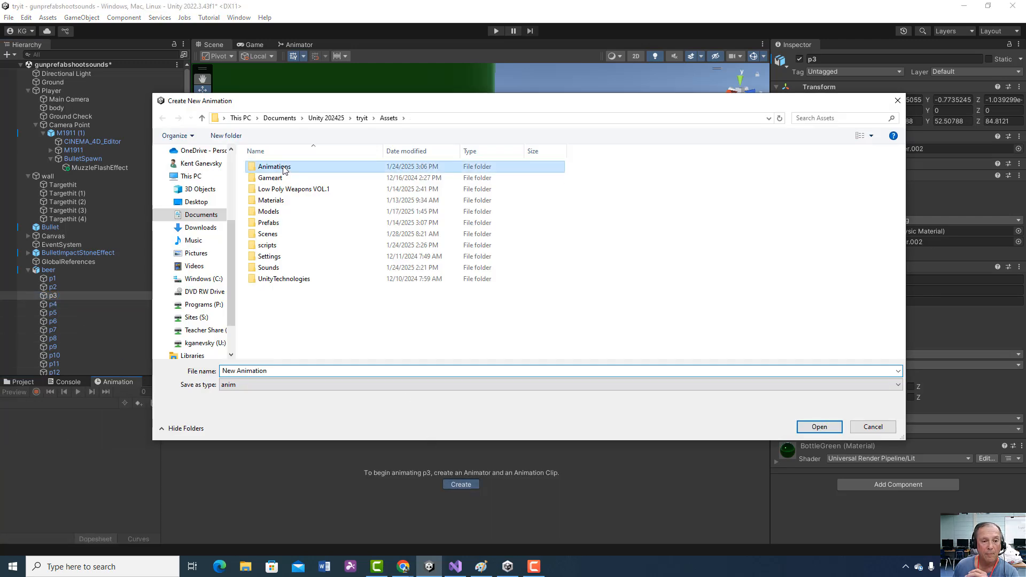
{"action": "double_click", "coordinate": [284, 167]}
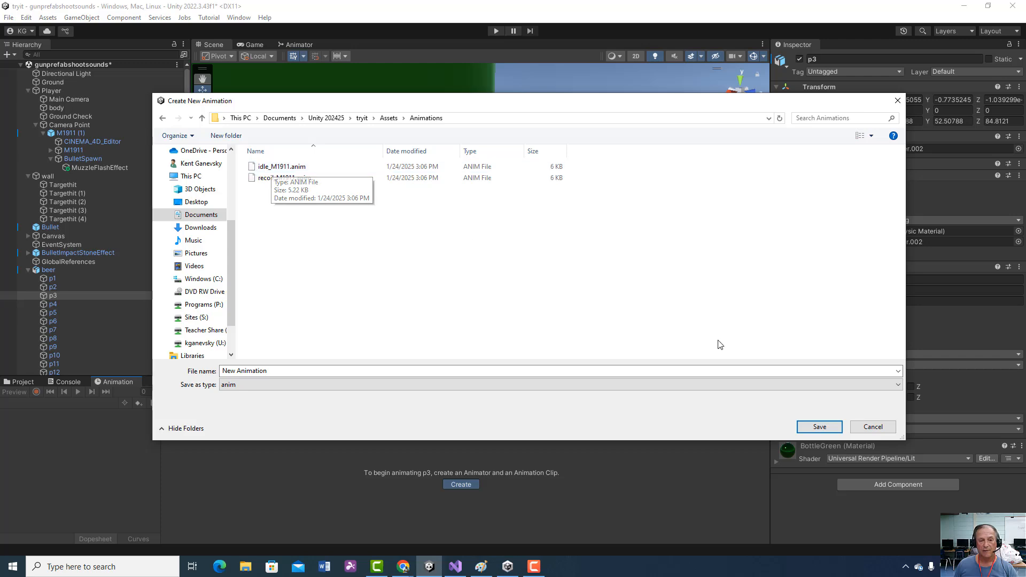
{"action": "left_click", "coordinate": [873, 427]}
Step: Select the M1911 (1) pistol and look at the list of its animation clips, keeping idle_M1911 active
{"action": "left_click", "coordinate": [60, 134]}
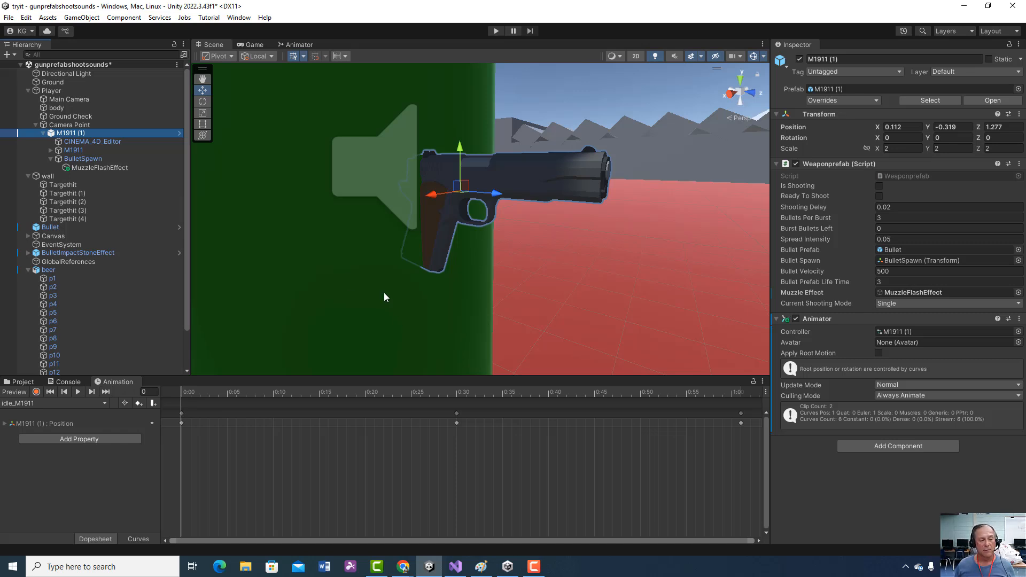
{"action": "left_click", "coordinate": [39, 403]}
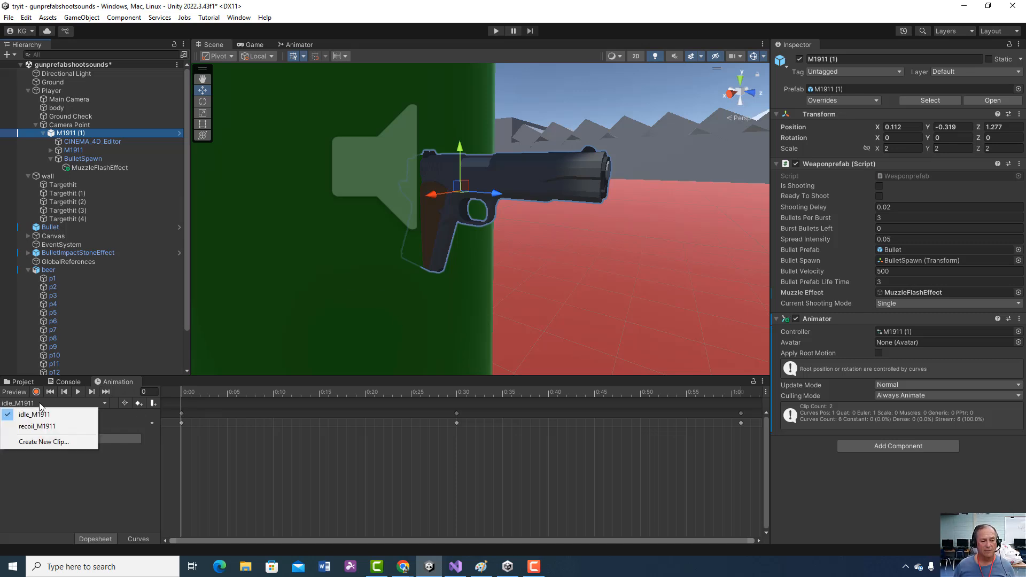
{"action": "left_click", "coordinate": [216, 438]}
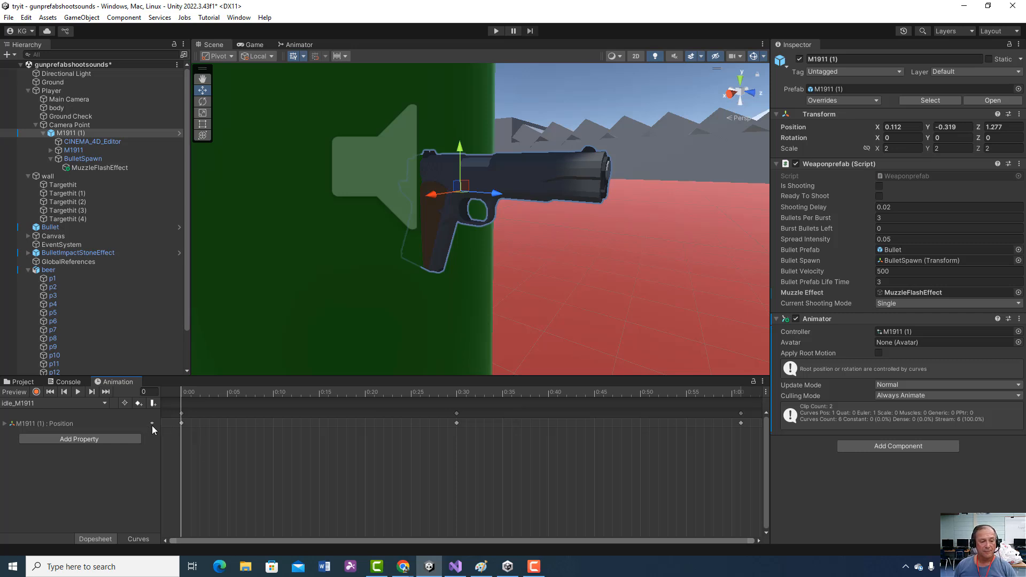
Step: Scrub the idle_M1911 clip in record mode across its start, middle and end keyframes to examine the pistol's position, and stop recording
{"action": "left_click", "coordinate": [37, 392]}
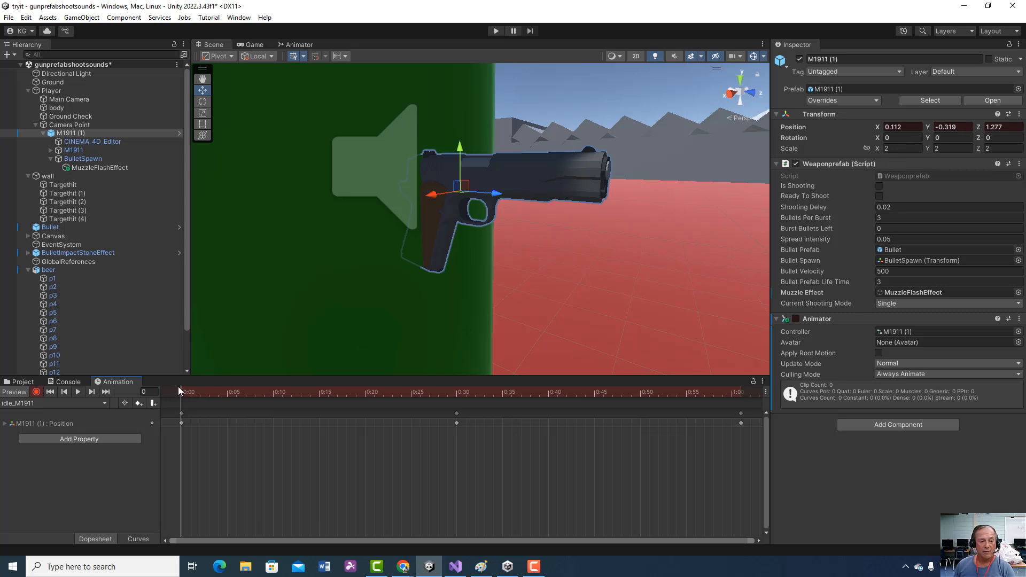
{"action": "left_click_drag", "start_coordinate": [183, 391], "coordinate": [458, 387]}
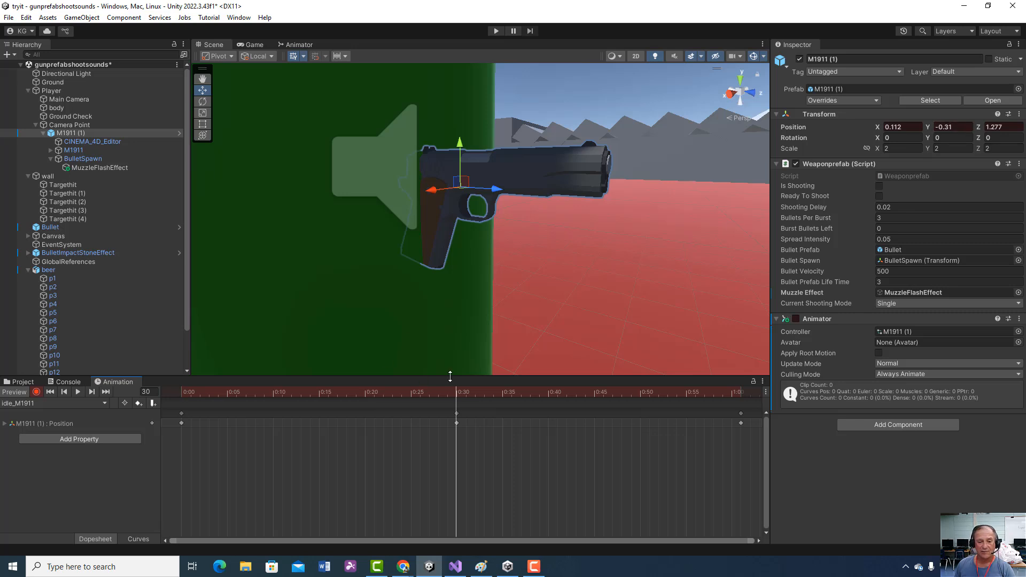
{"action": "left_click_drag", "start_coordinate": [458, 392], "coordinate": [184, 395]}
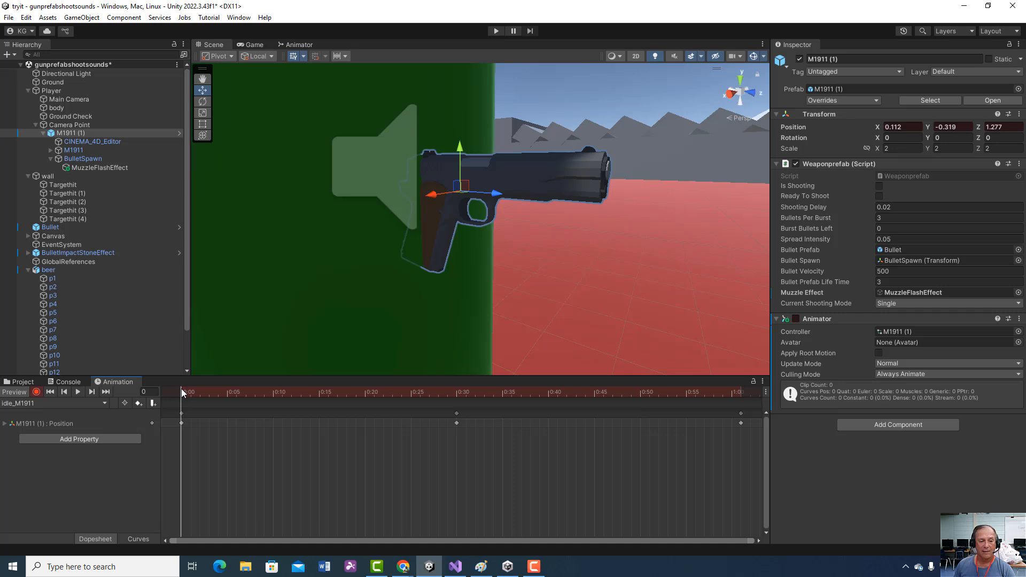
{"action": "left_click_drag", "start_coordinate": [181, 389], "coordinate": [744, 384]}
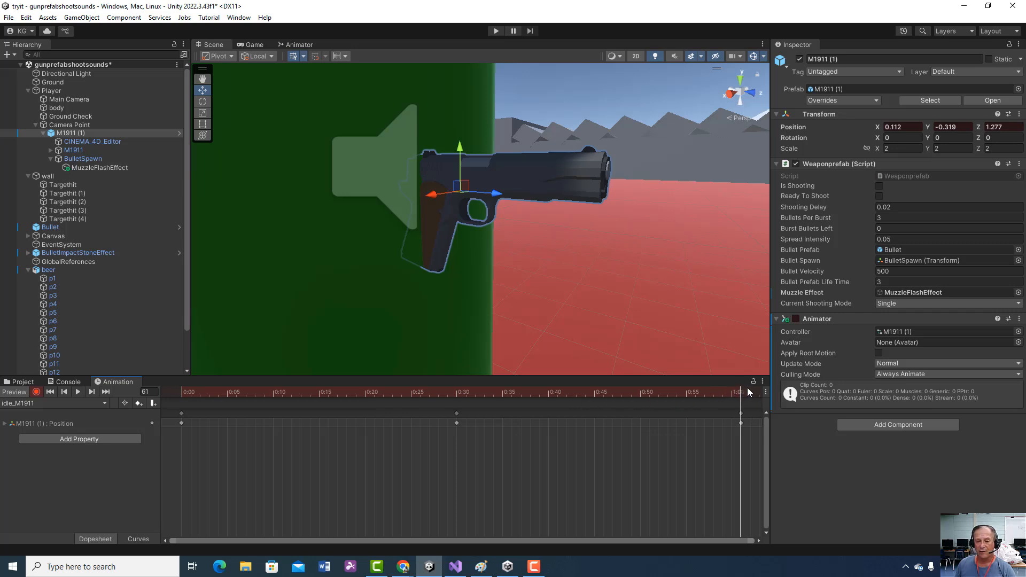
{"action": "left_click_drag", "start_coordinate": [740, 390], "coordinate": [460, 393]}
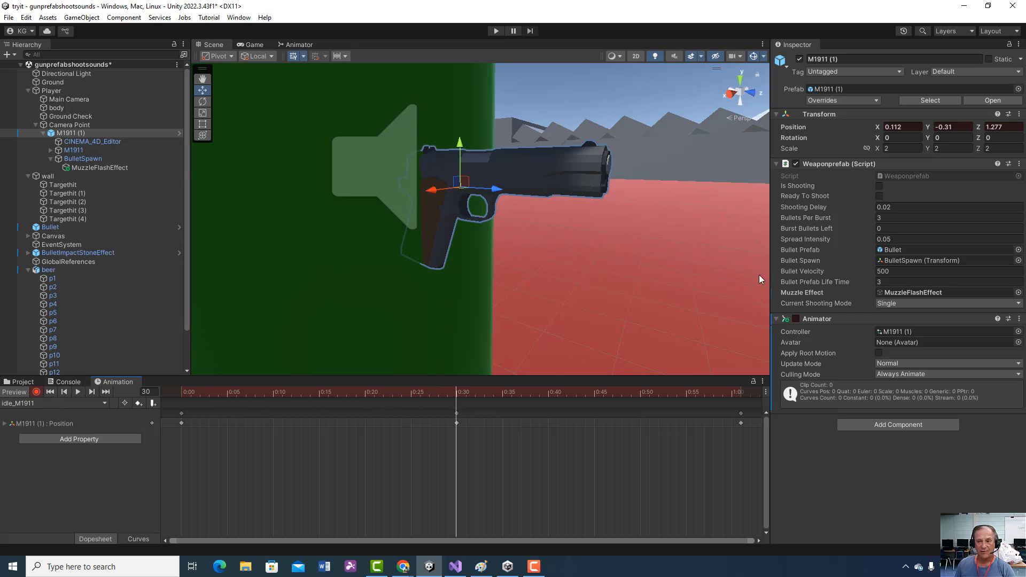
{"action": "right_click", "coordinate": [793, 225]}
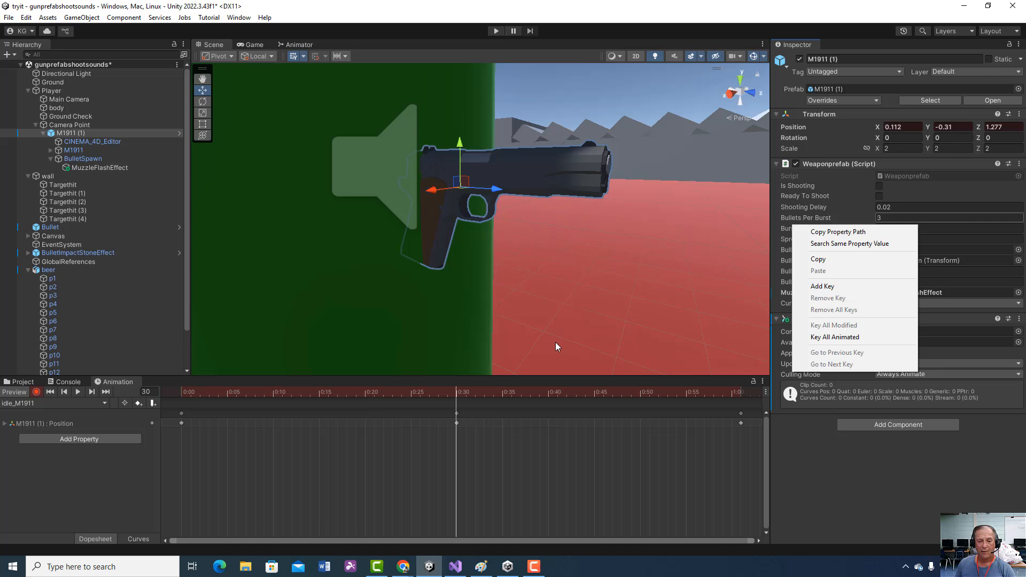
{"action": "left_click", "coordinate": [456, 391]}
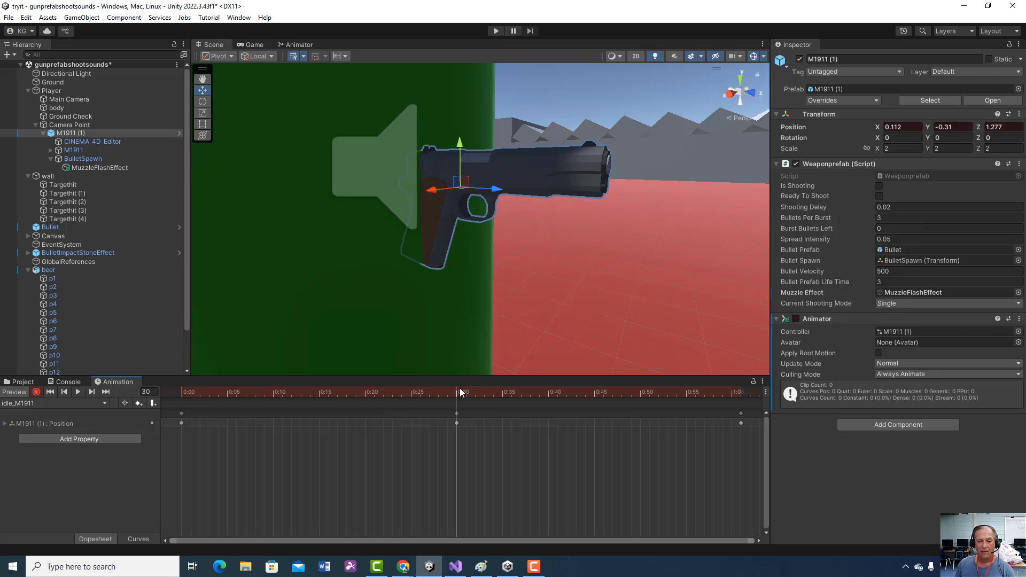
{"action": "left_click_drag", "start_coordinate": [457, 390], "coordinate": [749, 366]}
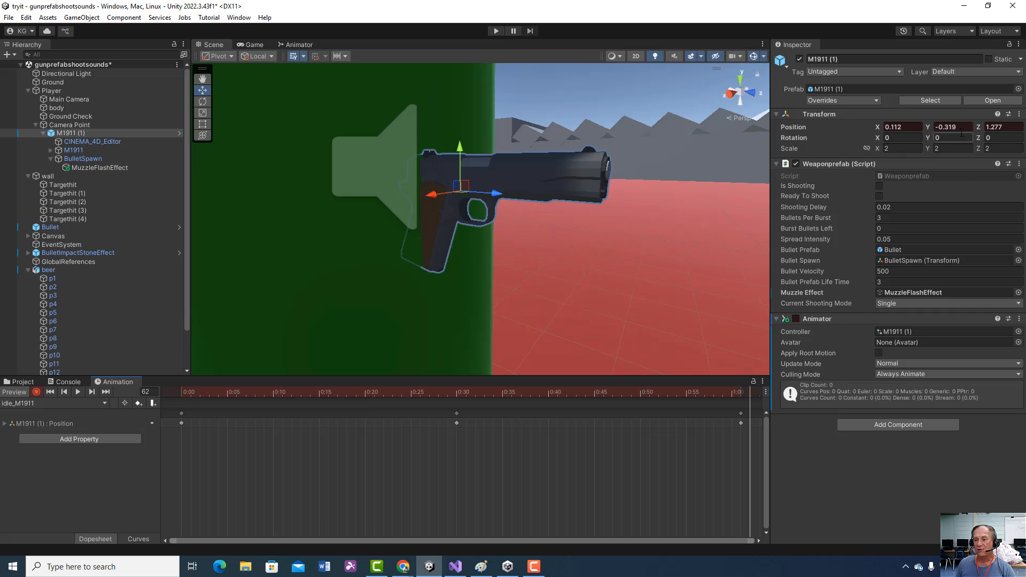
{"action": "left_click", "coordinate": [36, 393]}
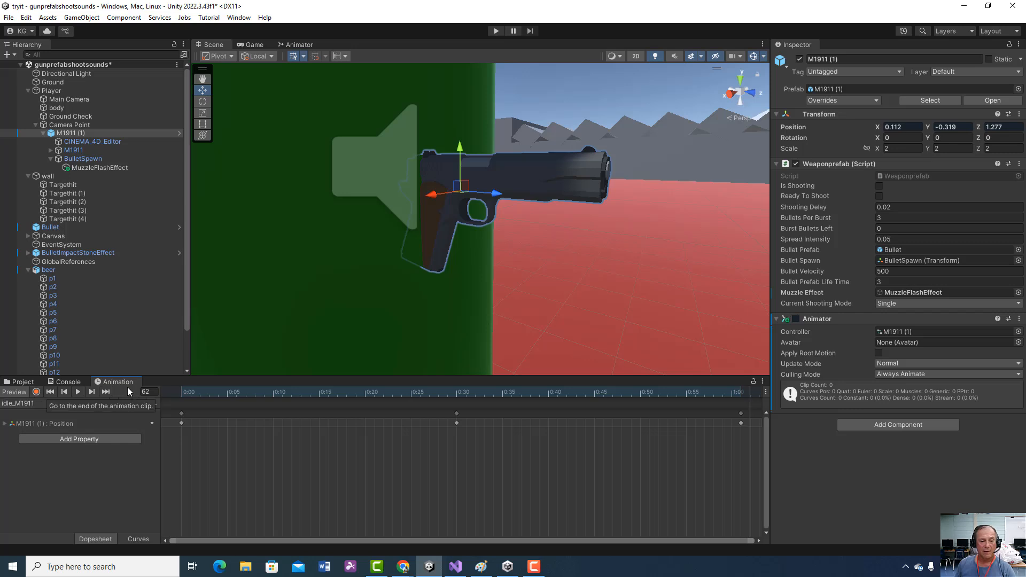
Step: Preview the playback of the M1911 (1) pistol's idle_M1911 clip and stop it
{"action": "left_click", "coordinate": [77, 393]}
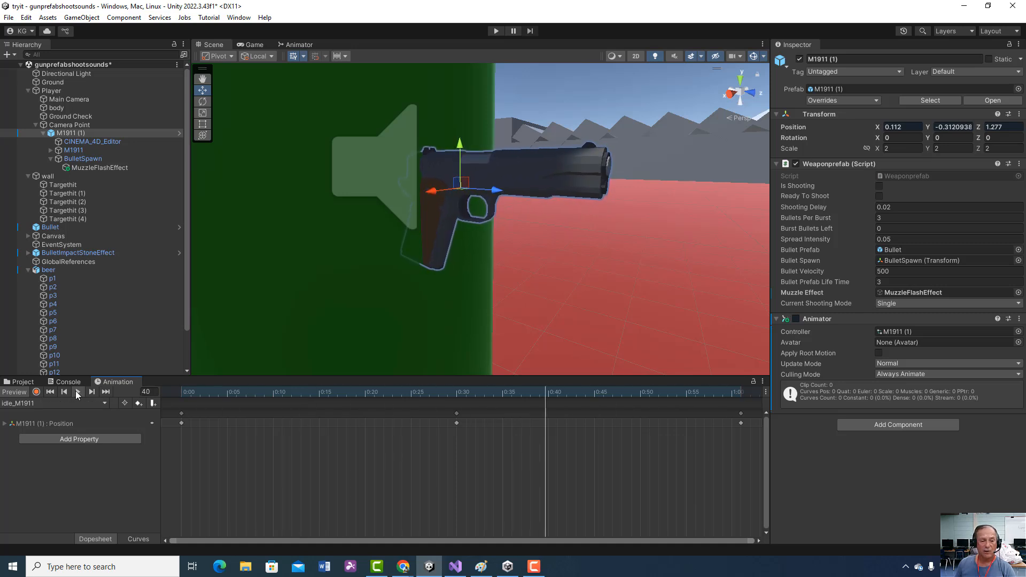
{"action": "left_click", "coordinate": [78, 393]}
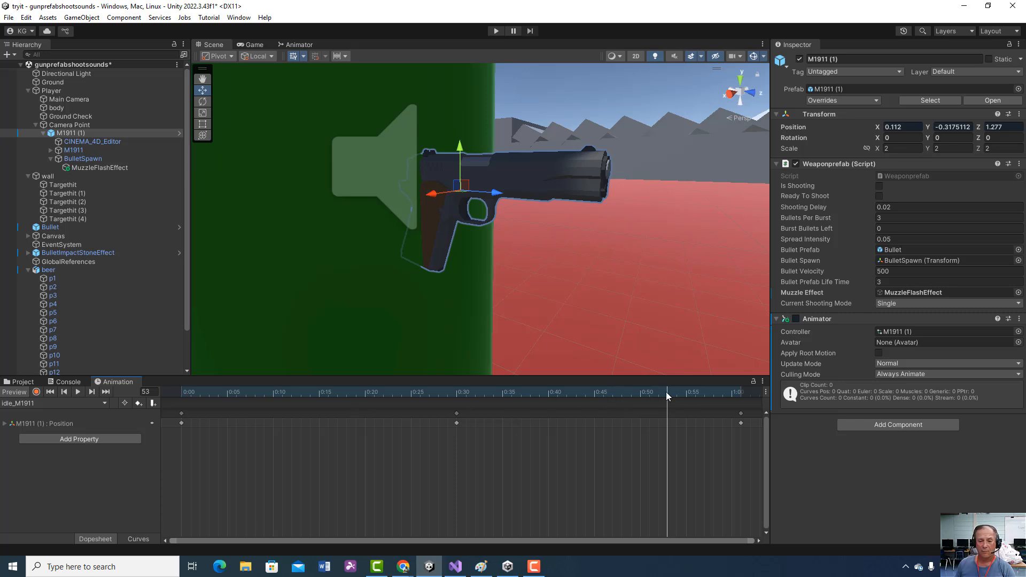
{"action": "left_click", "coordinate": [841, 229]}
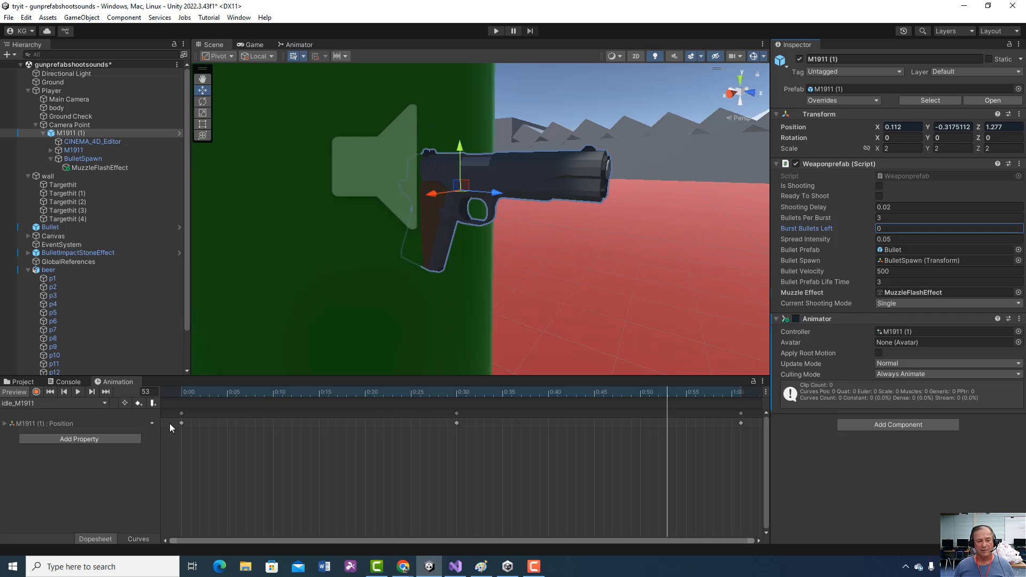
Step: Frame the M1911 (1) pistol from above in the scene view and replay its idle clip
{"action": "right_click_drag", "start_coordinate": [278, 214], "coordinate": [75, 390]}
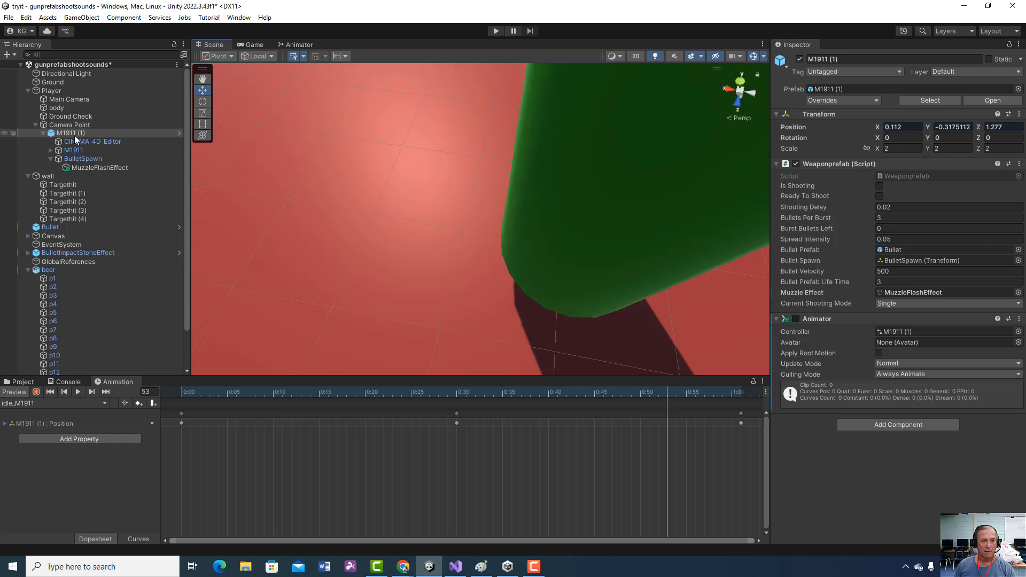
{"action": "double_click", "coordinate": [66, 134]}
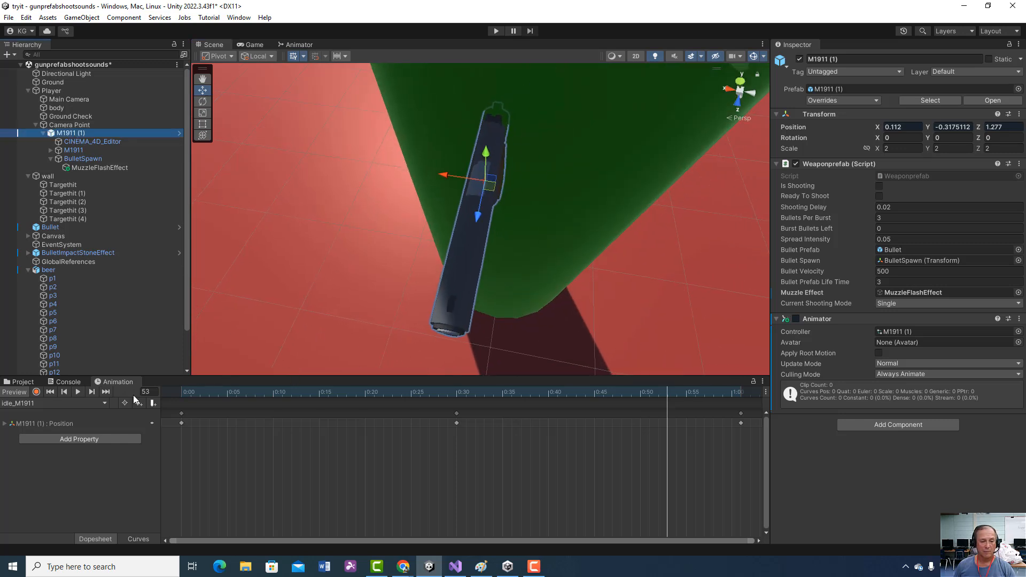
{"action": "left_click", "coordinate": [78, 391]}
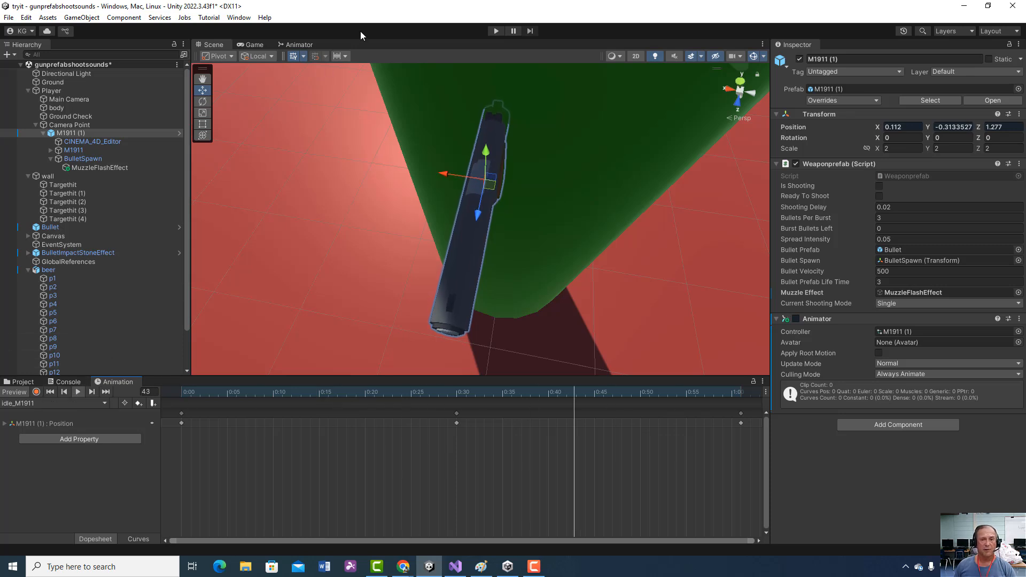
Step: Run the game briefly to watch the pistol's idle motion, stop it, and check the pistol's clip list
{"action": "left_click", "coordinate": [495, 32]}
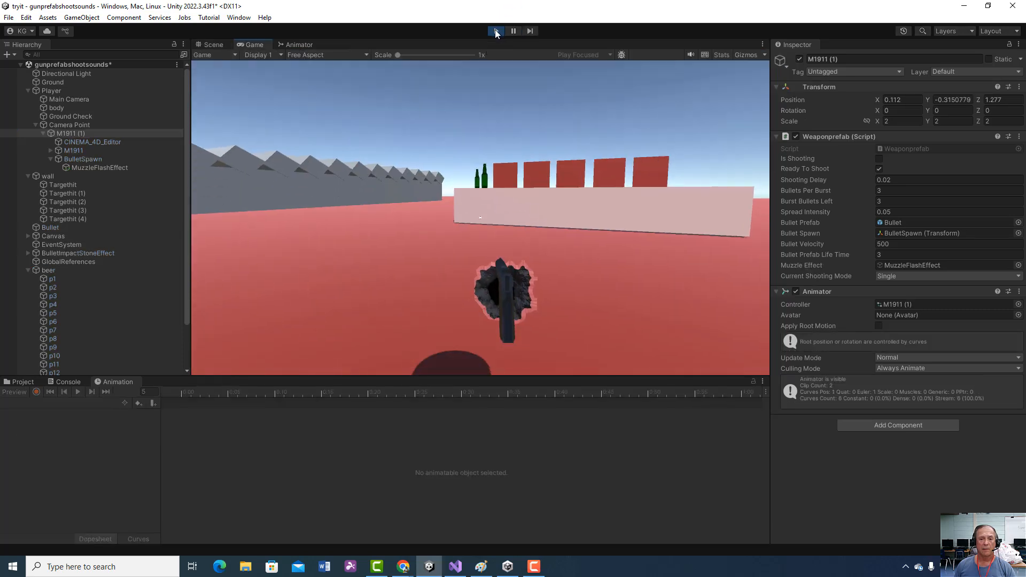
{"action": "left_click", "coordinate": [496, 31]}
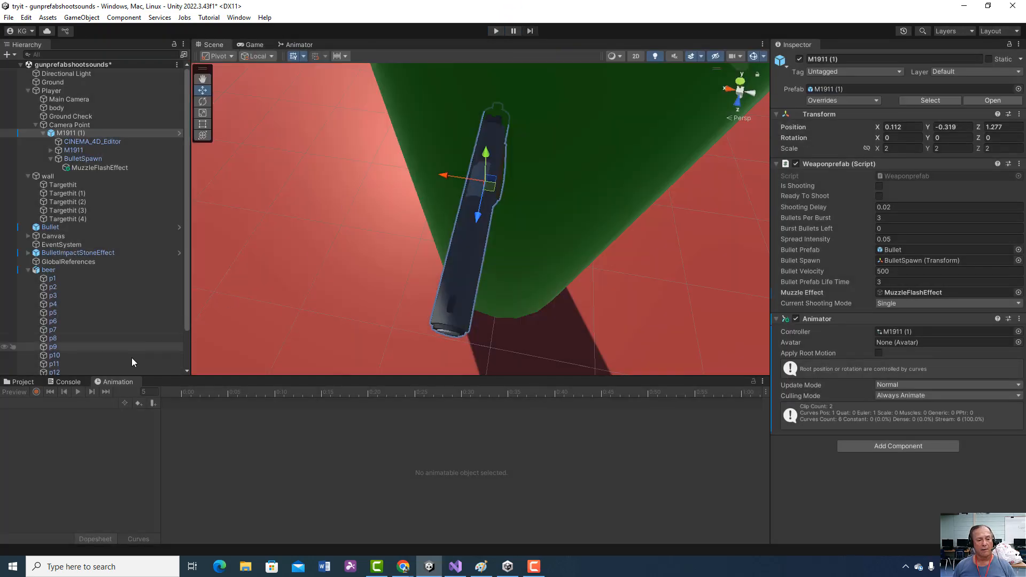
{"action": "left_click", "coordinate": [111, 381]}
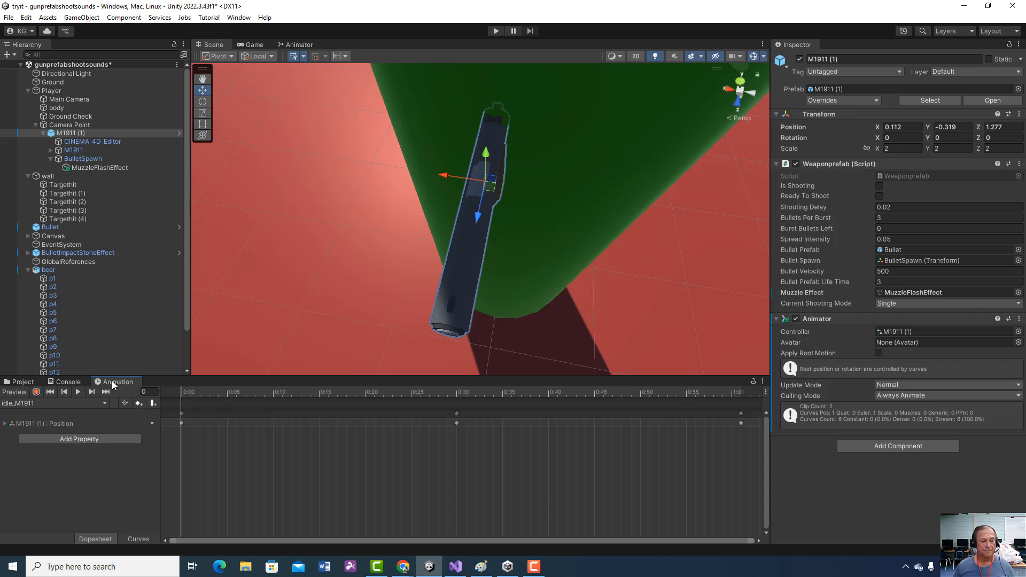
{"action": "left_click", "coordinate": [30, 402]}
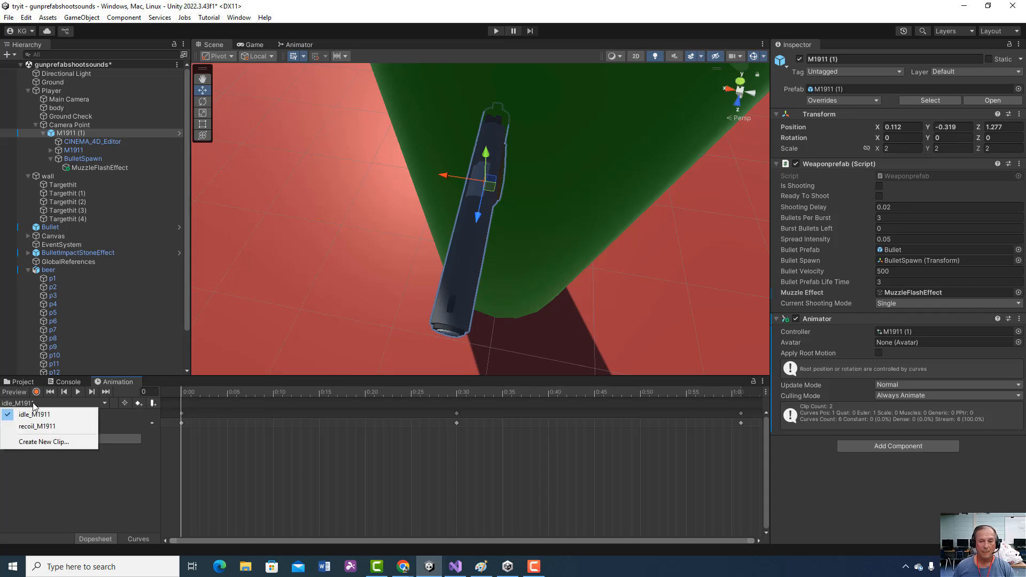
{"action": "left_click", "coordinate": [389, 266]}
Step: View the M1911 (1) pistol from the side, preview its idle_M1911 clip, and review the clip list's option for creating a new clip
{"action": "left_click_drag", "start_coordinate": [386, 268], "coordinate": [588, 190], "text": "alt"}
{"action": "left_click_drag", "start_coordinate": [468, 225], "coordinate": [491, 211], "text": "alt"}
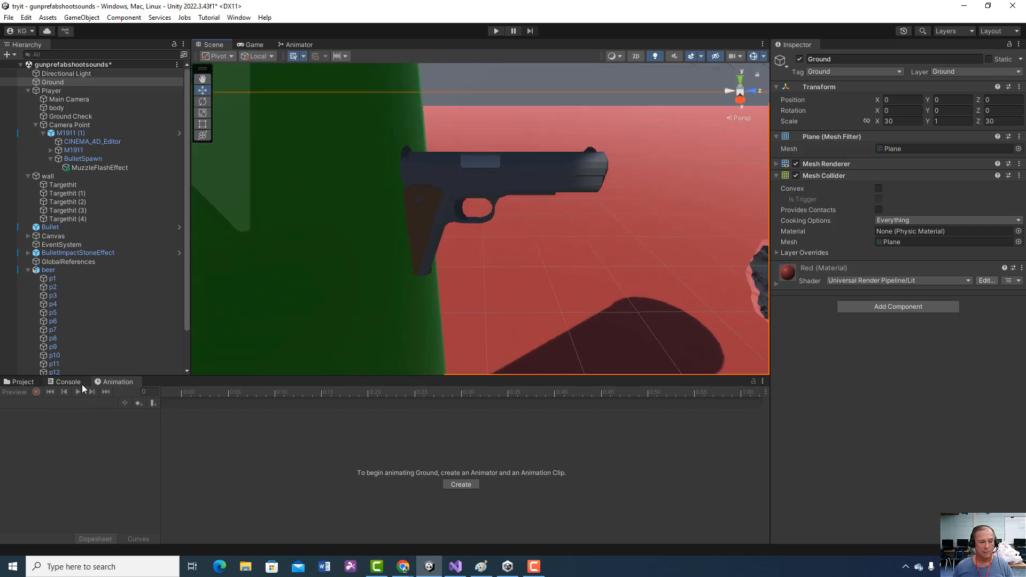
{"action": "left_click", "coordinate": [71, 133]}
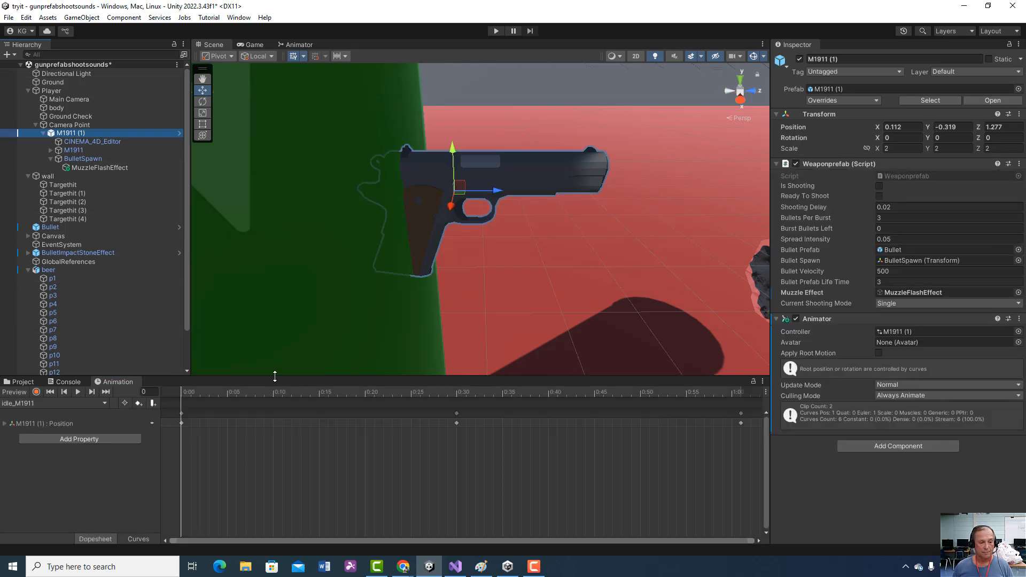
{"action": "left_click", "coordinate": [78, 391]}
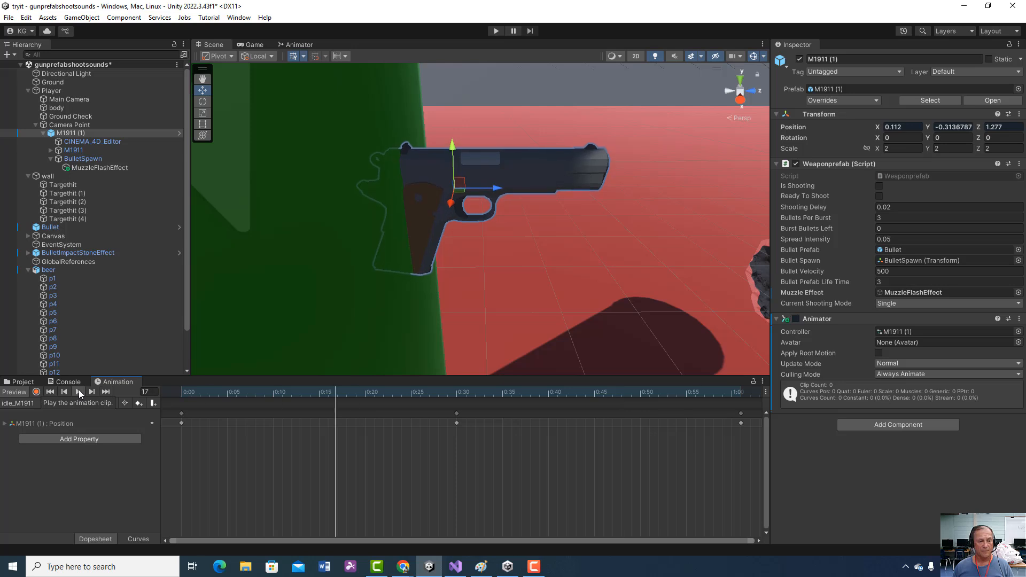
{"action": "left_click", "coordinate": [80, 390]}
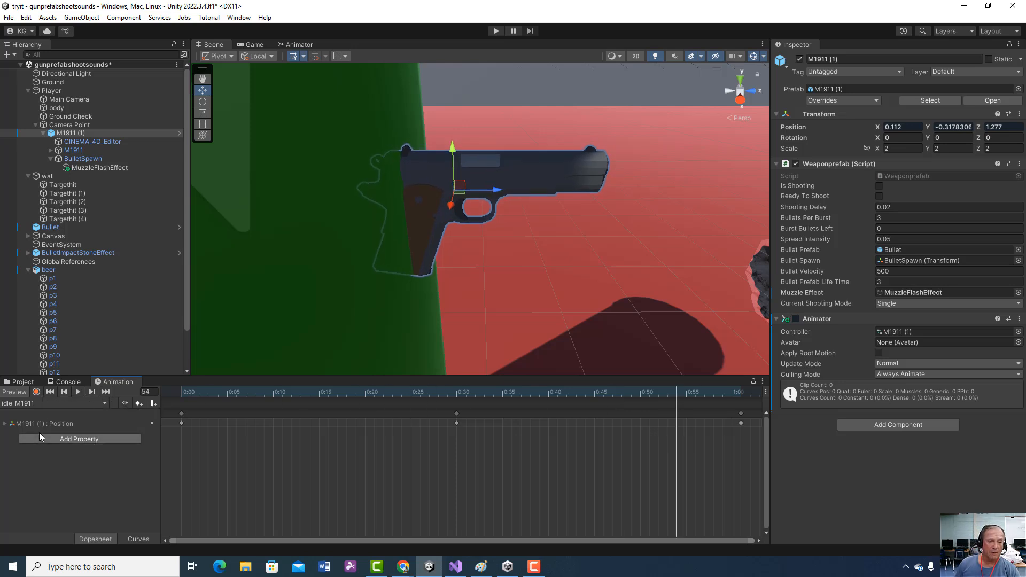
{"action": "left_click", "coordinate": [103, 403]}
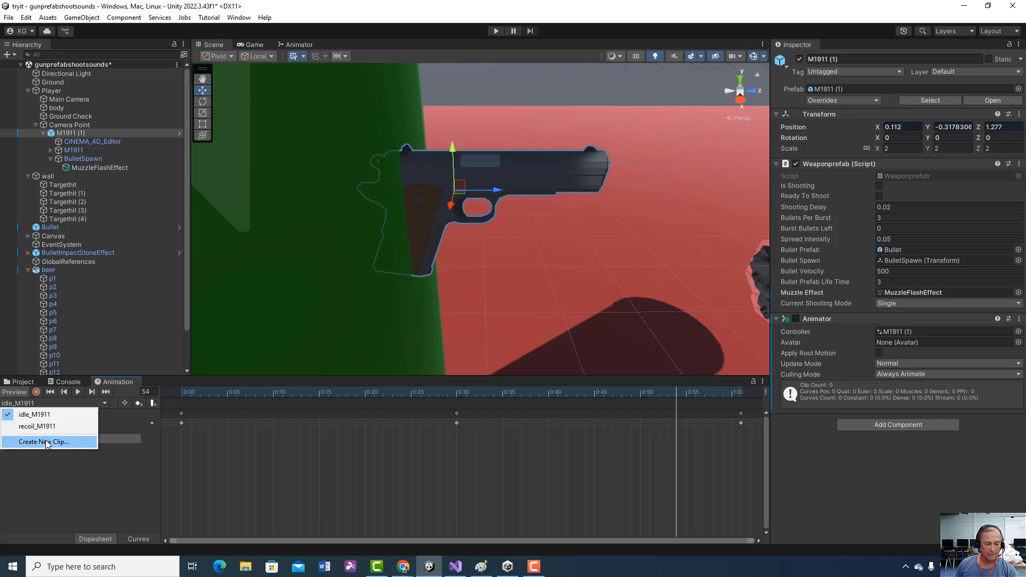
{"action": "left_click", "coordinate": [187, 438]}
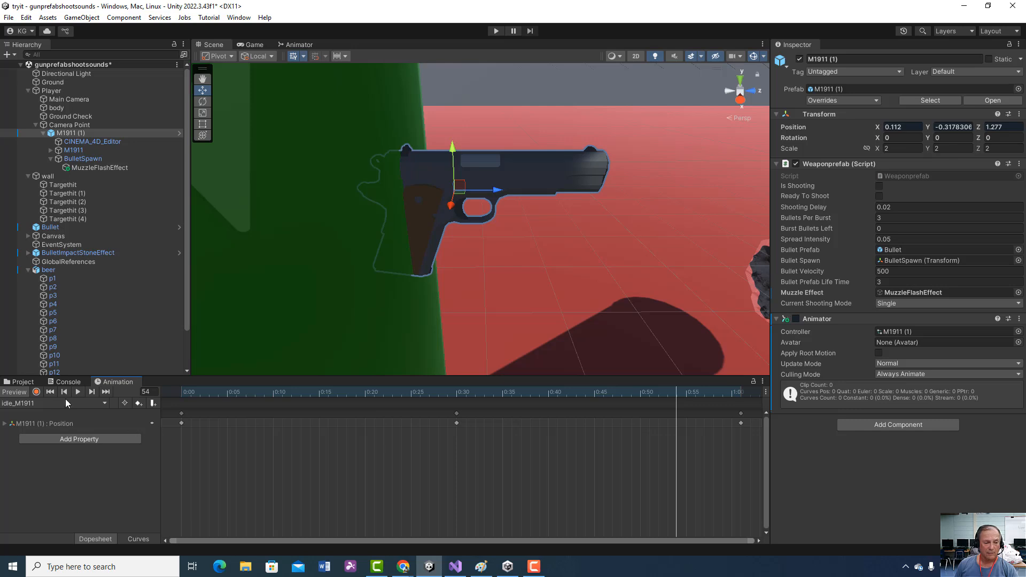
Step: Check which animation assets are stored in the project's Animations folder, and return to the pistol's animation timeline
{"action": "left_click", "coordinate": [26, 383]}
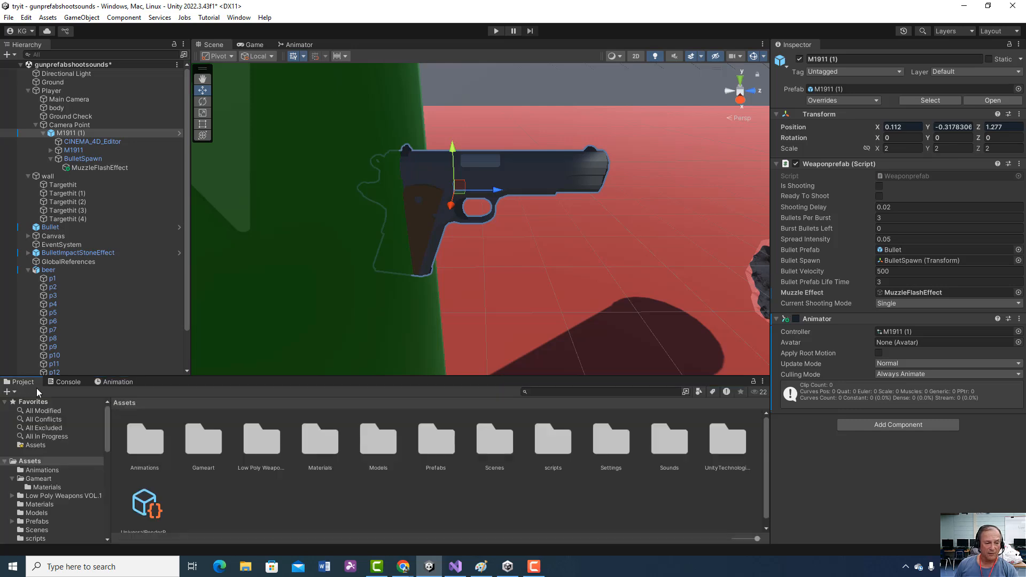
{"action": "left_click", "coordinate": [42, 470]}
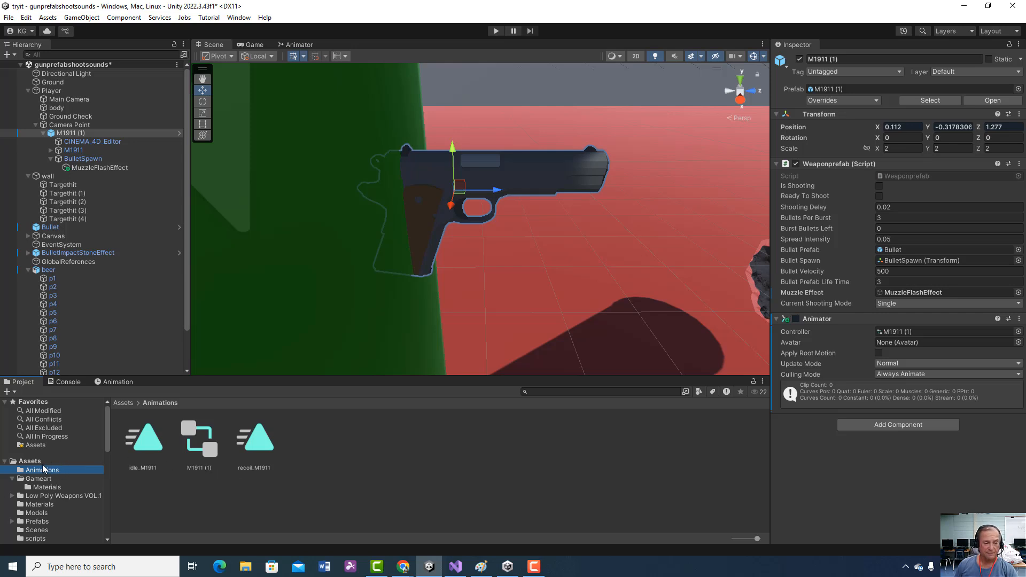
{"action": "left_click", "coordinate": [118, 382]}
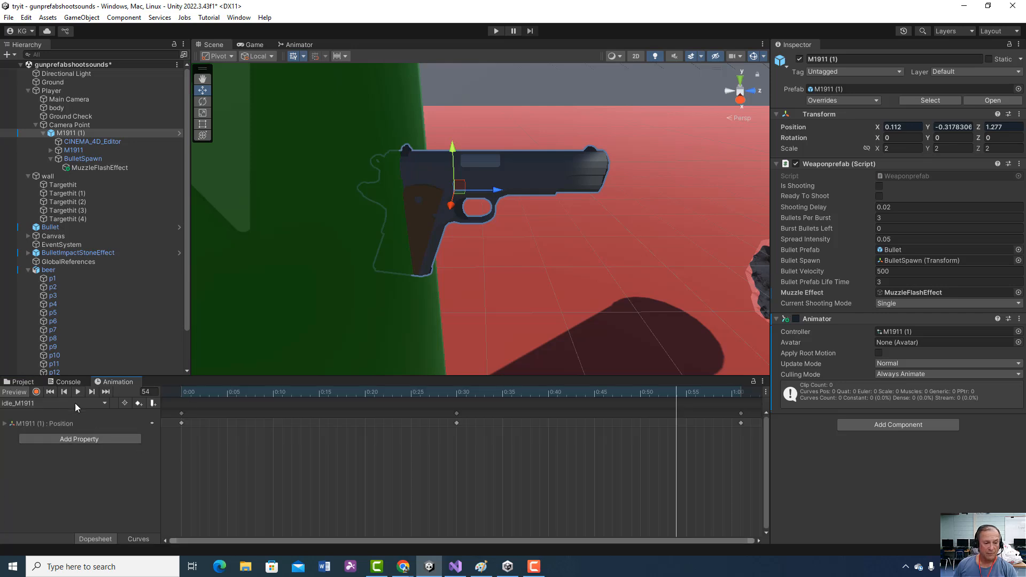
Step: Switch the M1911 (1) pistol's animation to the recoil_M1911 clip and scrub it between frames 0 and 5
{"action": "left_click", "coordinate": [104, 403]}
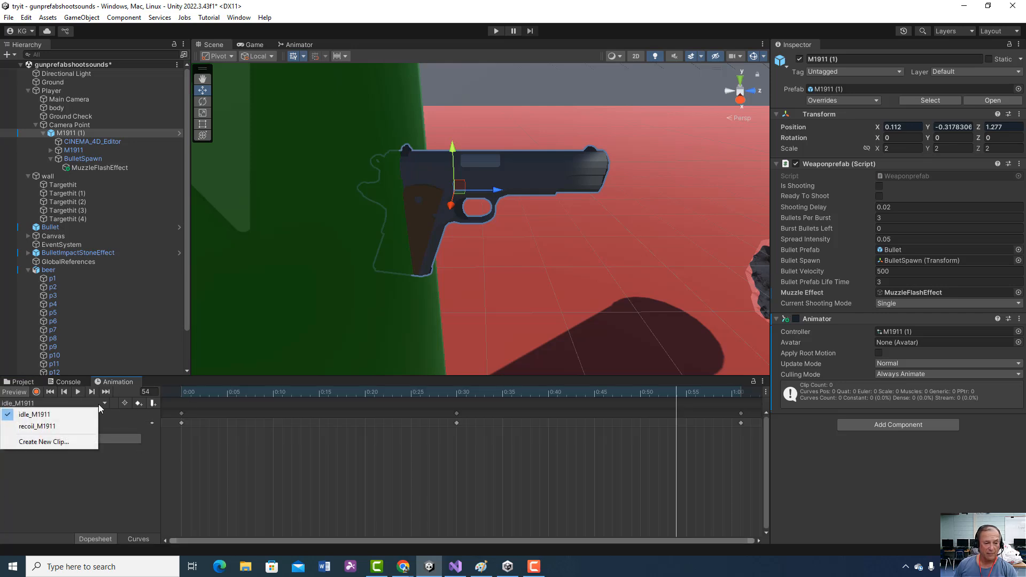
{"action": "left_click", "coordinate": [54, 426]}
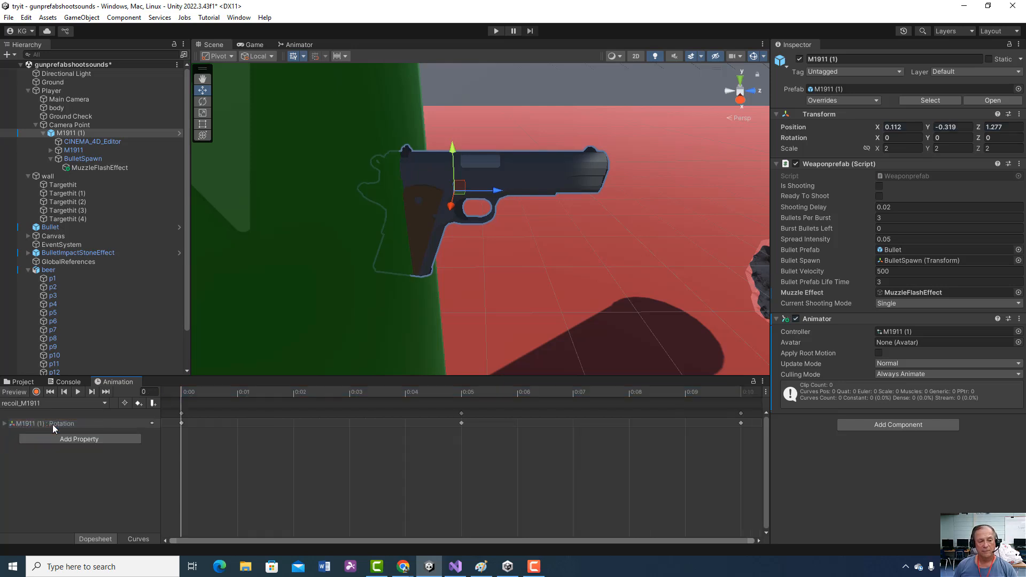
{"action": "left_click", "coordinate": [105, 403]}
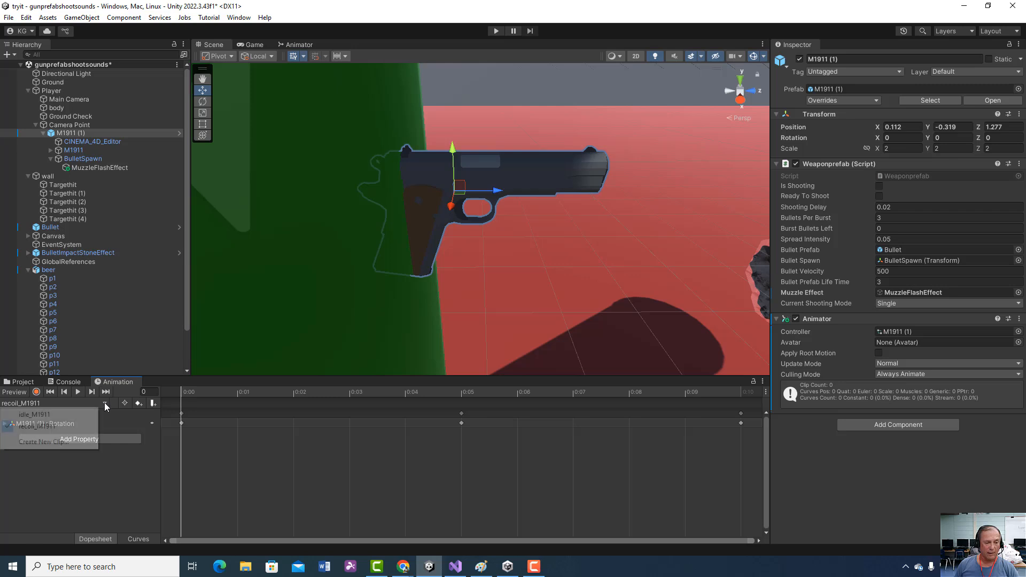
{"action": "left_click", "coordinate": [55, 428]}
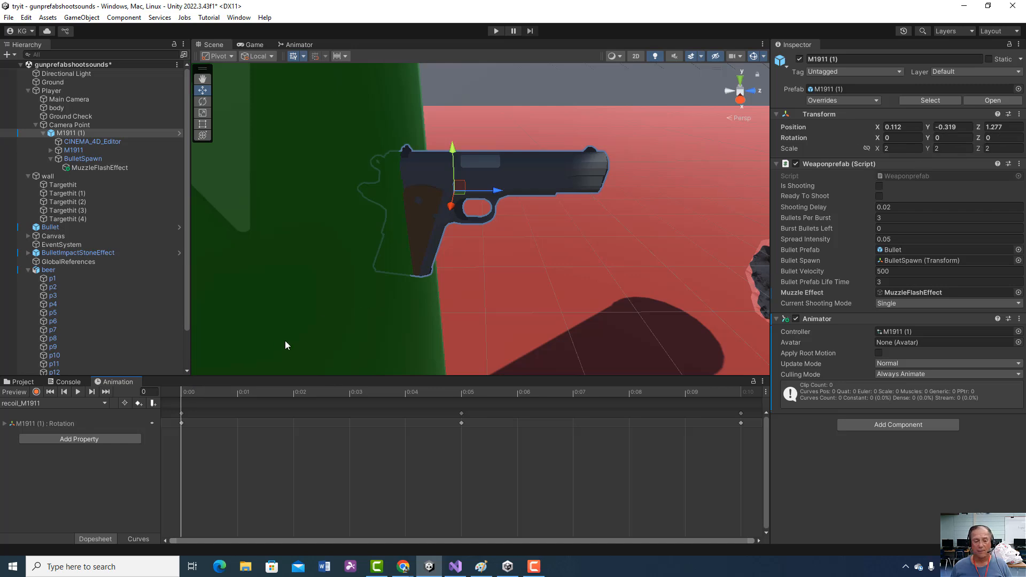
{"action": "left_click_drag", "start_coordinate": [180, 389], "coordinate": [440, 410]}
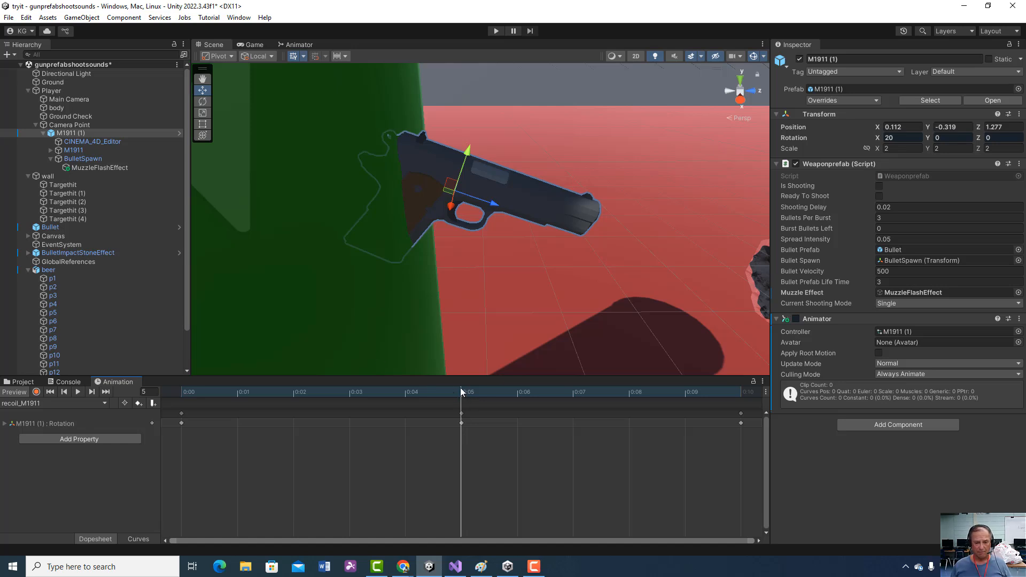
{"action": "left_click_drag", "start_coordinate": [461, 392], "coordinate": [198, 398]}
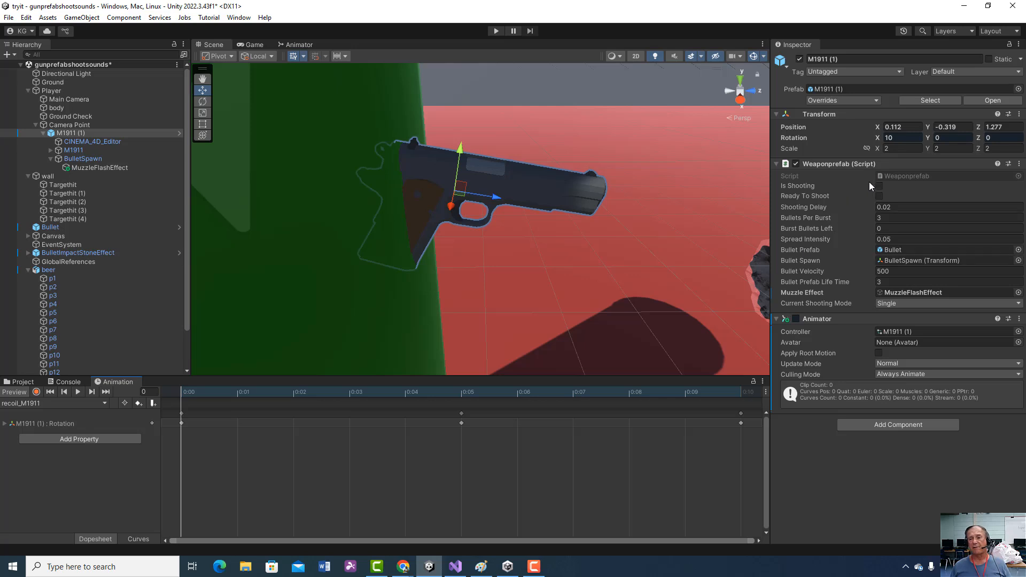
Step: Enable keyframe recording for the recoil_M1911 clip and set the pistol's X rotation to 0 at frame 0
{"action": "left_click", "coordinate": [908, 138]}
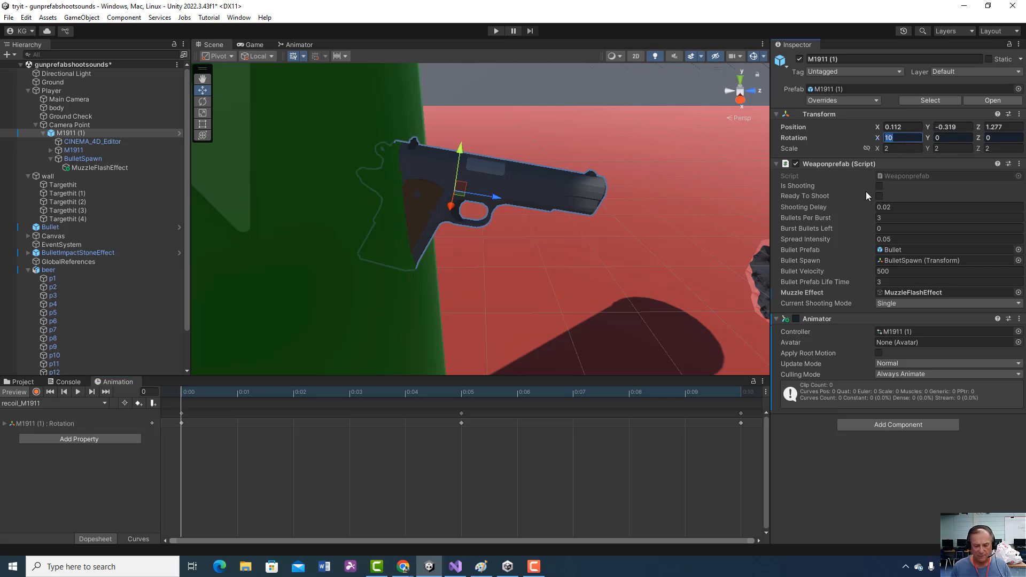
{"action": "type", "text": "0"}
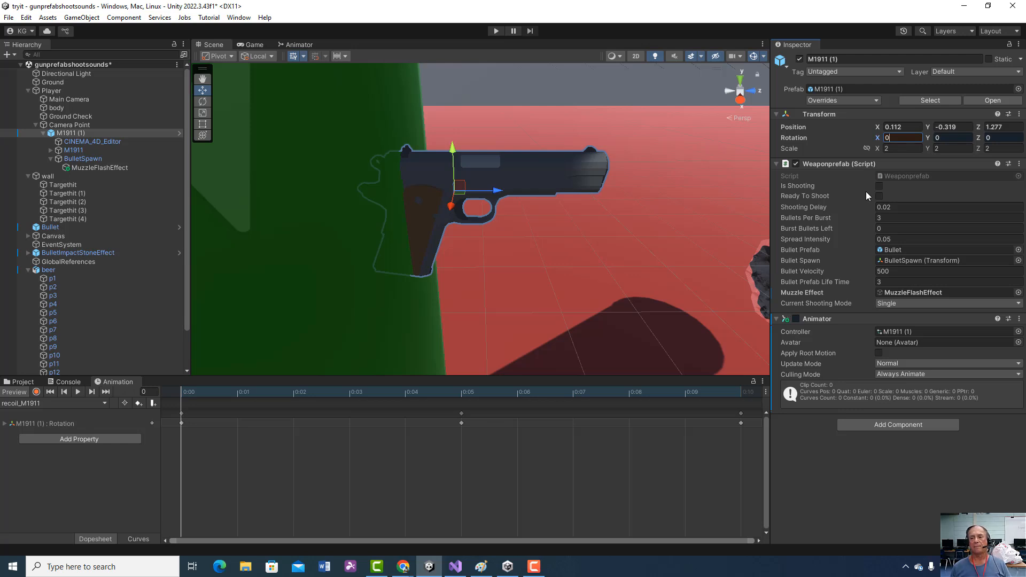
{"action": "left_click", "coordinate": [36, 392]}
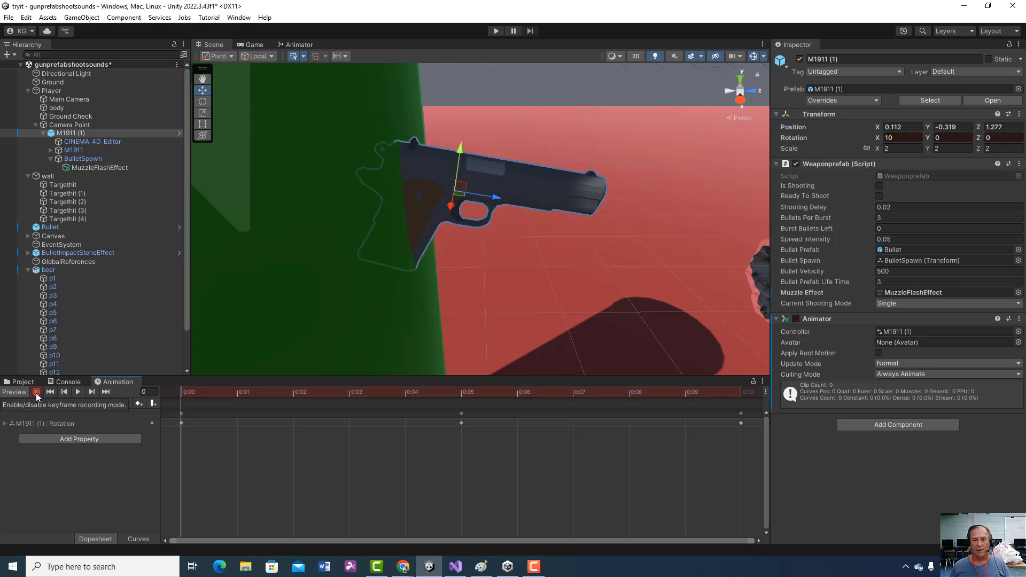
{"action": "left_click", "coordinate": [917, 135]}
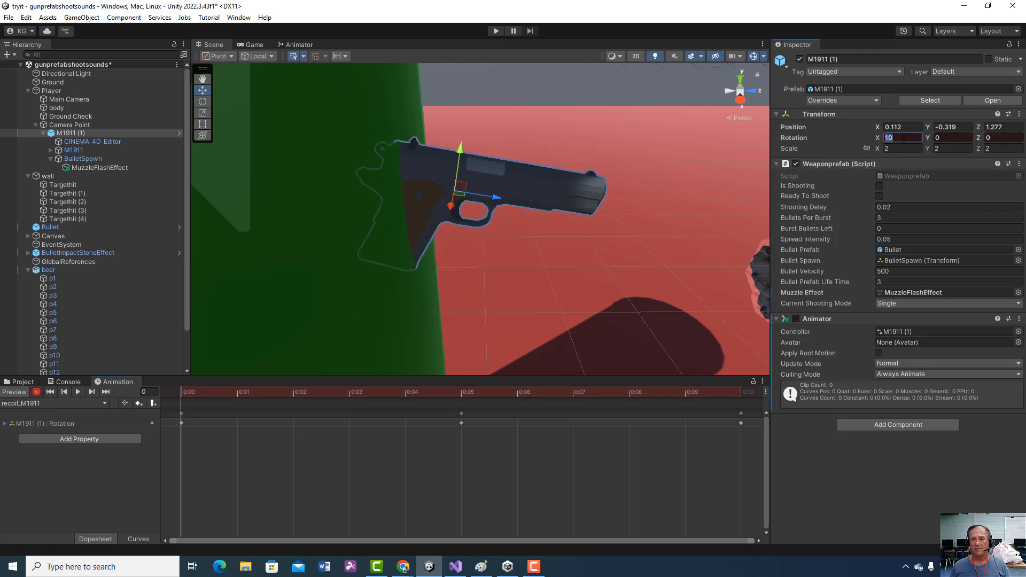
{"action": "type", "text": "0"}
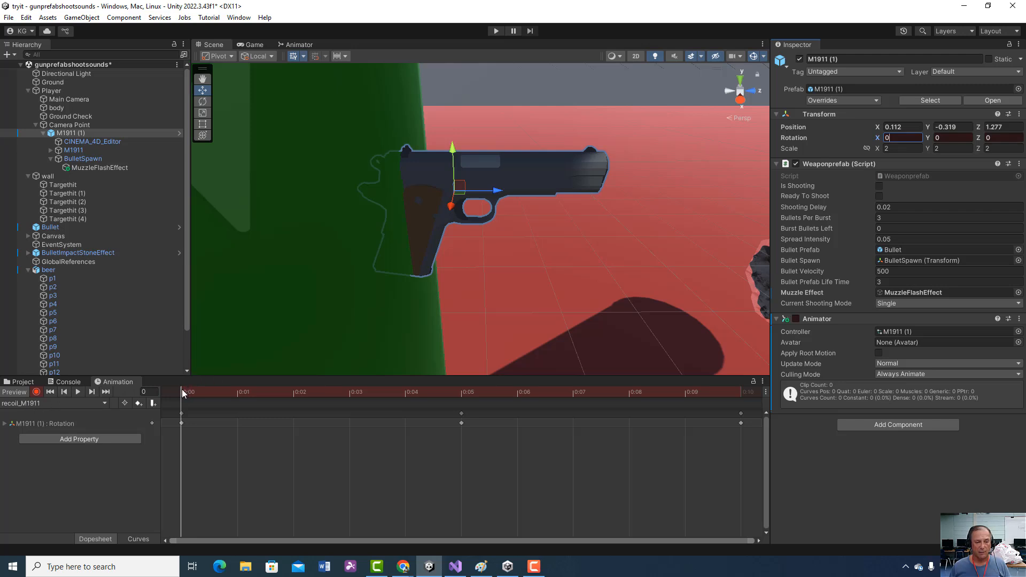
Step: Set the pistol's X rotation to 10 at frame 5 of the recoil_M1911 clip
{"action": "left_click_drag", "start_coordinate": [181, 388], "coordinate": [437, 401]}
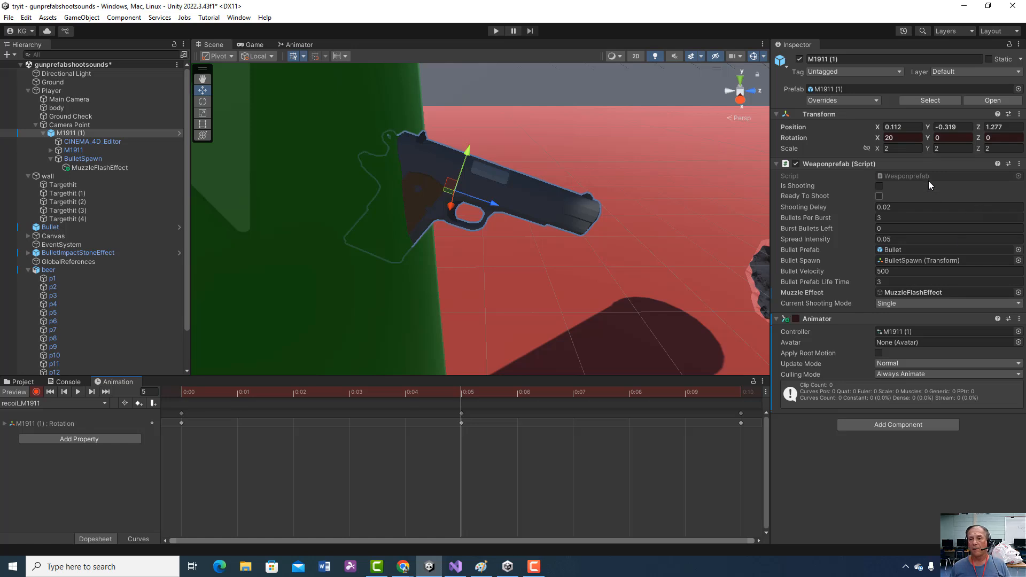
{"action": "left_click", "coordinate": [902, 138]}
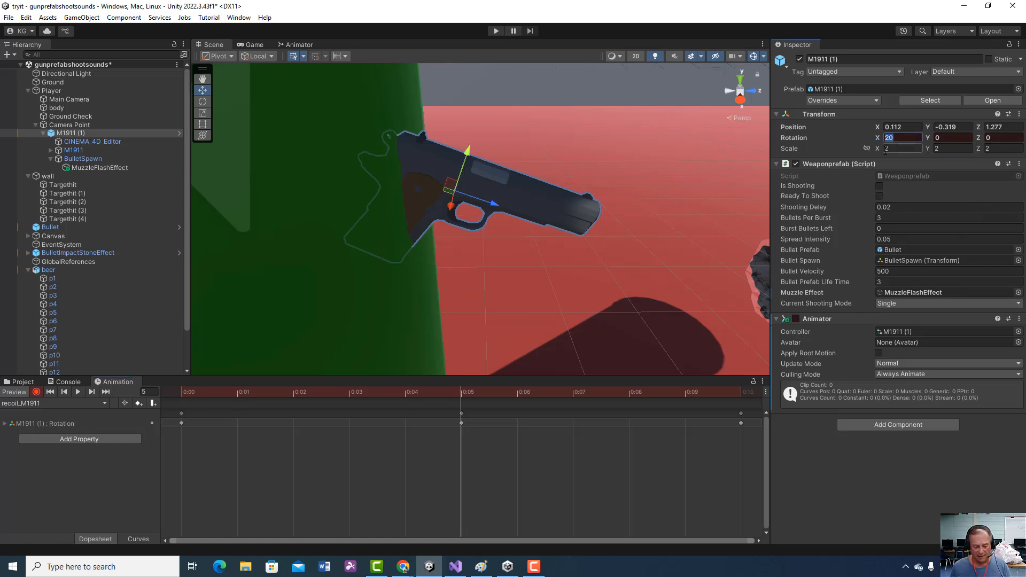
{"action": "type", "text": "10"}
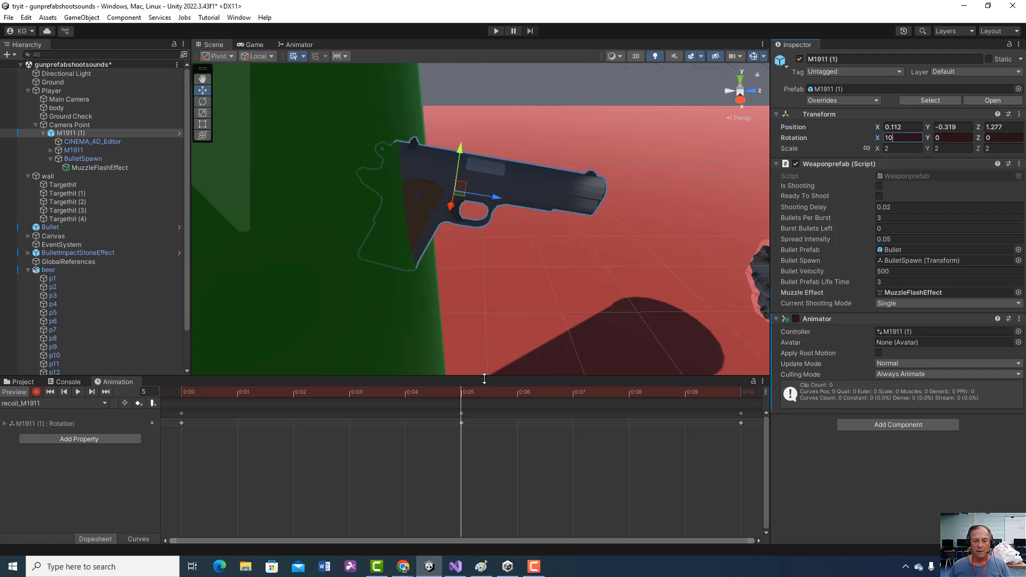
Step: Set the pistol's X rotation to 0 at frame 10 of the recoil_M1911 clip and end keyframe recording
{"action": "left_click_drag", "start_coordinate": [463, 393], "coordinate": [729, 397]}
{"action": "left_click", "coordinate": [898, 138]}
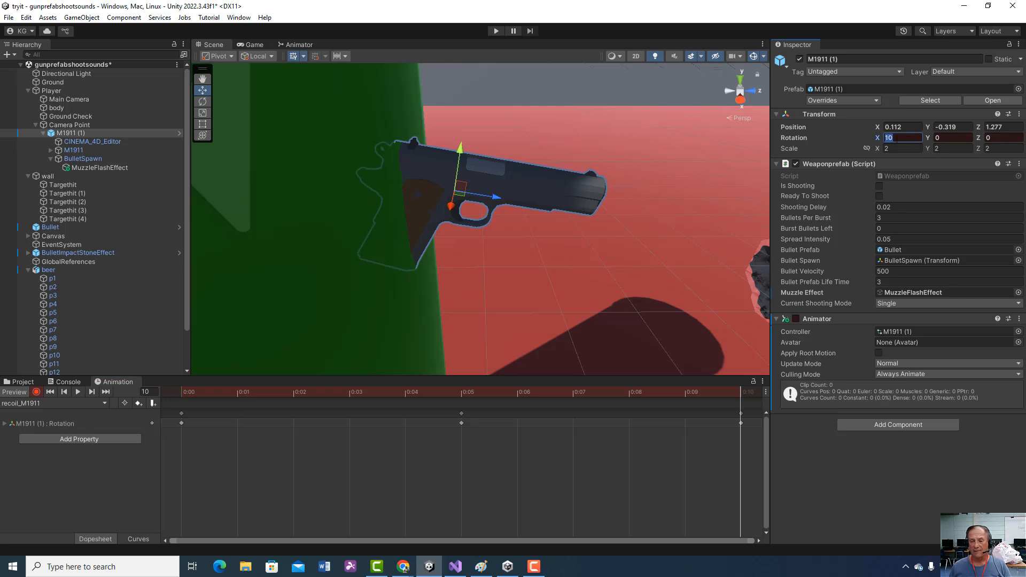
{"action": "type", "text": "0"}
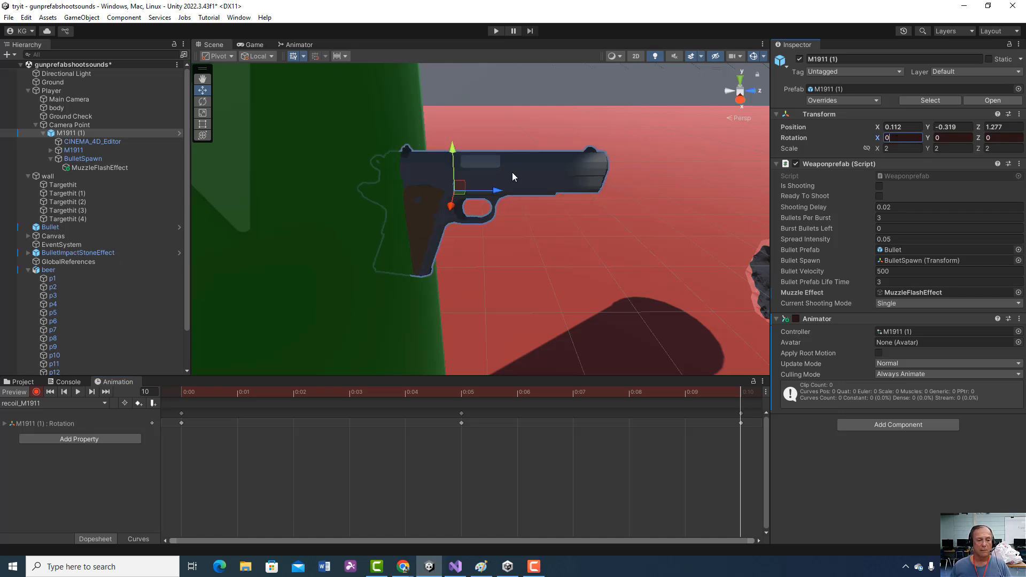
{"action": "left_click", "coordinate": [36, 392]}
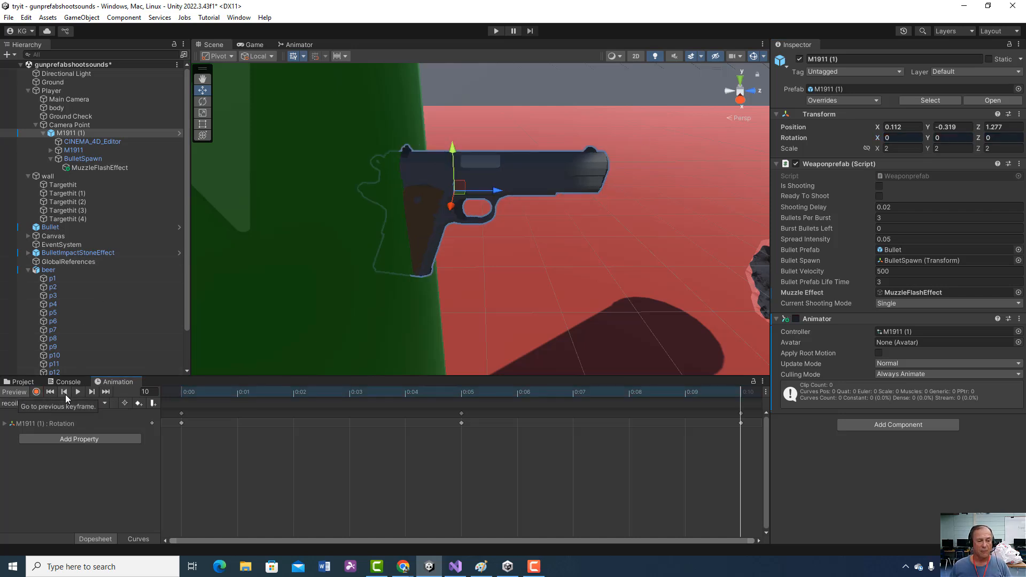
Step: Play the recoil_M1911 clip and scrub through it from frame 0 to frame 10 to check the recoil rotation
{"action": "left_click", "coordinate": [79, 393]}
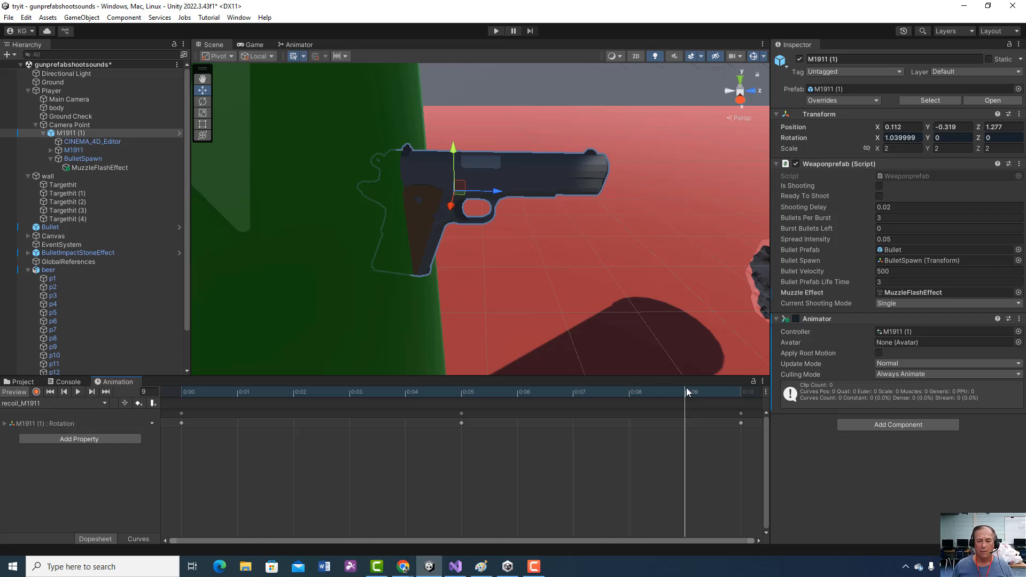
{"action": "left_click_drag", "start_coordinate": [678, 390], "coordinate": [194, 394]}
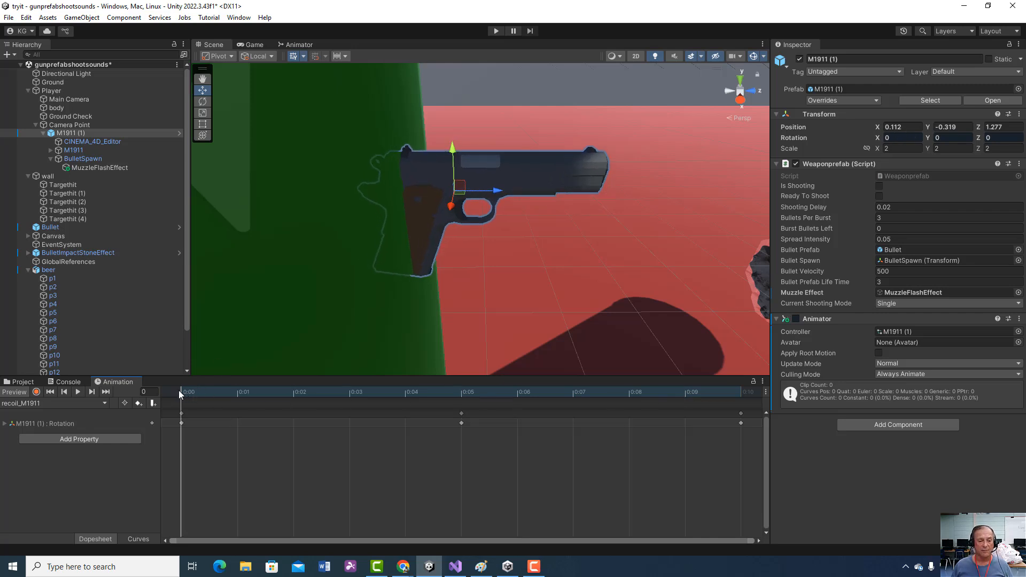
{"action": "left_click_drag", "start_coordinate": [179, 390], "coordinate": [743, 395]}
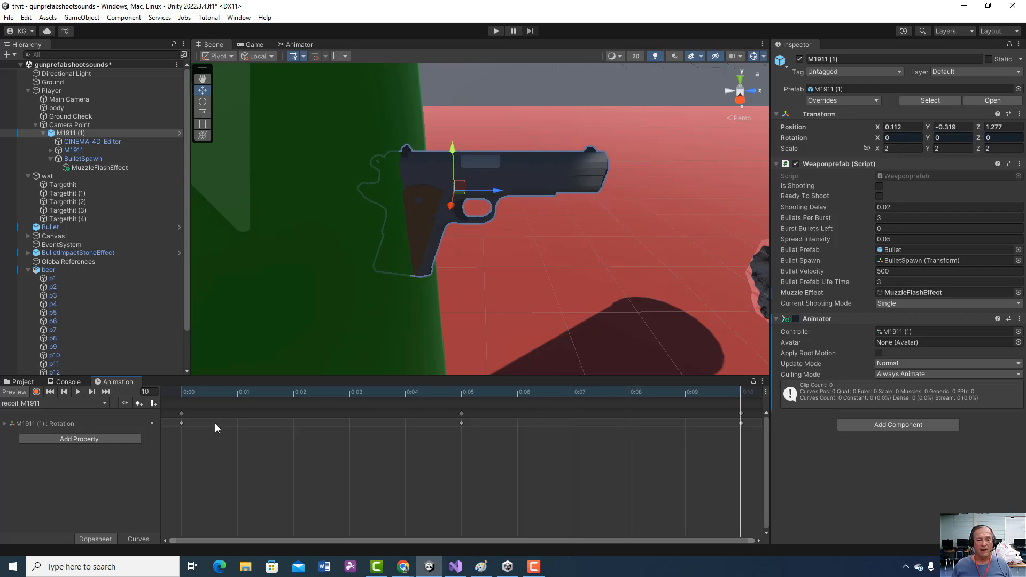
Step: Switch to the idle_M1911 clip and preview its playback for comparison with the recoil
{"action": "left_click", "coordinate": [105, 402]}
{"action": "left_click", "coordinate": [38, 415]}
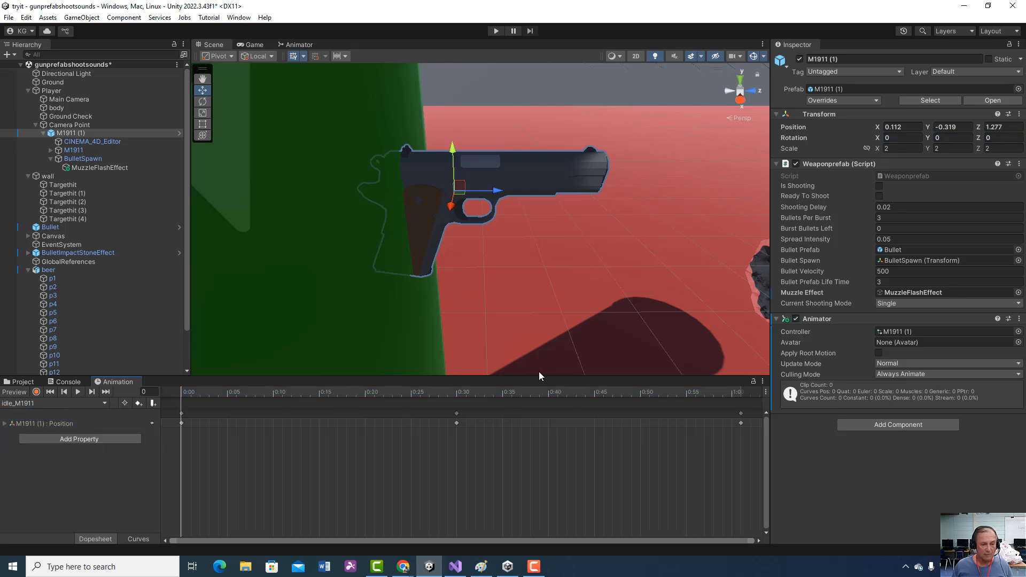
{"action": "left_click", "coordinate": [77, 392]}
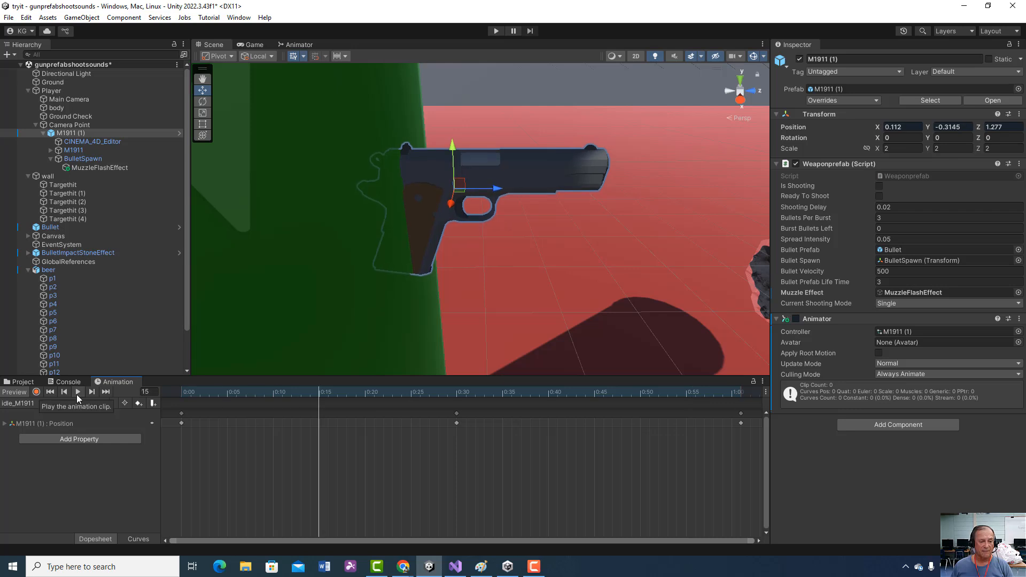
Step: Switch back to the recoil_M1911 clip, preview its playback, and stop it
{"action": "left_click", "coordinate": [105, 404]}
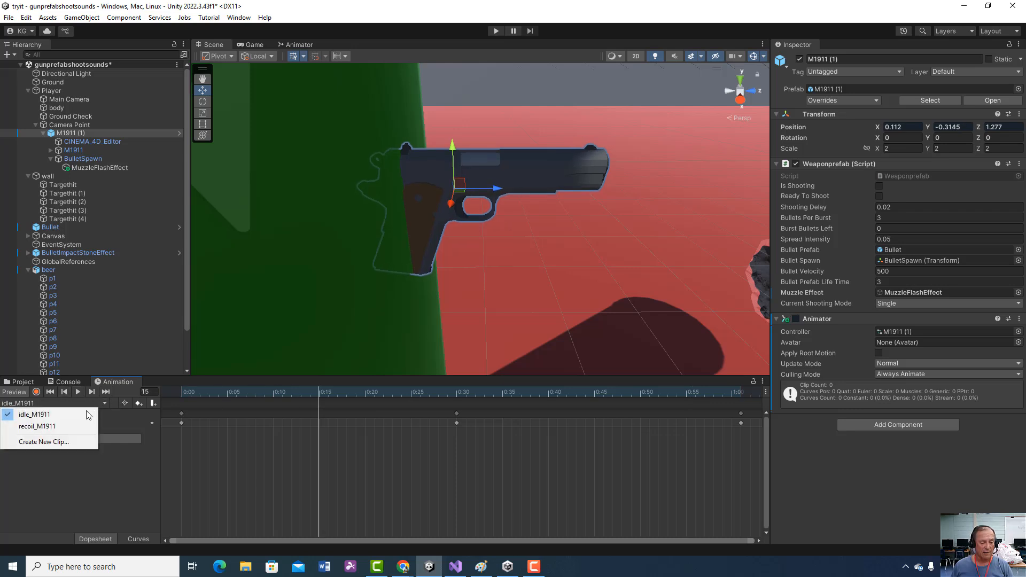
{"action": "left_click", "coordinate": [61, 426]}
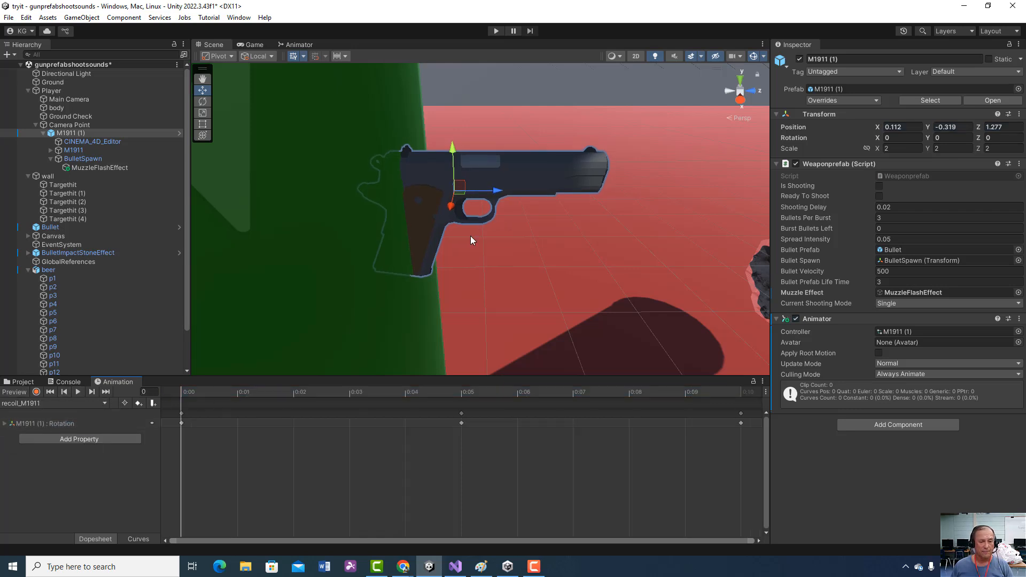
{"action": "left_click", "coordinate": [78, 393]}
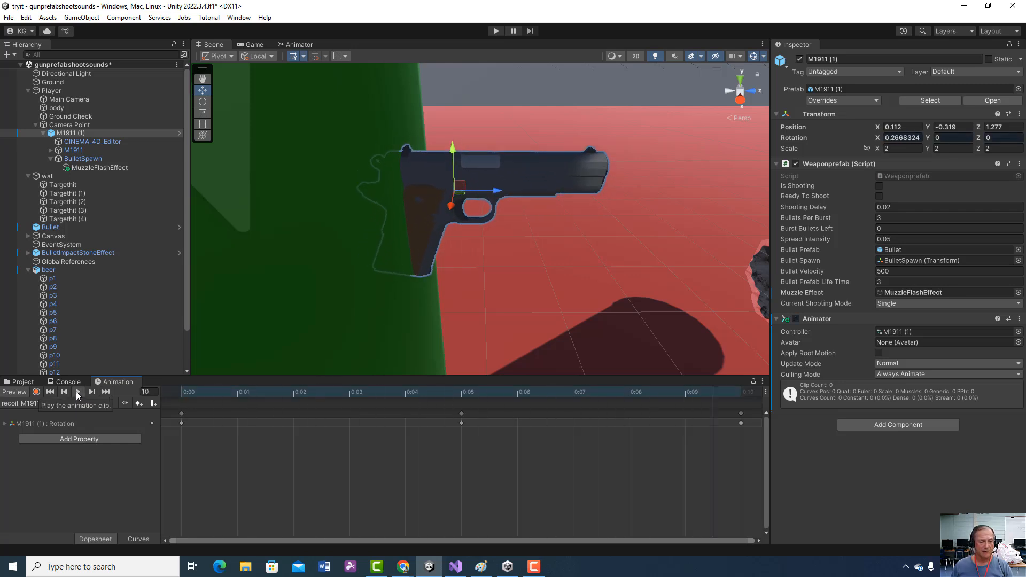
{"action": "left_click", "coordinate": [77, 392]}
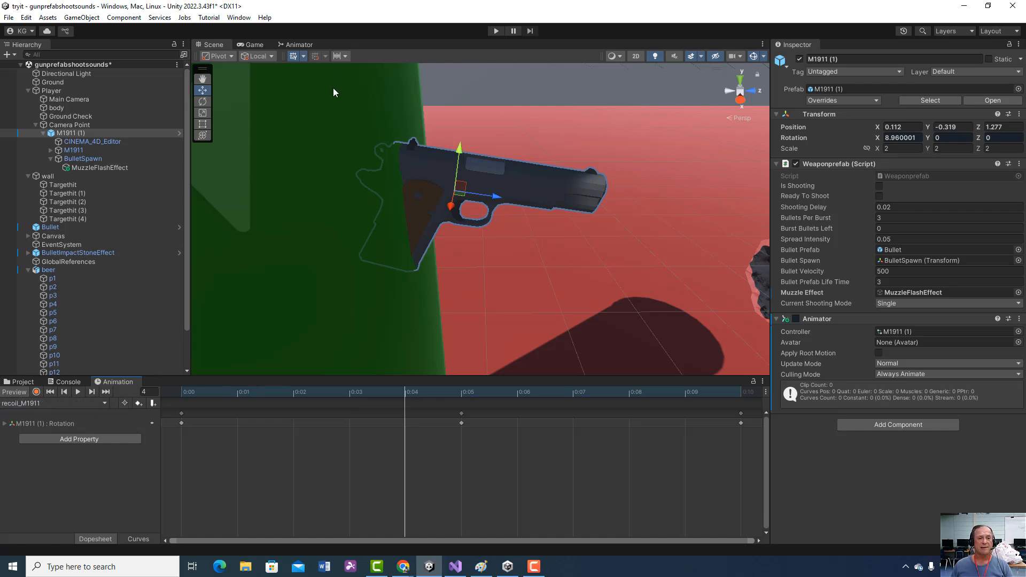
Step: Examine the pistol's Animator controller, including its layers, the RECOIL parameter, and the parameter types available for adding
{"action": "left_click", "coordinate": [300, 45]}
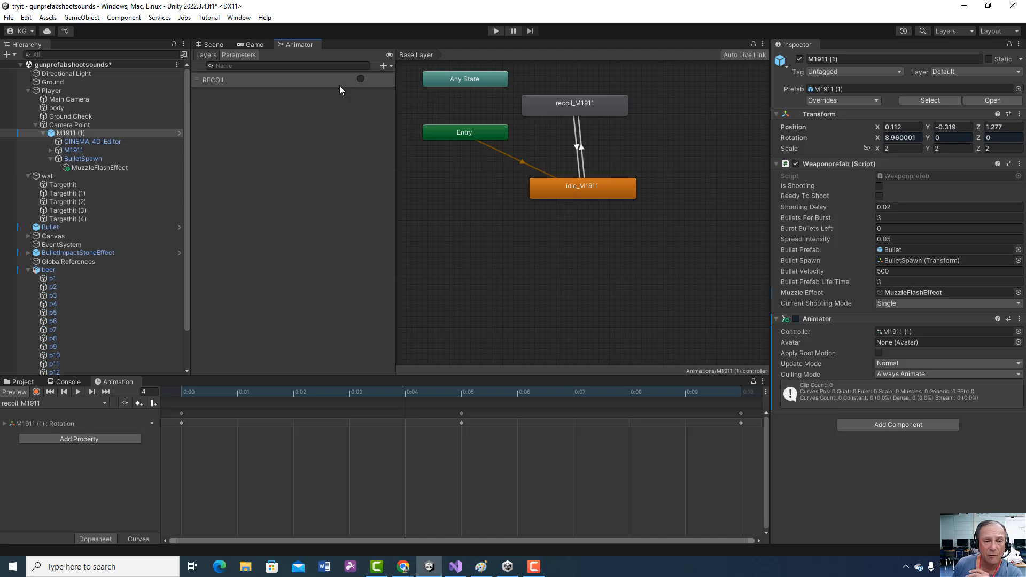
{"action": "left_click", "coordinate": [383, 66]}
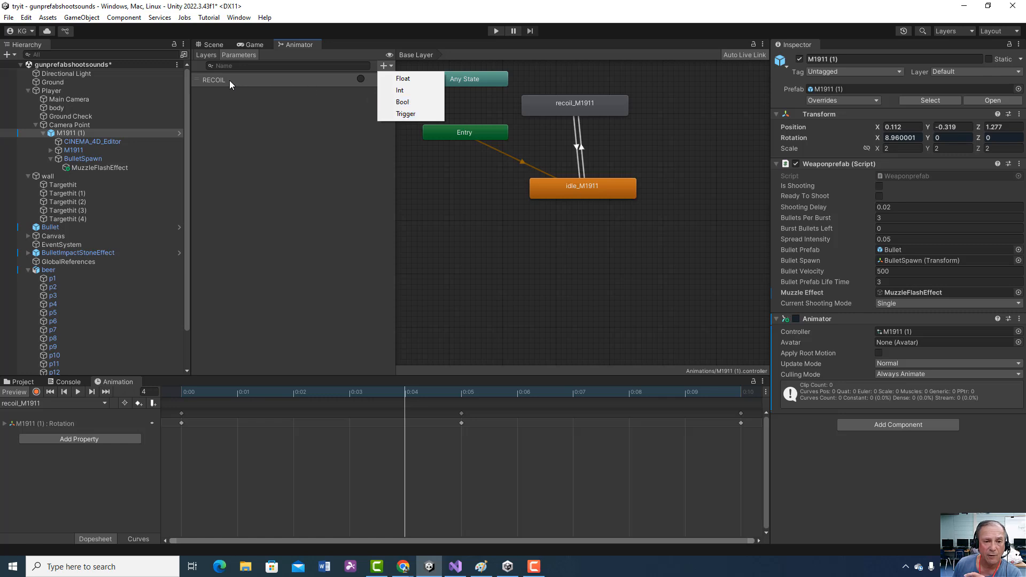
{"action": "left_click", "coordinate": [330, 126]}
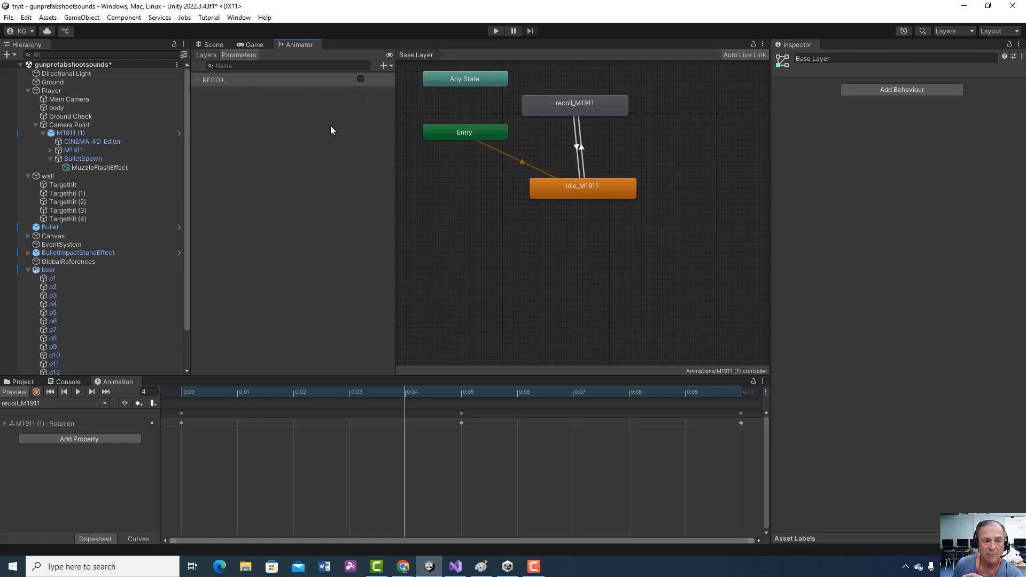
{"action": "left_click", "coordinate": [200, 54]}
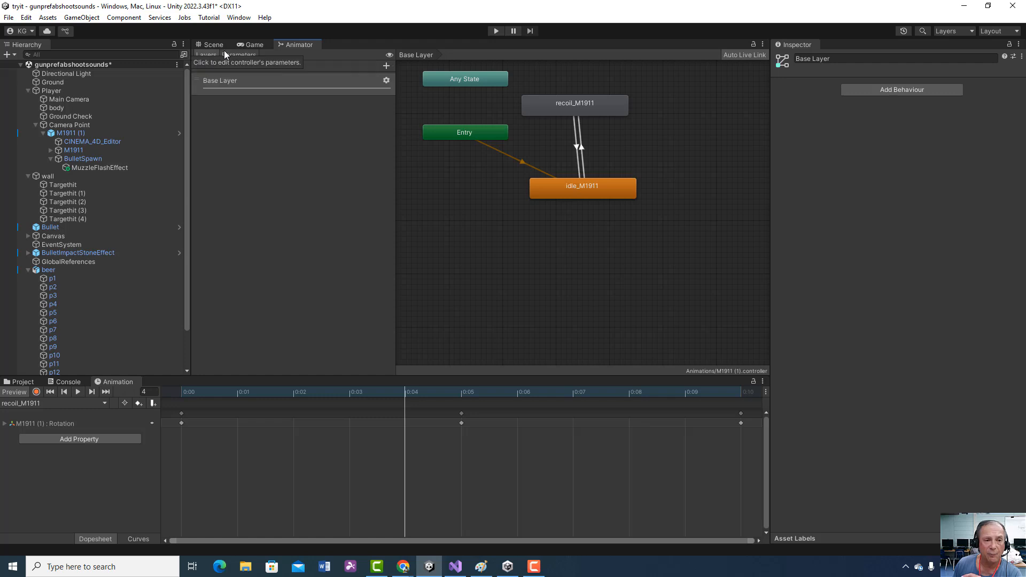
{"action": "left_click", "coordinate": [251, 54]}
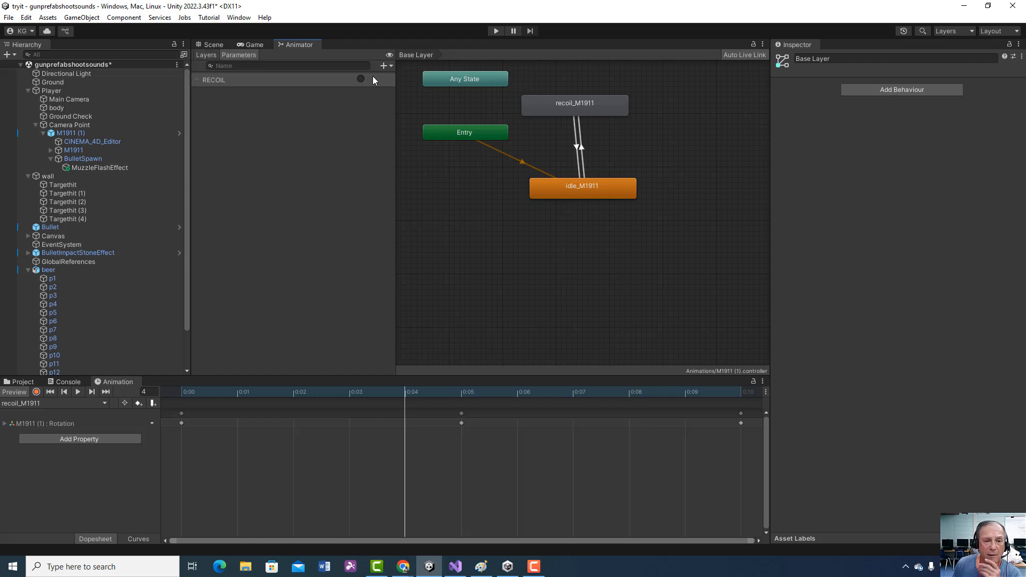
{"action": "left_click", "coordinate": [384, 65]}
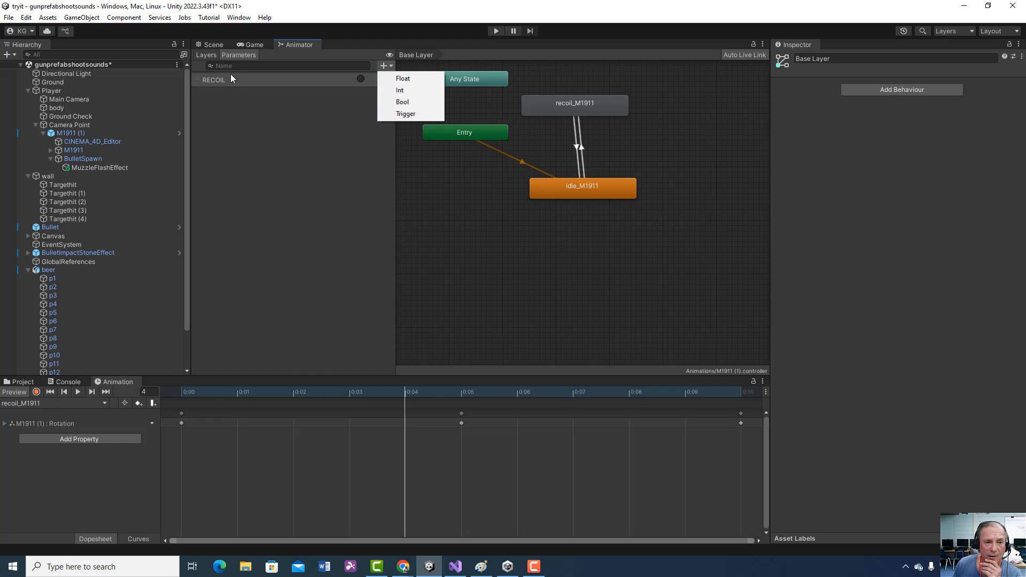
Step: Examine the idle_M1911 state and the options it offers for making a transition or setting the layer default
{"action": "left_click", "coordinate": [236, 111]}
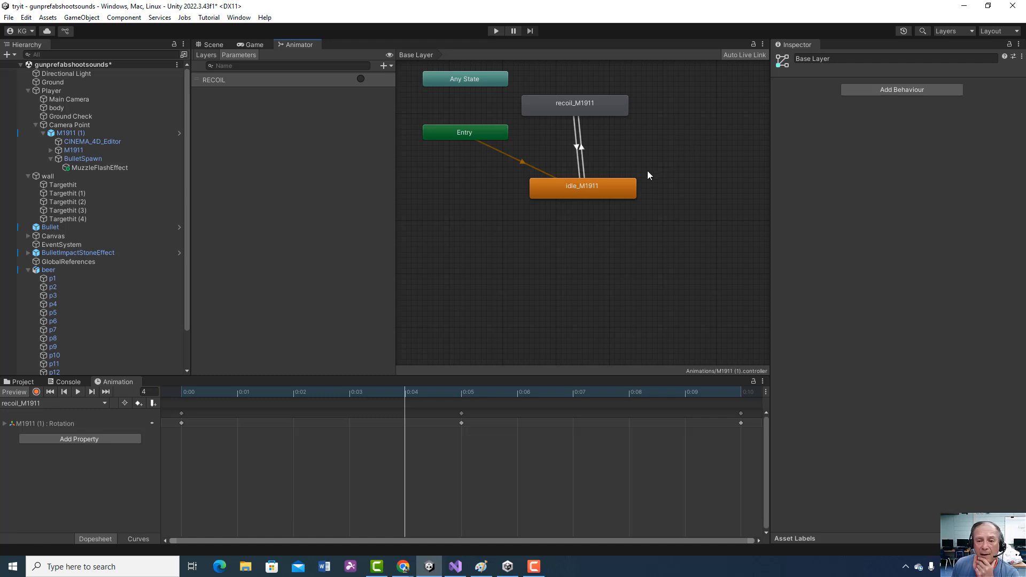
{"action": "left_click", "coordinate": [612, 188]}
{"action": "right_click", "coordinate": [613, 191]}
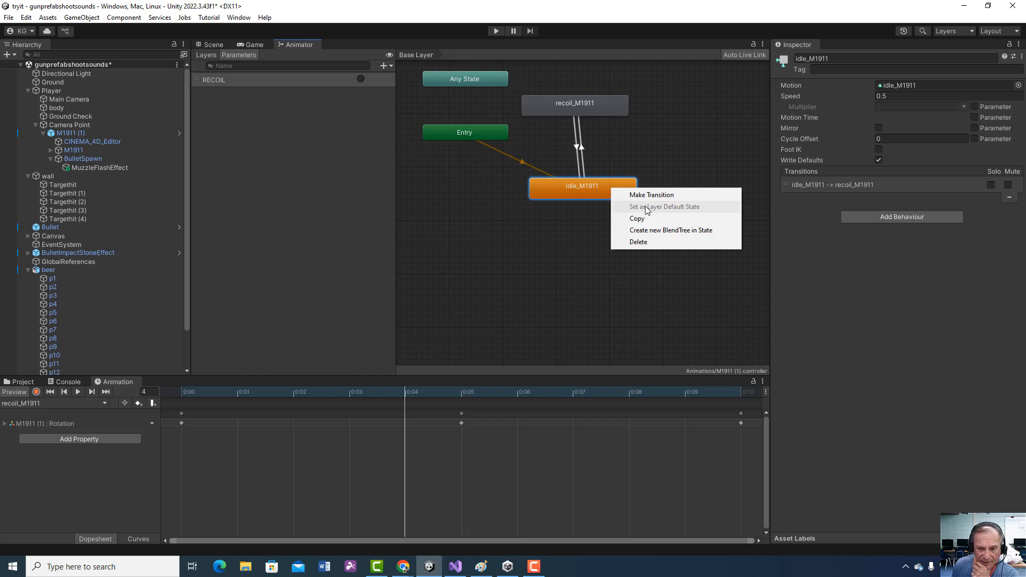
{"action": "left_click", "coordinate": [583, 224]}
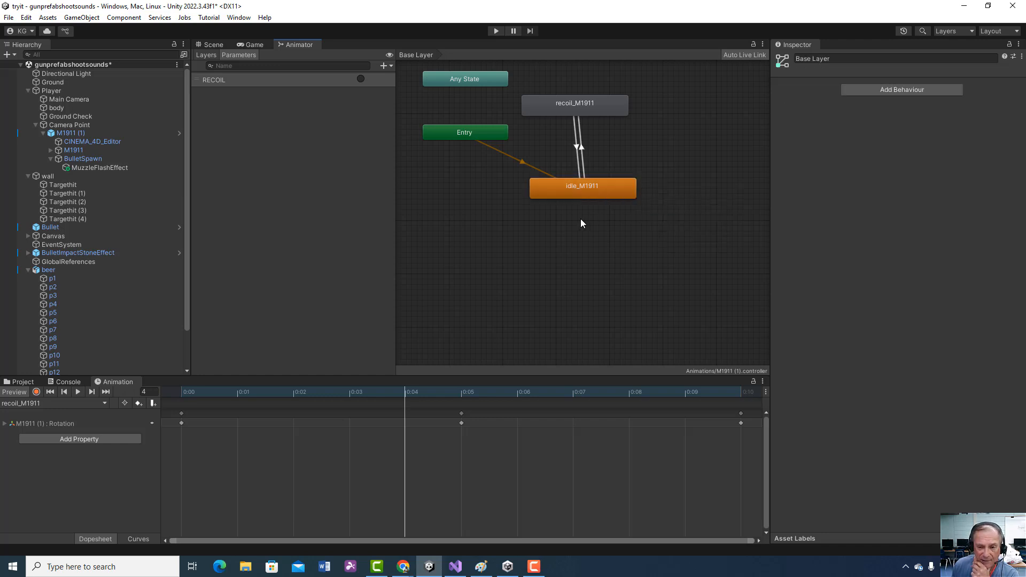
{"action": "left_click", "coordinate": [607, 196]}
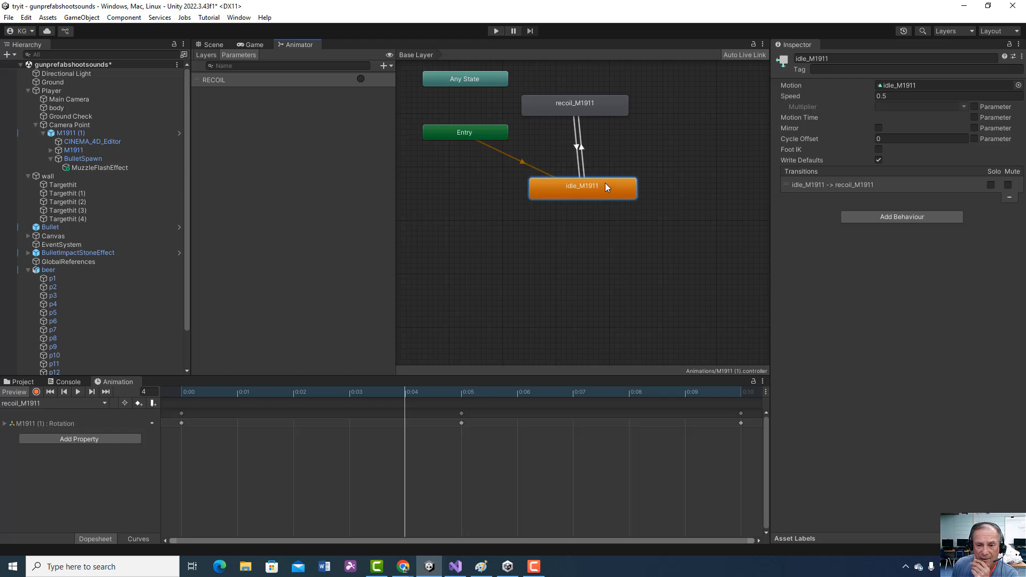
{"action": "right_click", "coordinate": [606, 186]}
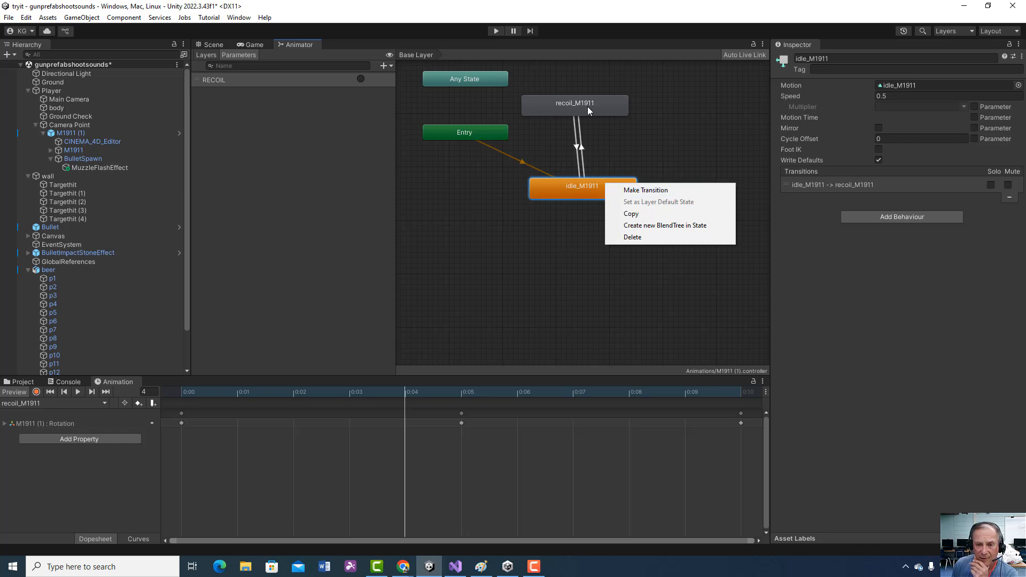
{"action": "left_click", "coordinate": [614, 145]}
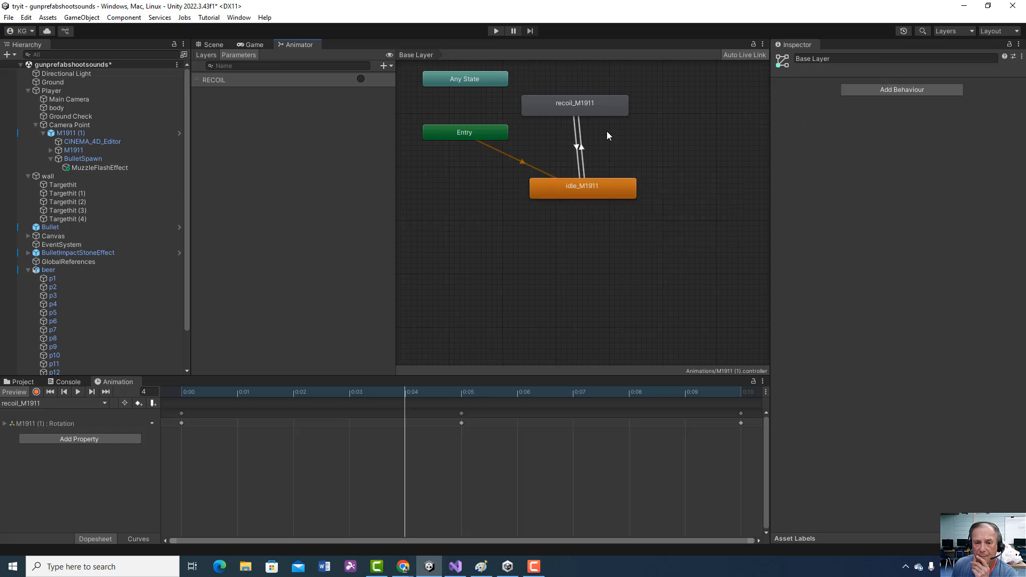
Step: Examine the same state options on recoil_M1911, including making a transition back to idle_M1911
{"action": "right_click", "coordinate": [590, 109]}
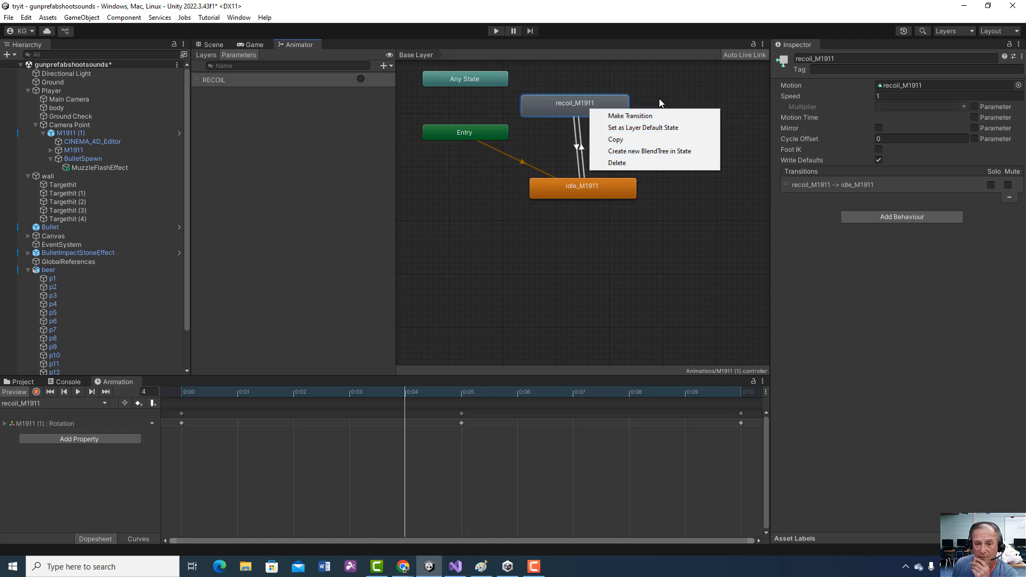
{"action": "left_click", "coordinate": [663, 84]}
{"action": "right_click", "coordinate": [600, 105]}
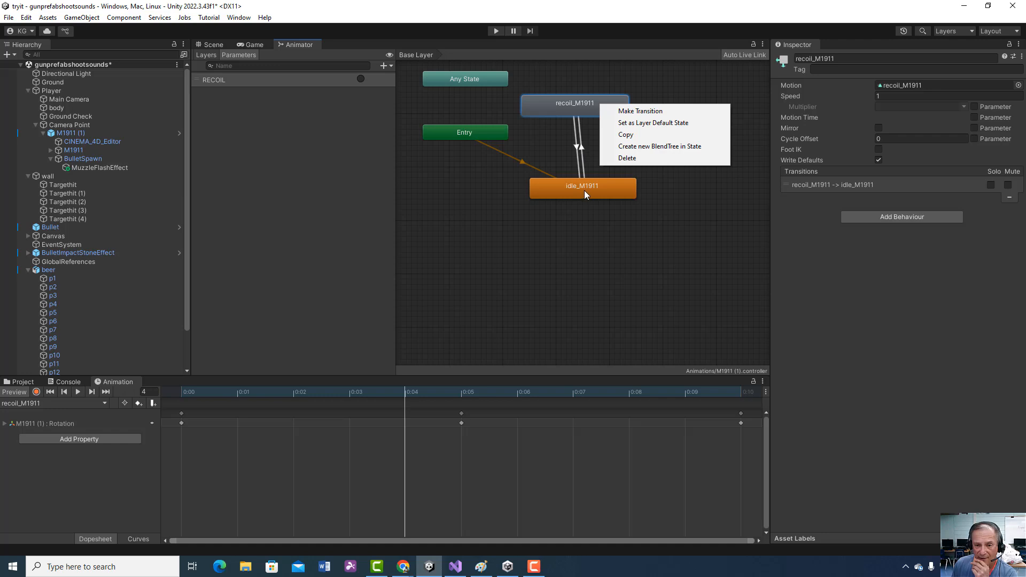
{"action": "left_click", "coordinate": [678, 177]}
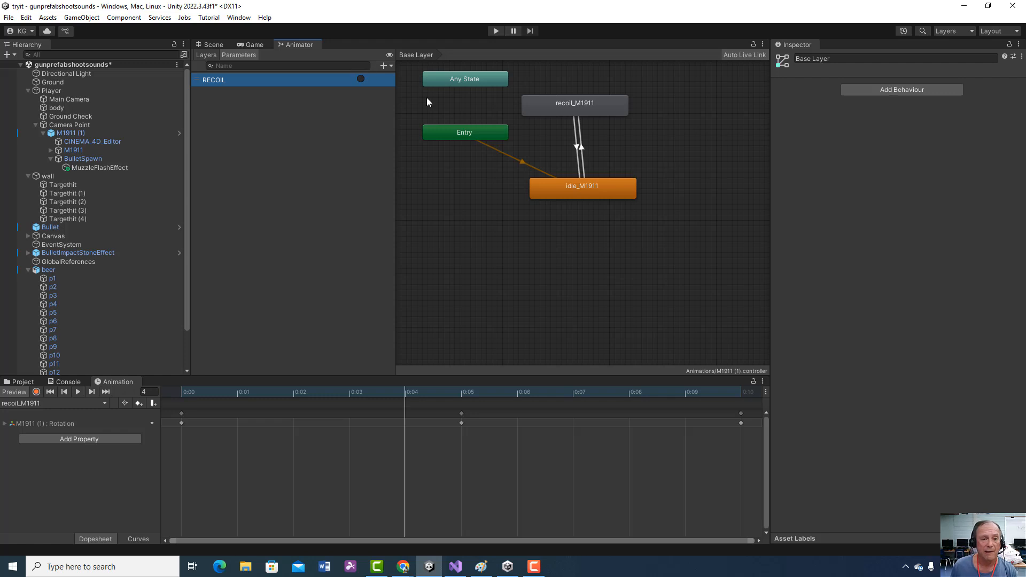
Step: Inspect the transition from idle_M1911 to recoil_M1911 and pick RECOIL as its condition
{"action": "left_click", "coordinate": [582, 158]}
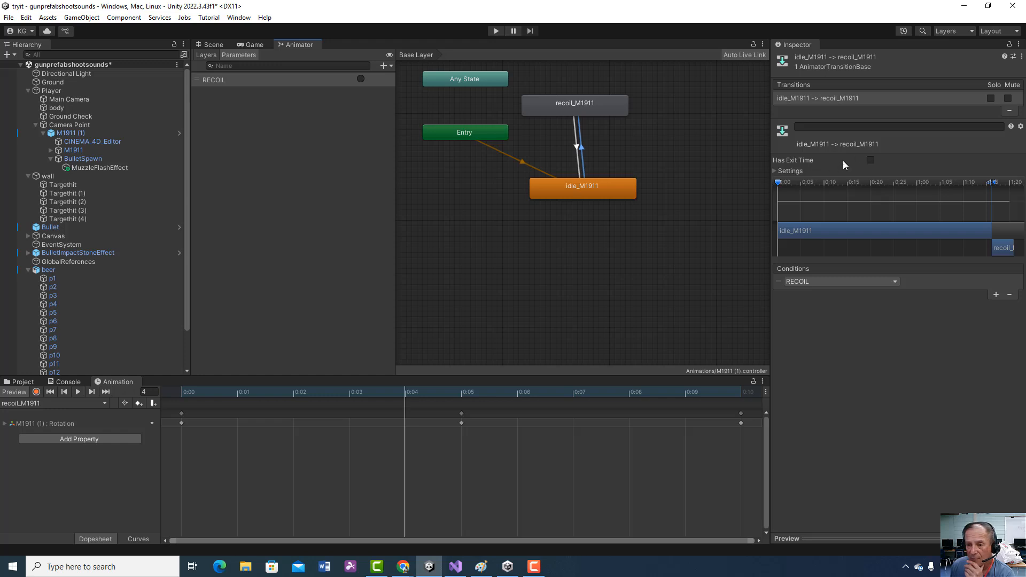
{"action": "left_click", "coordinate": [896, 284]}
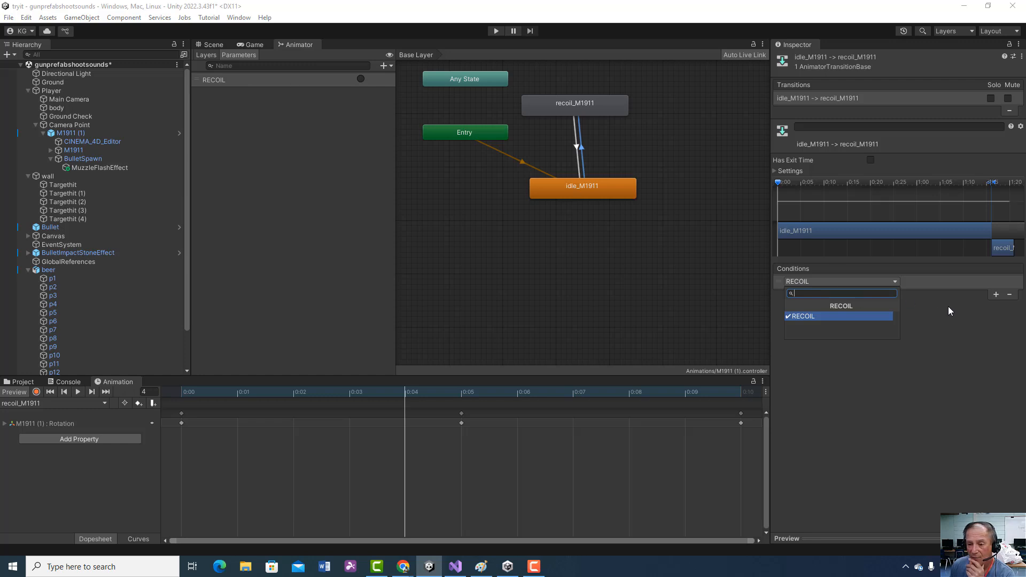
{"action": "left_click", "coordinate": [906, 291]}
{"action": "left_click", "coordinate": [897, 284]}
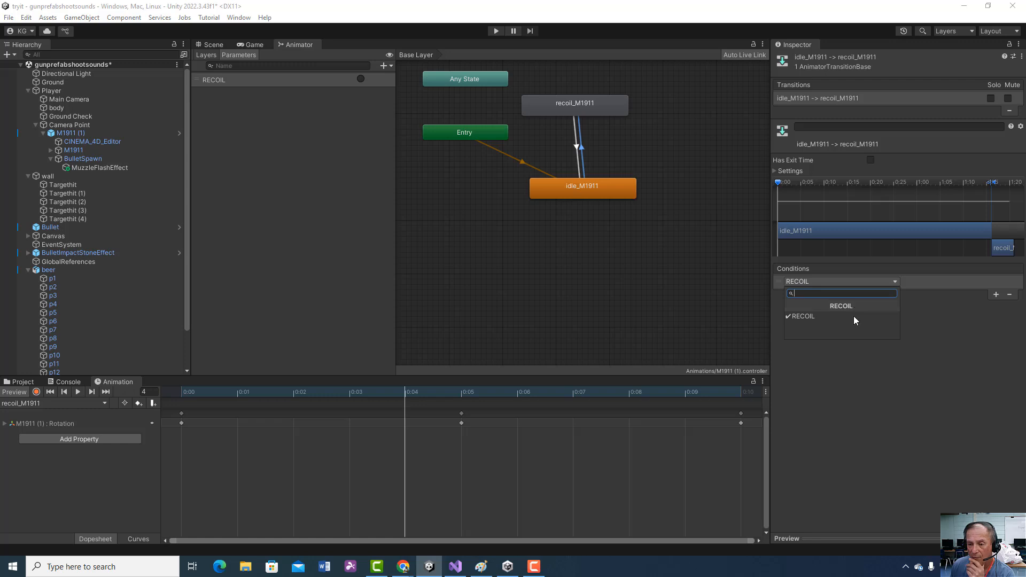
{"action": "left_click", "coordinate": [803, 316]}
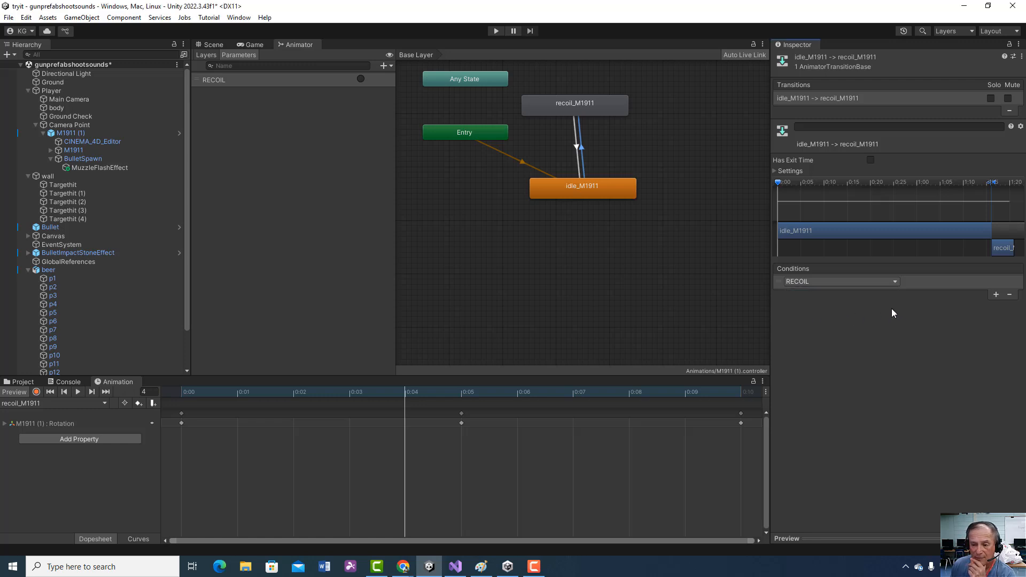
Step: Add a second RECOIL condition to the idle-to-recoil transition, remove it again, and check the remaining condition's parameter choices
{"action": "left_click", "coordinate": [996, 294]}
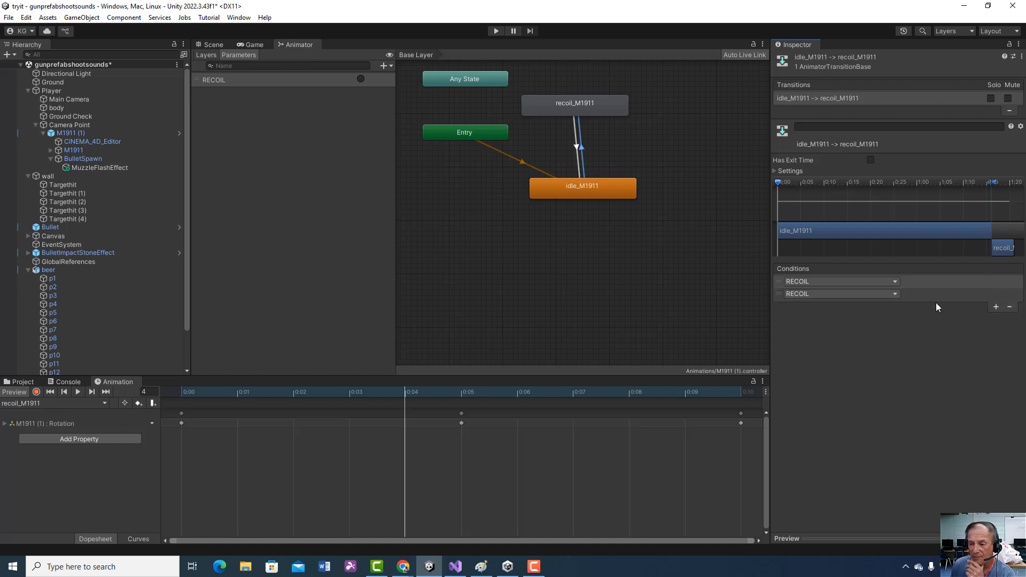
{"action": "left_click", "coordinate": [830, 298]}
{"action": "left_click", "coordinate": [923, 294]}
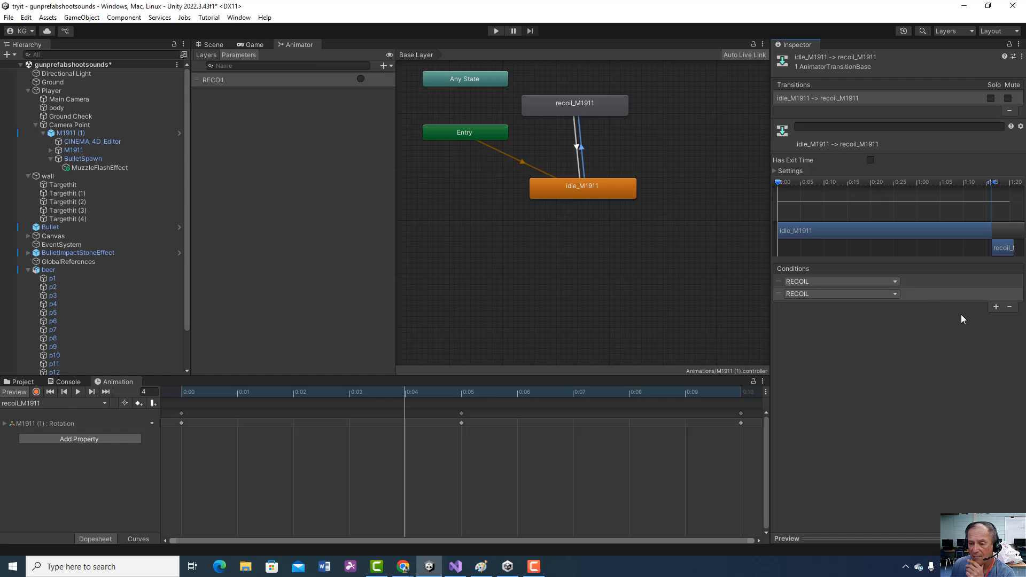
{"action": "left_click", "coordinate": [1010, 306]}
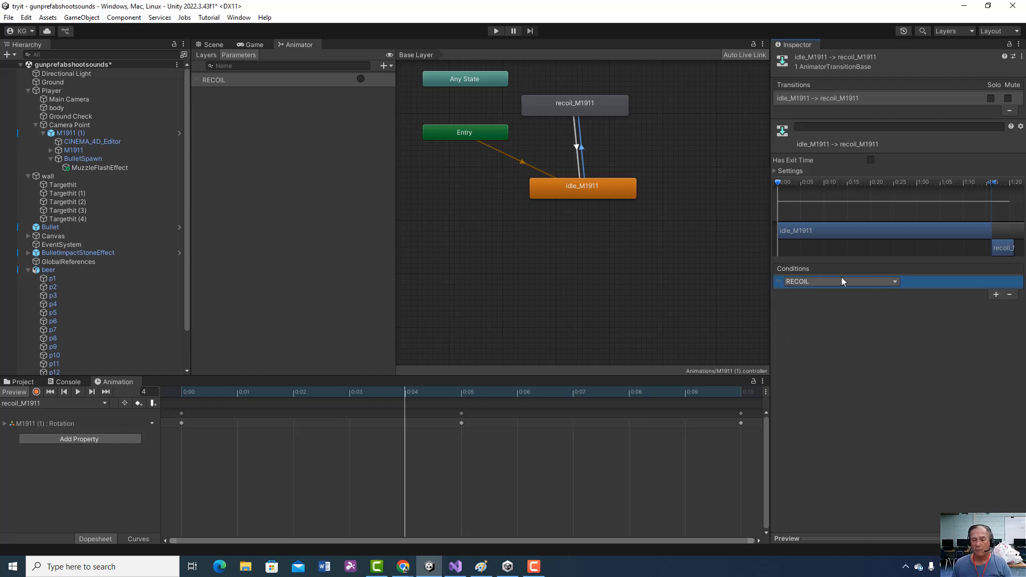
{"action": "left_click", "coordinate": [897, 283]}
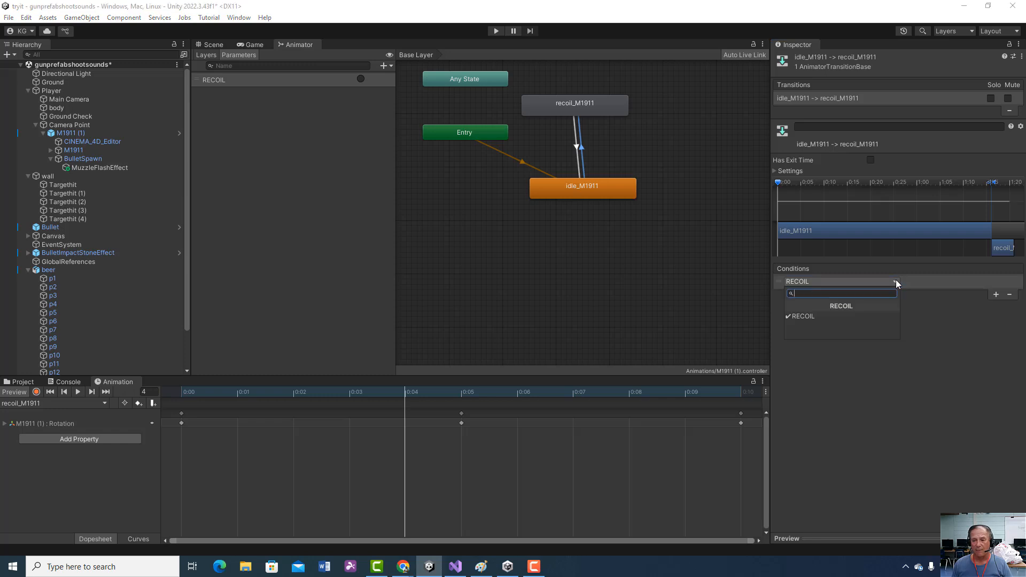
{"action": "left_click", "coordinate": [926, 317]}
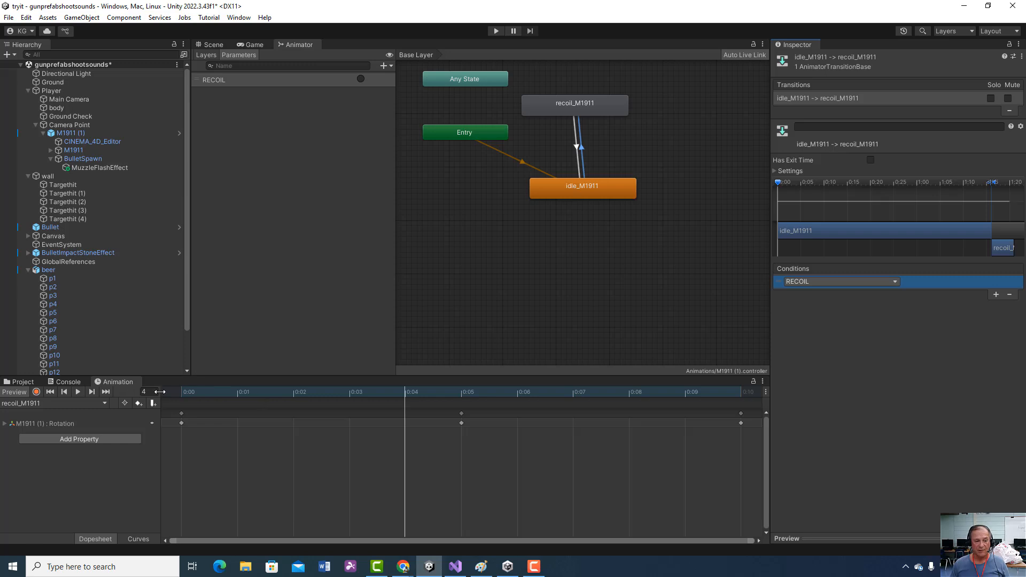
Step: Show the scene, turn on Loop Time for the idle_M1911 clip in the Animations folder, and check the recoil_M1911 clip's loop setting
{"action": "left_click", "coordinate": [122, 383]}
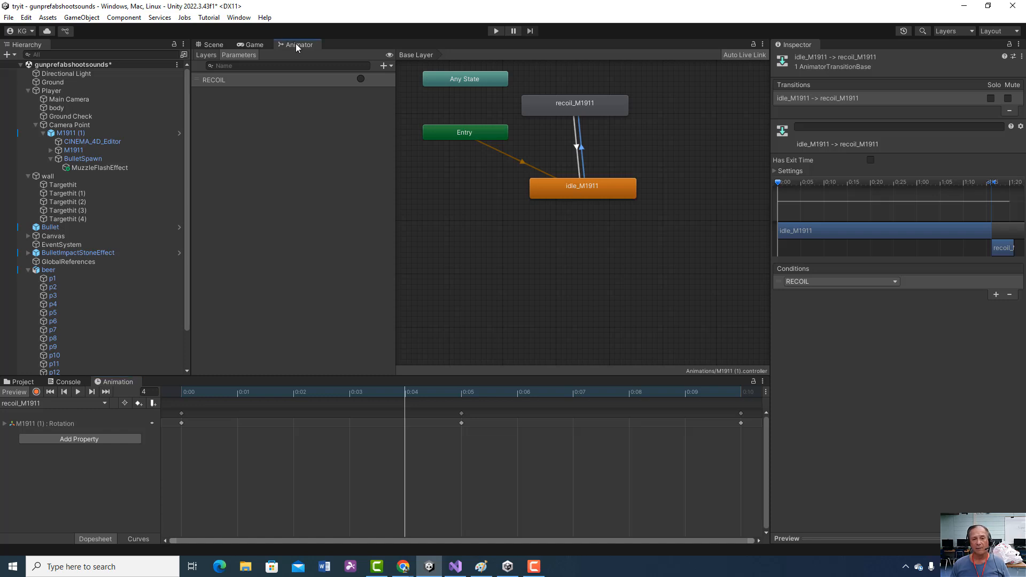
{"action": "left_click", "coordinate": [213, 45]}
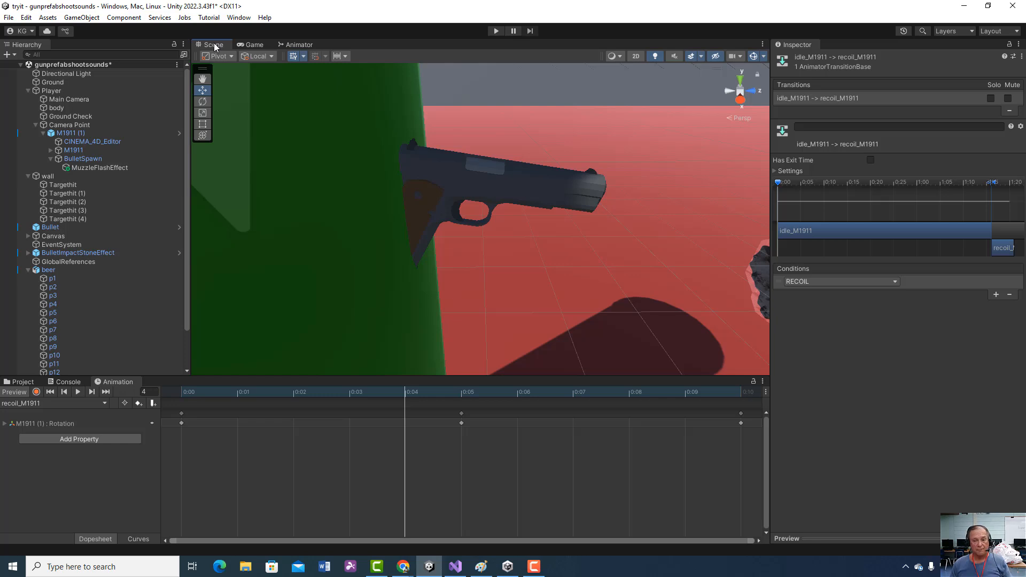
{"action": "left_click", "coordinate": [31, 383]}
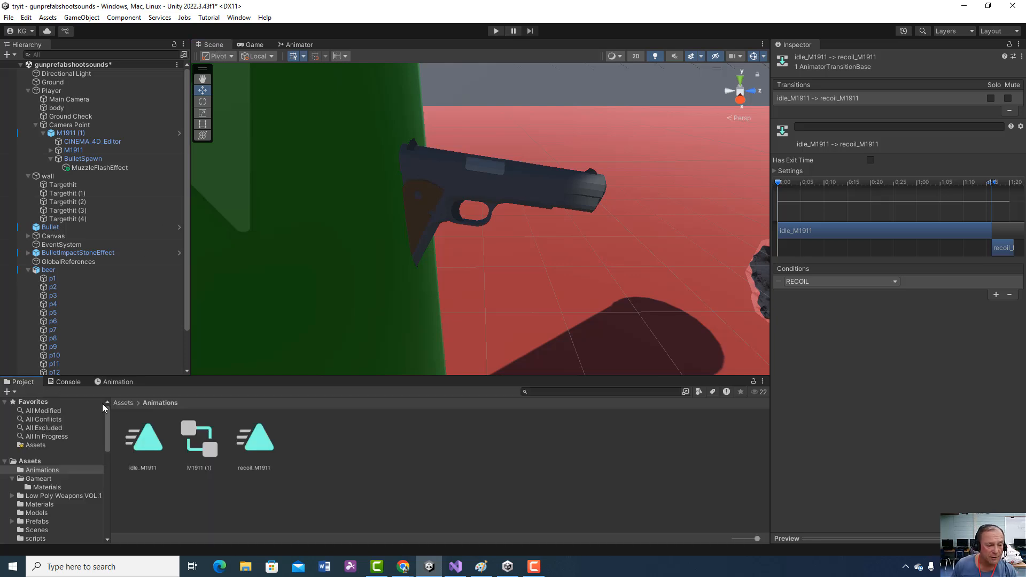
{"action": "left_click", "coordinate": [43, 473]}
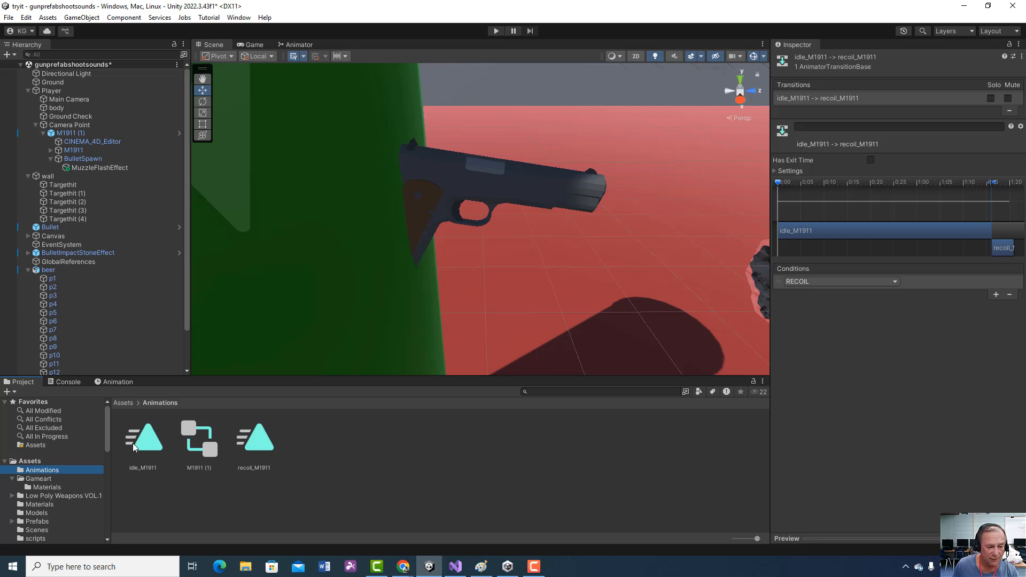
{"action": "left_click", "coordinate": [268, 444]}
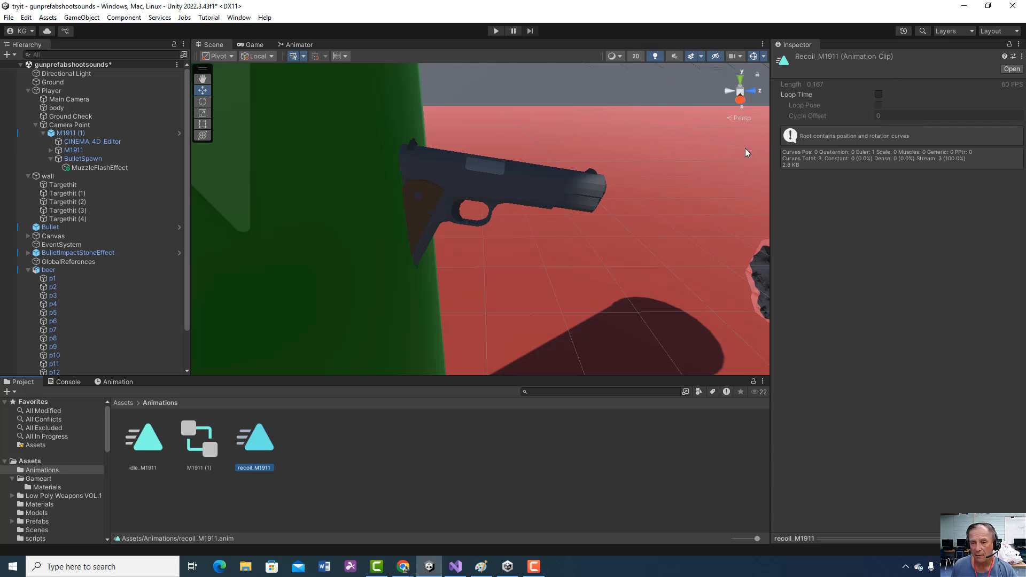
{"action": "left_click", "coordinate": [143, 444]}
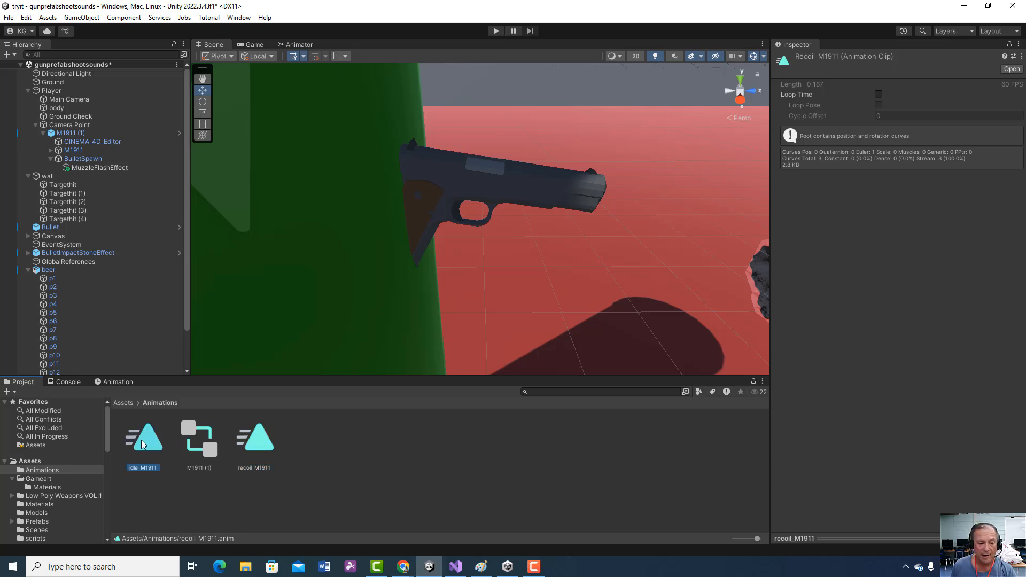
{"action": "left_click", "coordinate": [878, 94]}
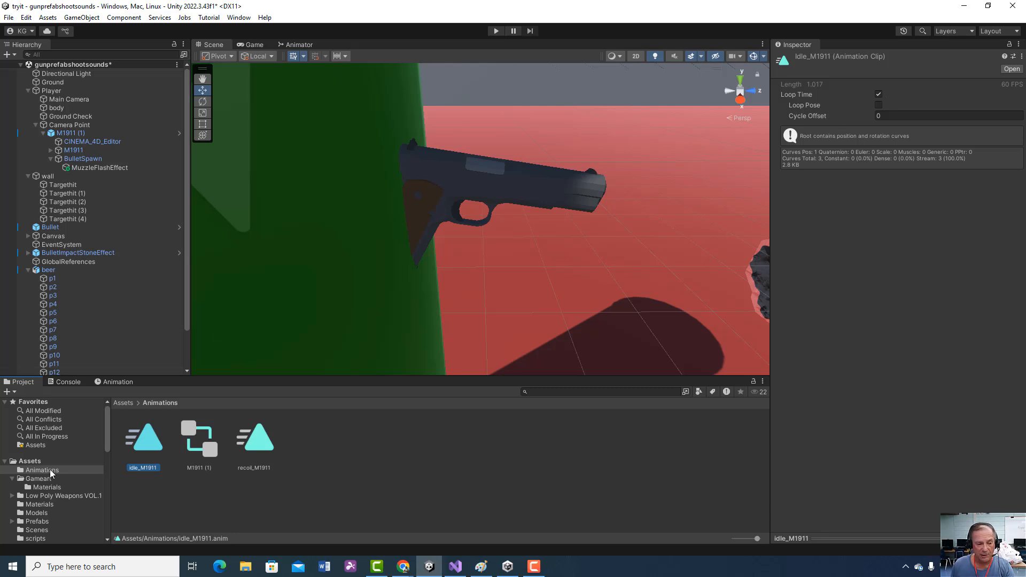
{"action": "left_click", "coordinate": [259, 444]}
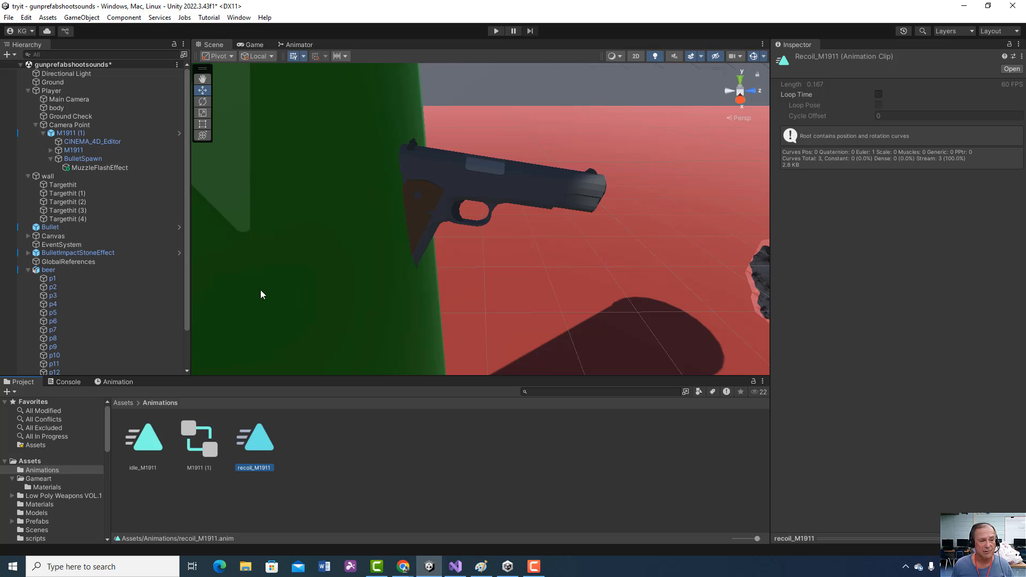
Step: Select the M1911 (1) pistol, switch to Visual Studio, and review the variable declarations, animator field and Awake method in Weaponprefab.cs
{"action": "left_click", "coordinate": [113, 133]}
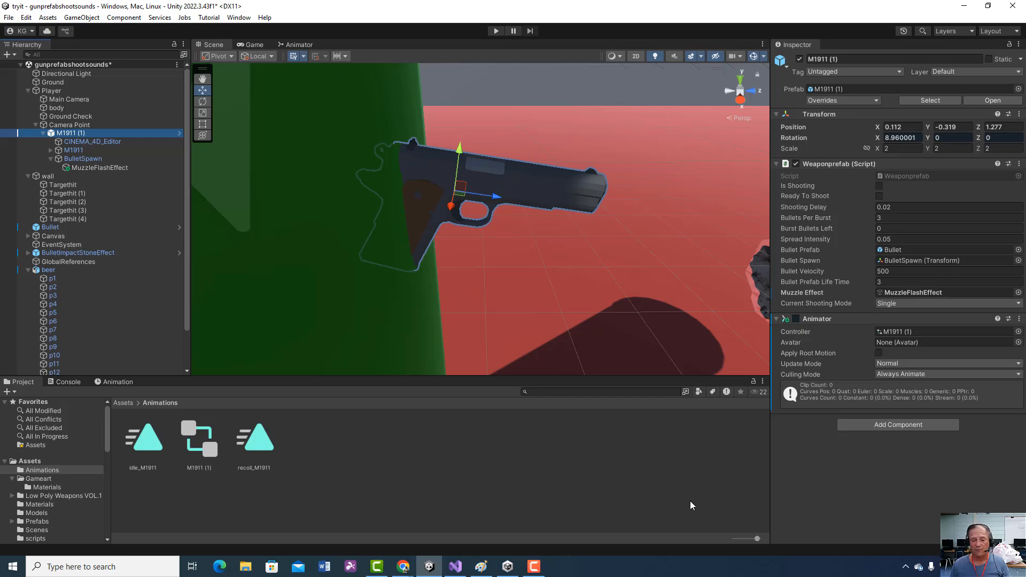
{"action": "left_click", "coordinate": [456, 567]}
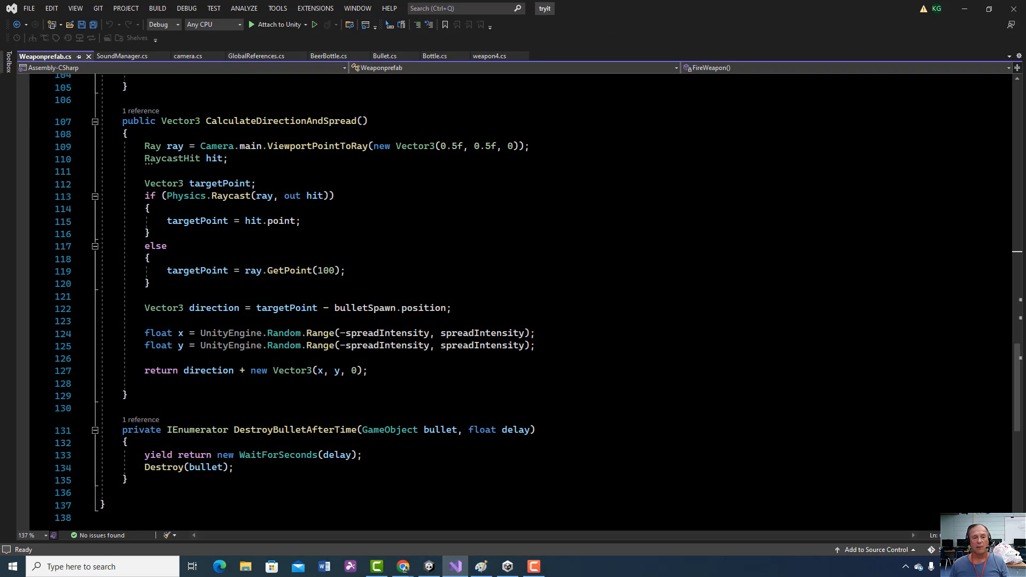
{"action": "scroll", "coordinate": [513, 305], "scroll_direction": "up", "scroll_amount": 12}
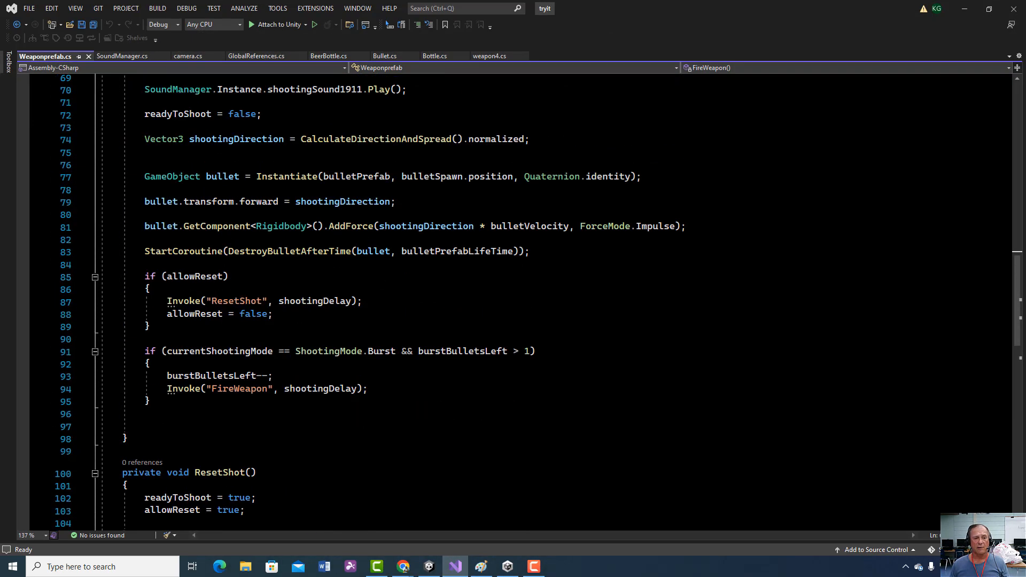
{"action": "scroll", "coordinate": [513, 305], "scroll_direction": "up", "scroll_amount": 19}
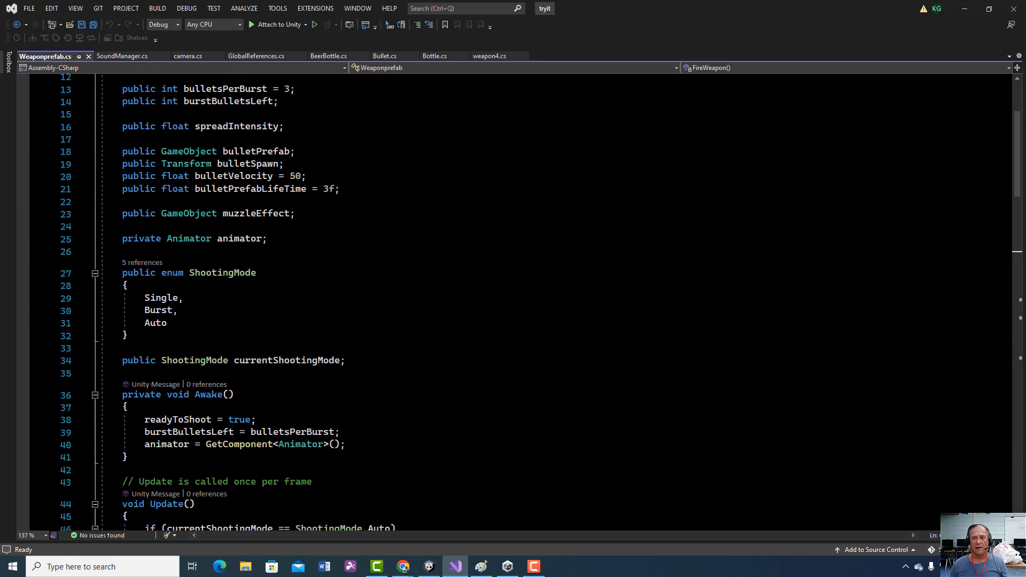
{"action": "scroll", "coordinate": [513, 304], "scroll_direction": "up", "scroll_amount": 4}
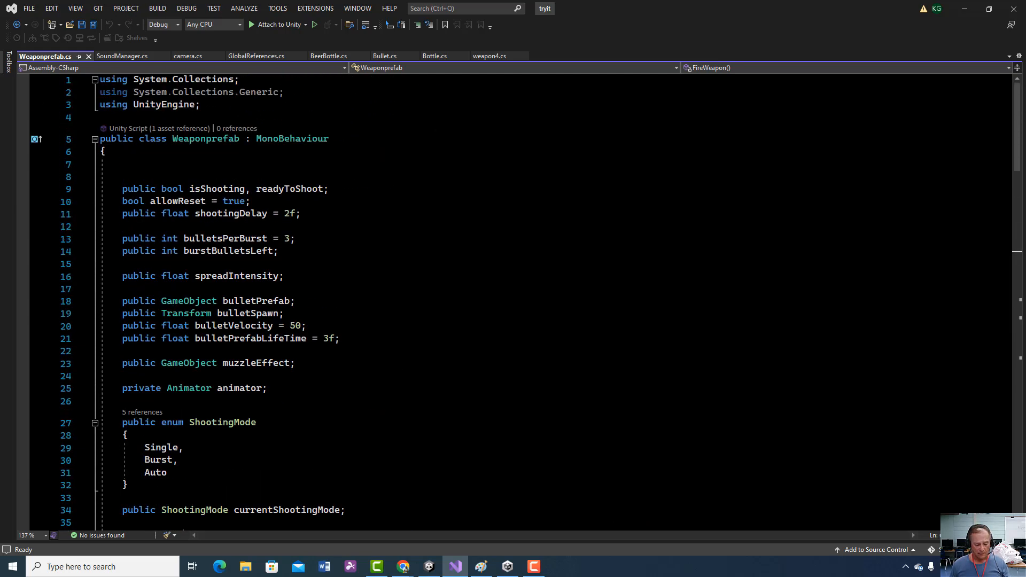
{"action": "scroll", "coordinate": [513, 305], "scroll_direction": "up", "scroll_amount": 3, "text": "ctrl"}
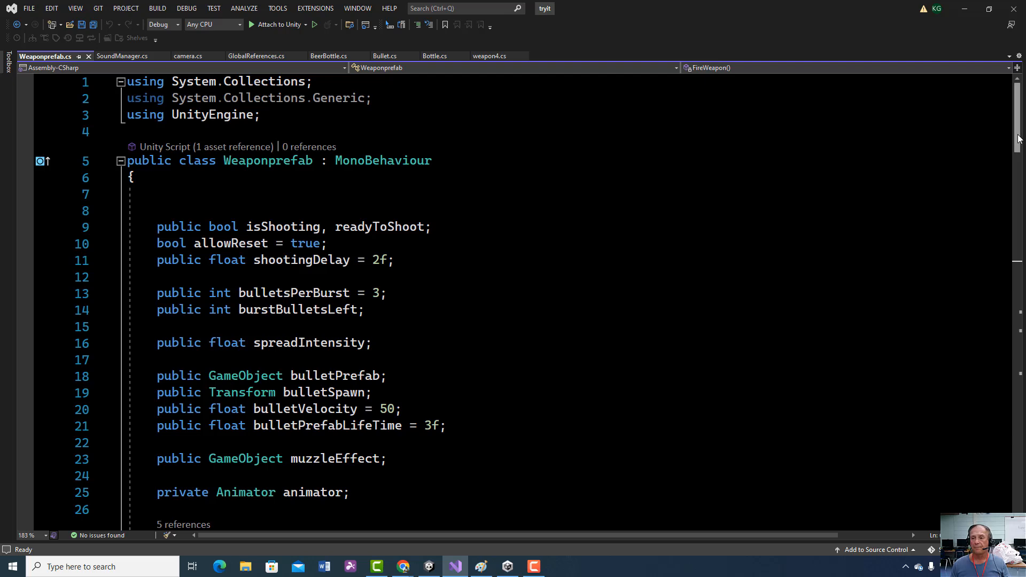
{"action": "left_click_drag", "start_coordinate": [1017, 140], "coordinate": [1017, 183]}
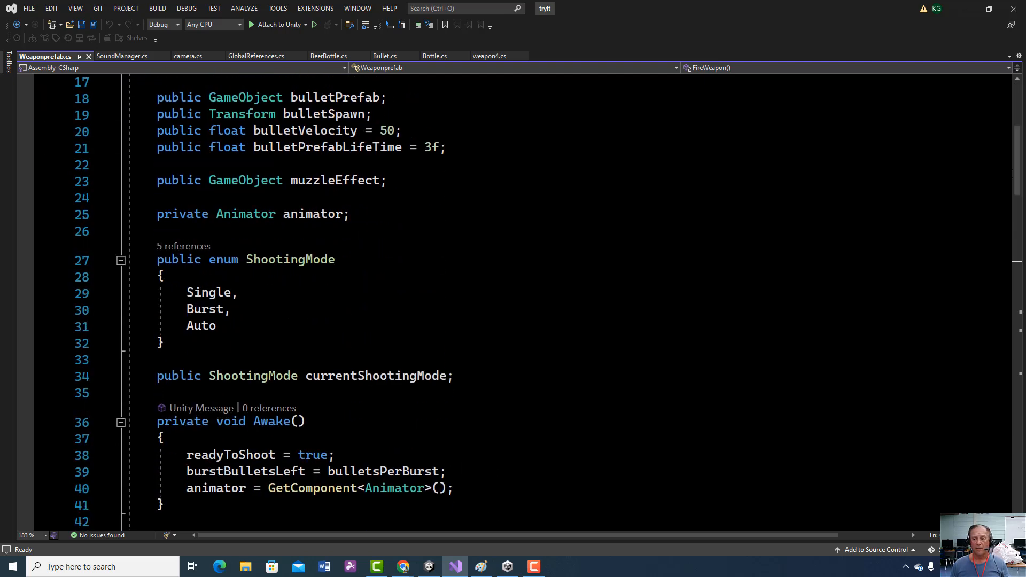
{"action": "scroll", "coordinate": [514, 300], "scroll_direction": "up", "scroll_amount": 5}
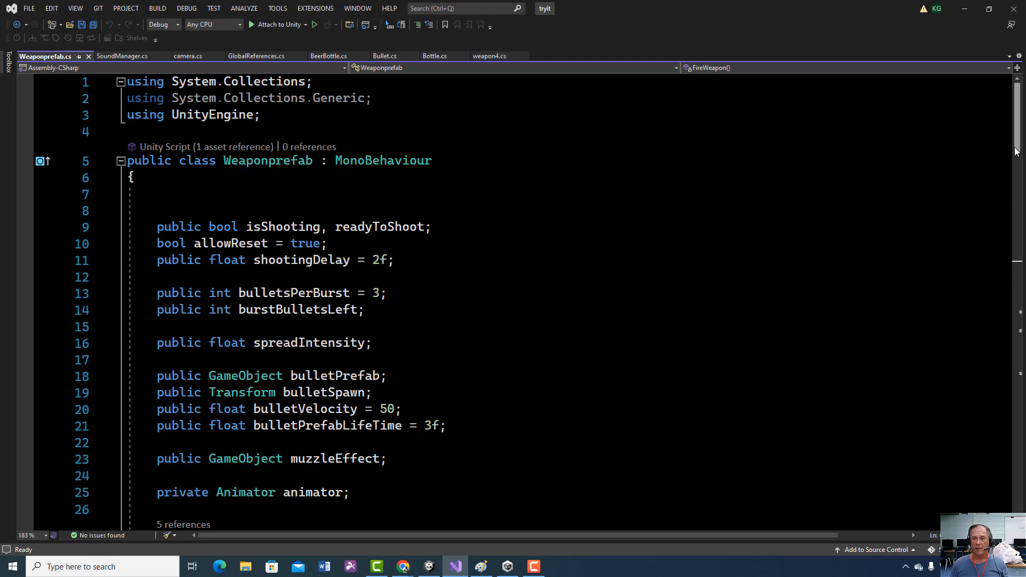
{"action": "scroll", "coordinate": [513, 299], "scroll_direction": "down", "scroll_amount": 4}
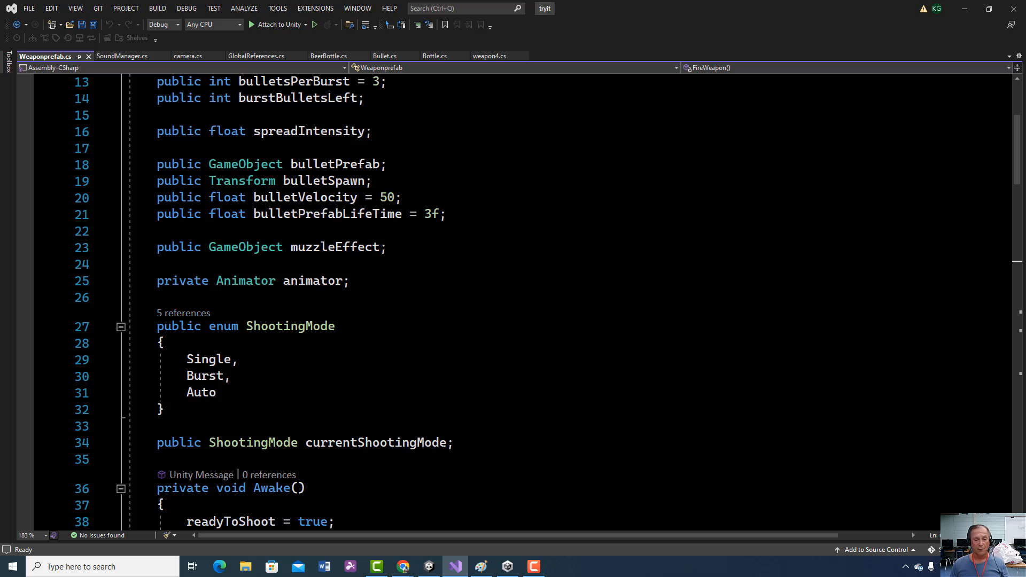
Step: Highlight and review the private Animator animator and public GameObject muzzleEffect declarations in Weaponprefab.cs
{"action": "left_click_drag", "start_coordinate": [351, 282], "coordinate": [142, 282]}
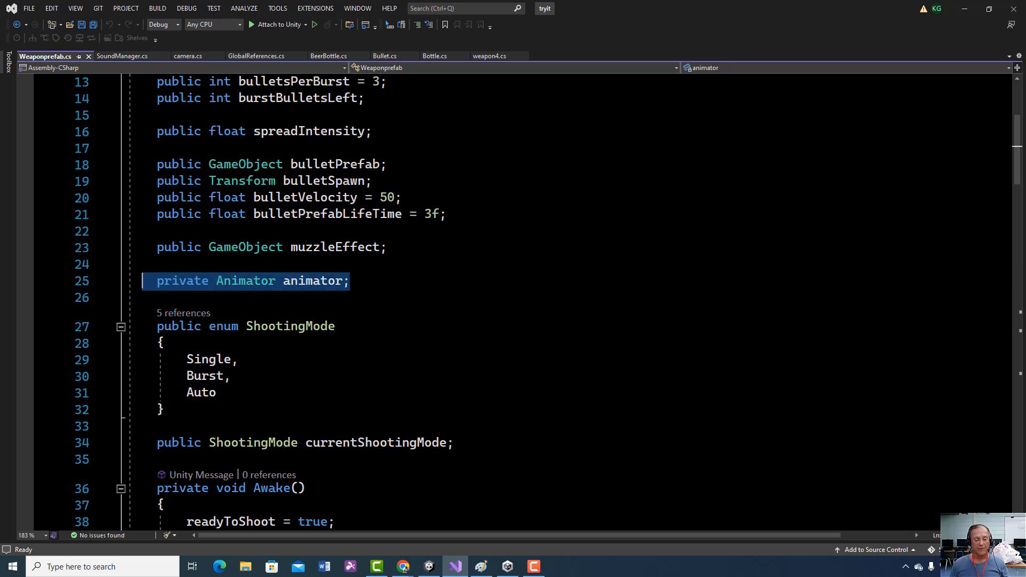
{"action": "scroll", "coordinate": [142, 283], "scroll_direction": "up", "scroll_amount": 2, "text": "ctrl"}
{"action": "left_click", "coordinate": [187, 344]}
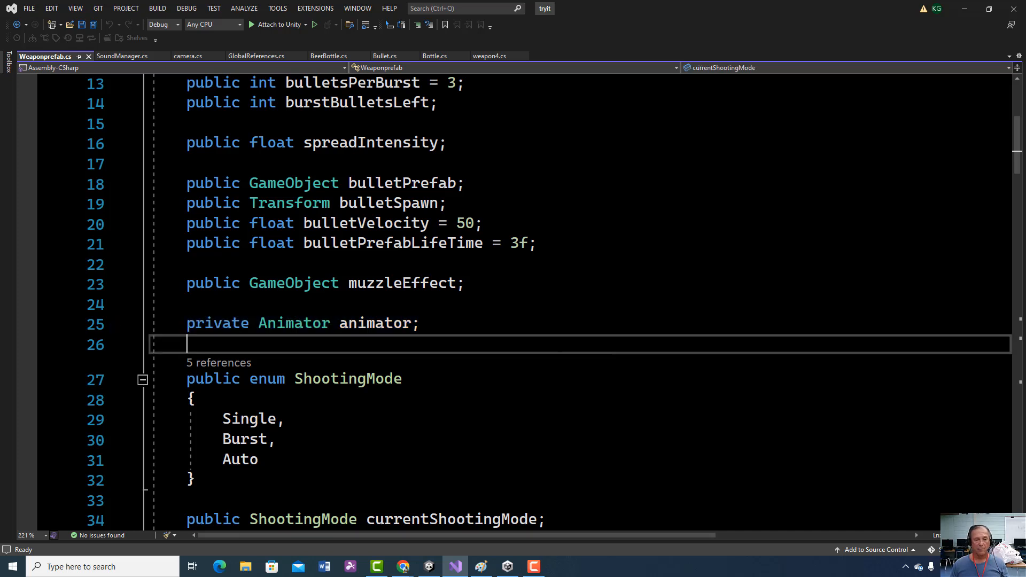
{"action": "left_click_drag", "start_coordinate": [467, 284], "coordinate": [258, 283]}
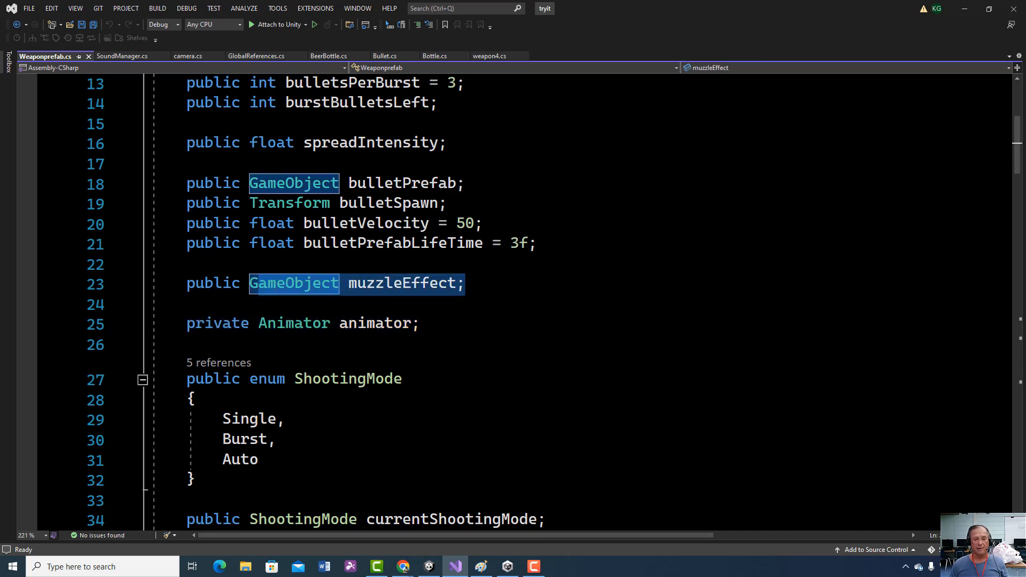
{"action": "left_click", "coordinate": [468, 284]}
{"action": "left_click_drag", "start_coordinate": [466, 284], "coordinate": [173, 289]}
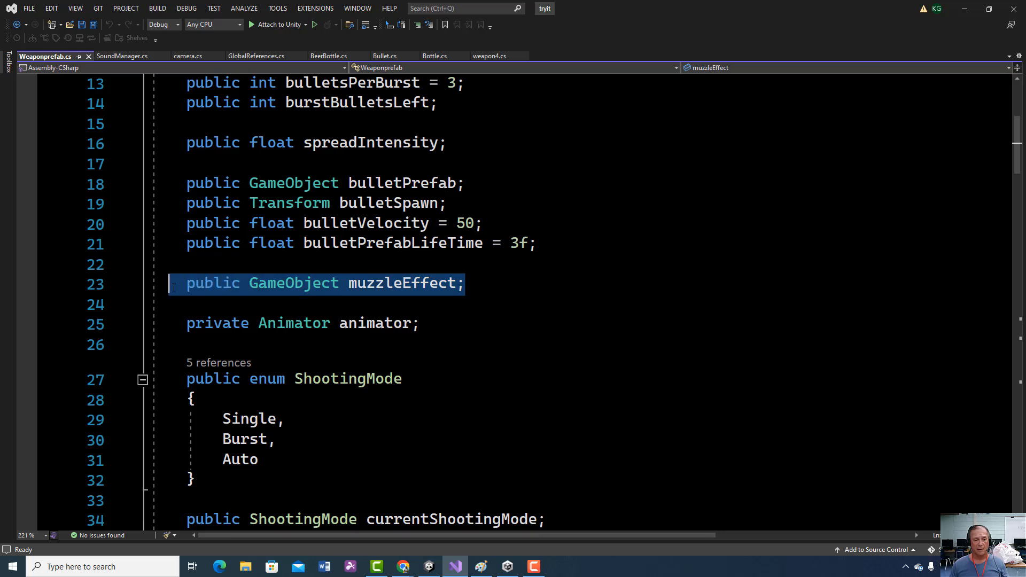
{"action": "left_click", "coordinate": [187, 345]}
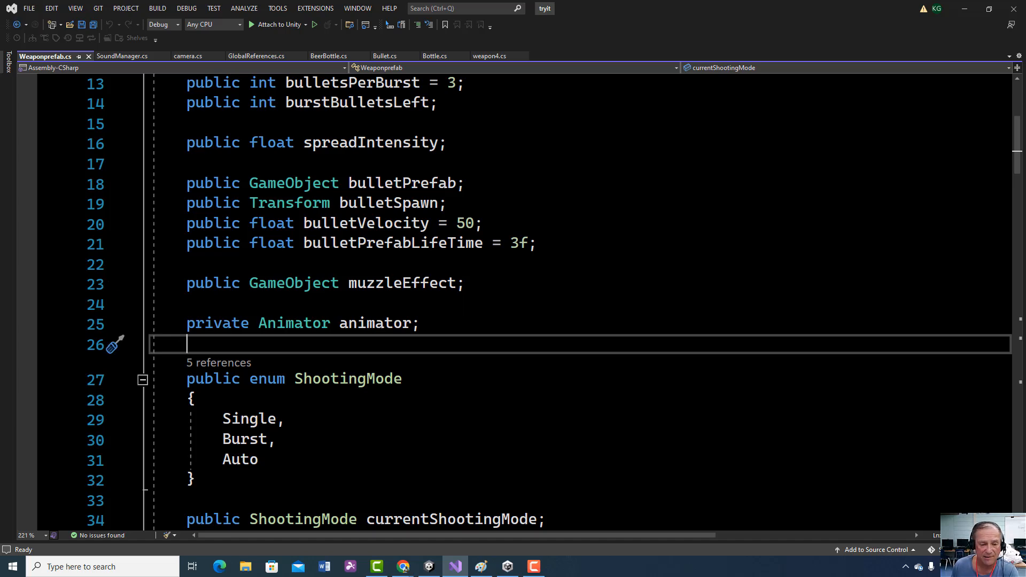
Step: Examine the Awake method, highlighting the line that assigns animator with GetComponent<Animator>()
{"action": "scroll", "coordinate": [524, 299], "scroll_direction": "down", "scroll_amount": 4}
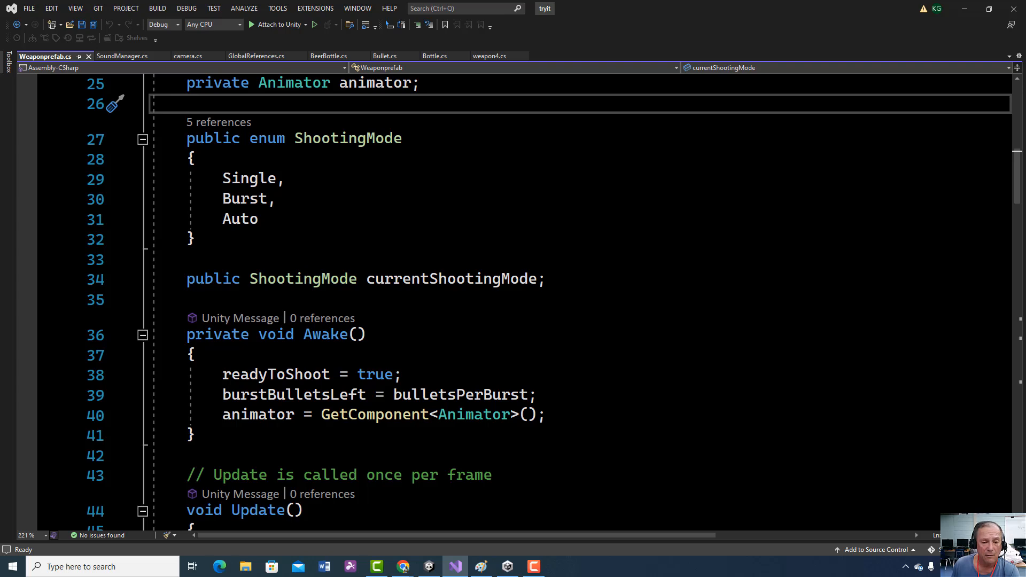
{"action": "scroll", "coordinate": [524, 300], "scroll_direction": "down", "scroll_amount": 1}
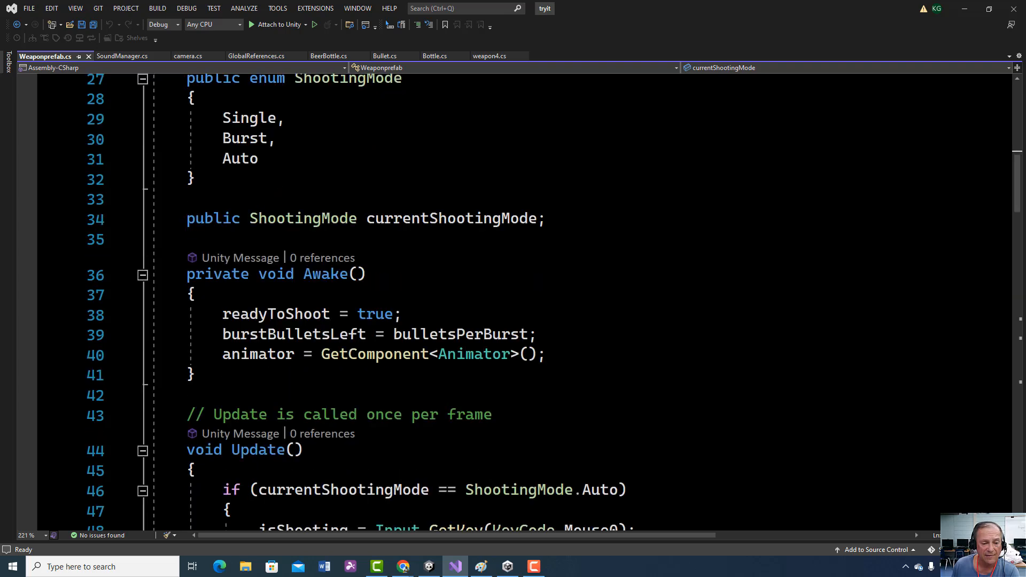
{"action": "scroll", "coordinate": [524, 299], "scroll_direction": "down", "scroll_amount": 1}
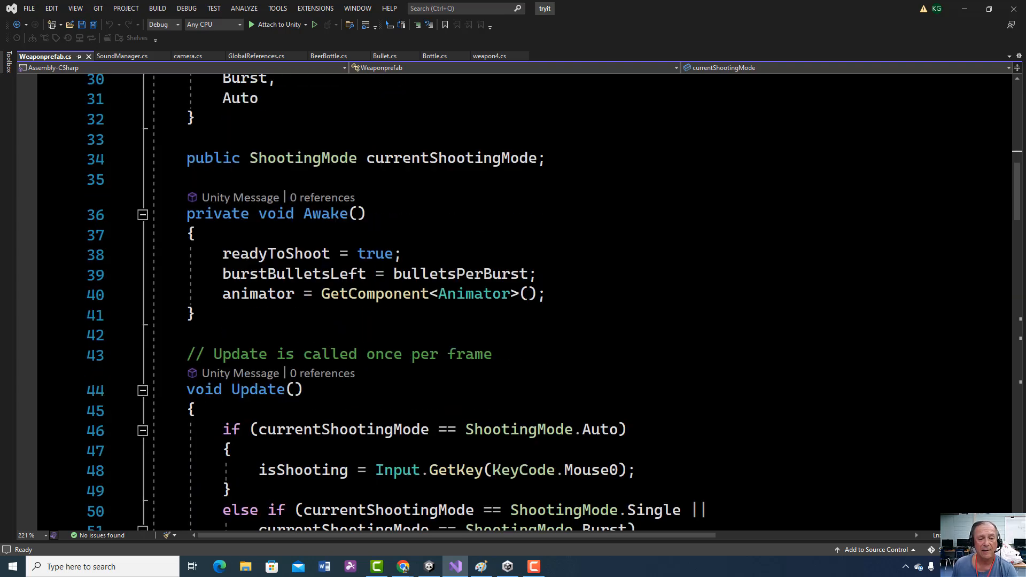
{"action": "left_click_drag", "start_coordinate": [546, 294], "coordinate": [222, 294]}
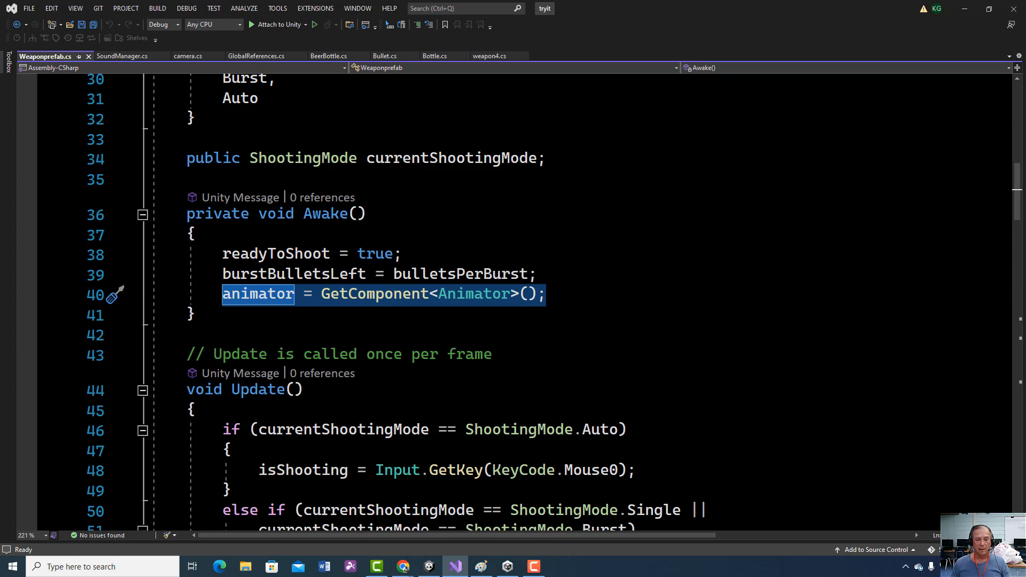
{"action": "scroll", "coordinate": [374, 294], "scroll_direction": "up", "scroll_amount": 1, "text": "ctrl"}
{"action": "left_click", "coordinate": [204, 362]}
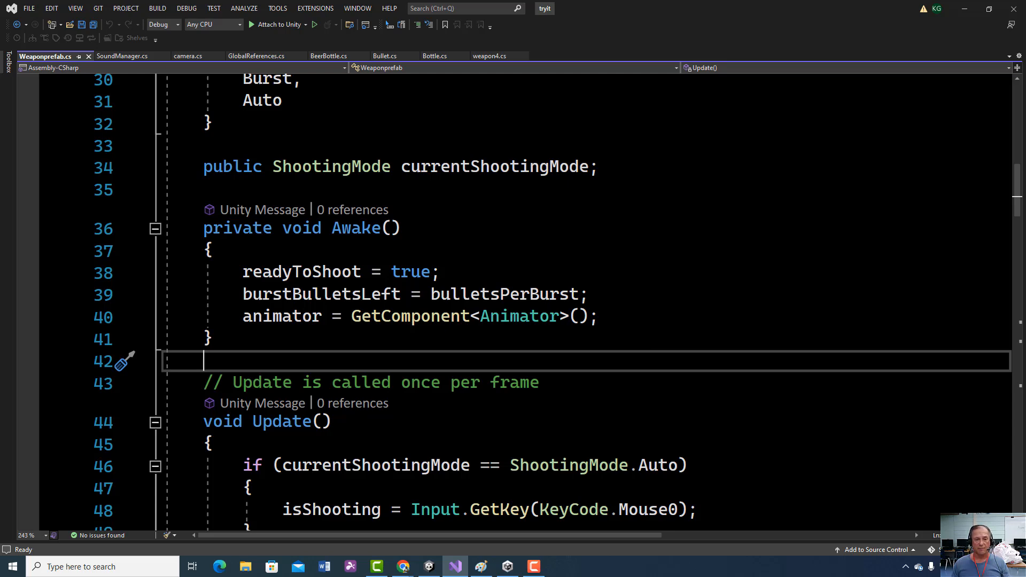
Step: Compare the Animator field declaration with its GetComponent<Animator>() assignment in the Awake method
{"action": "scroll", "coordinate": [524, 300], "scroll_direction": "up", "scroll_amount": 5}
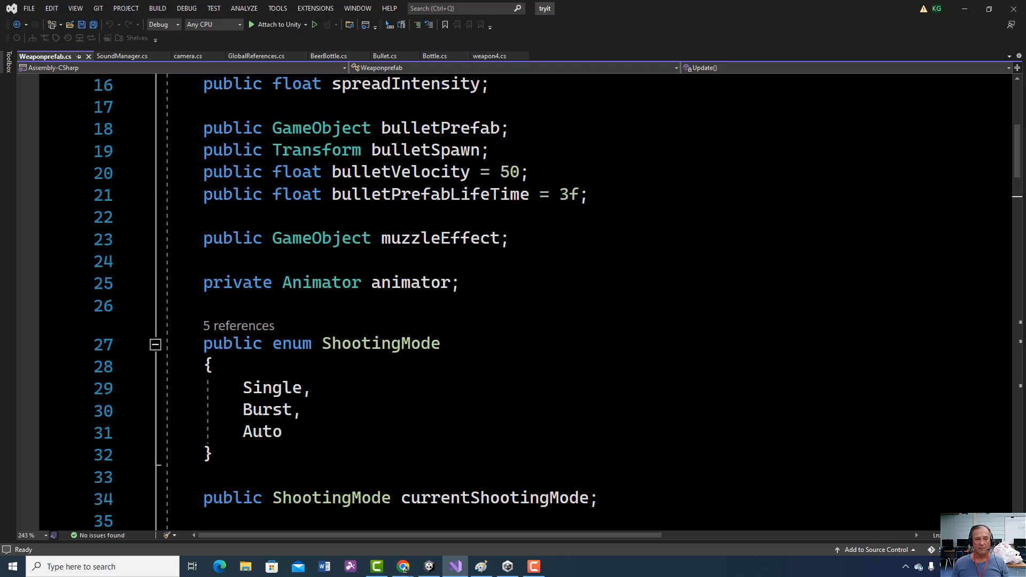
{"action": "left_click_drag", "start_coordinate": [461, 283], "coordinate": [282, 282]}
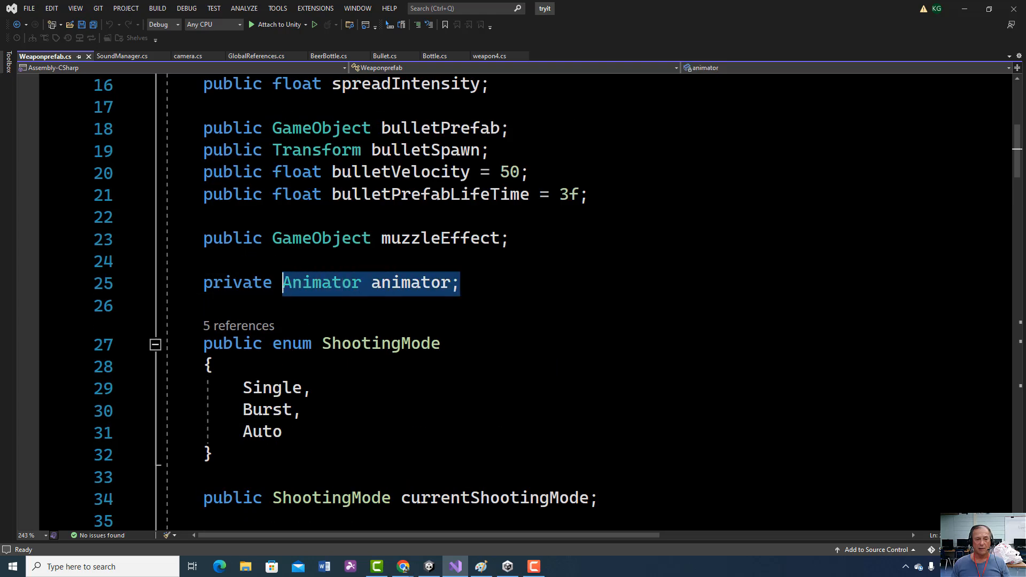
{"action": "scroll", "coordinate": [282, 282], "scroll_direction": "down", "scroll_amount": 3}
{"action": "scroll", "coordinate": [505, 313], "scroll_direction": "down", "scroll_amount": 2}
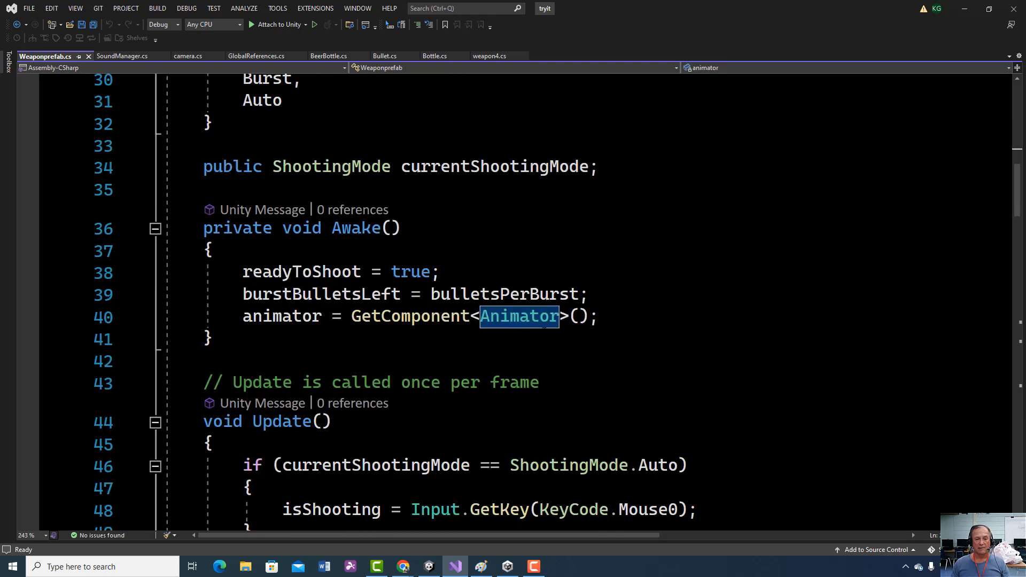
{"action": "left_click_drag", "start_coordinate": [598, 316], "coordinate": [243, 316]}
{"action": "left_click", "coordinate": [606, 317]}
Step: Review the Update method and highlight the animator.SetTrigger("RECOIL") call in FireWeapon
{"action": "scroll", "coordinate": [606, 317], "scroll_direction": "down", "scroll_amount": 2}
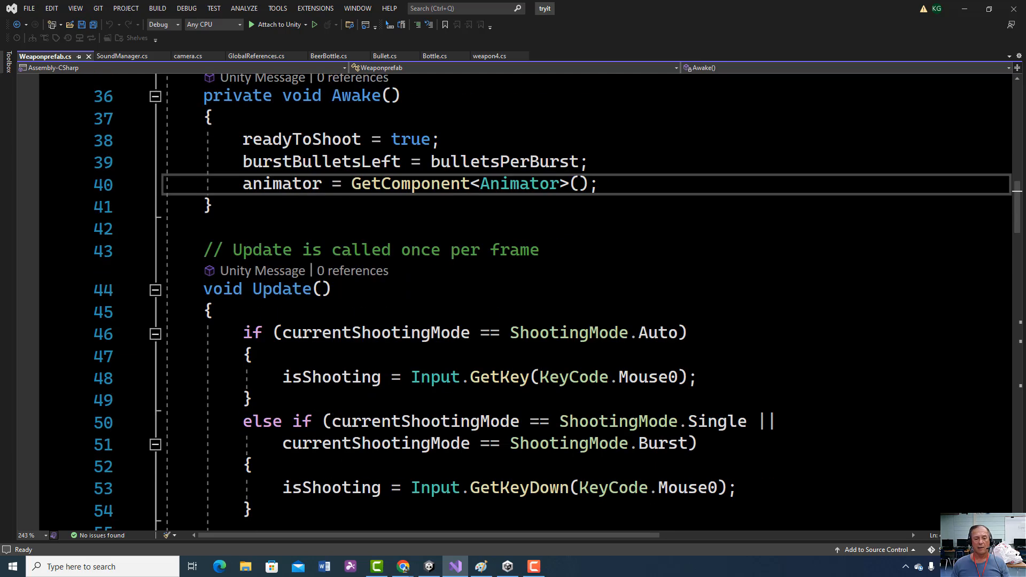
{"action": "scroll", "coordinate": [513, 299], "scroll_direction": "down", "scroll_amount": 2}
{"action": "scroll", "coordinate": [514, 299], "scroll_direction": "down", "scroll_amount": 3}
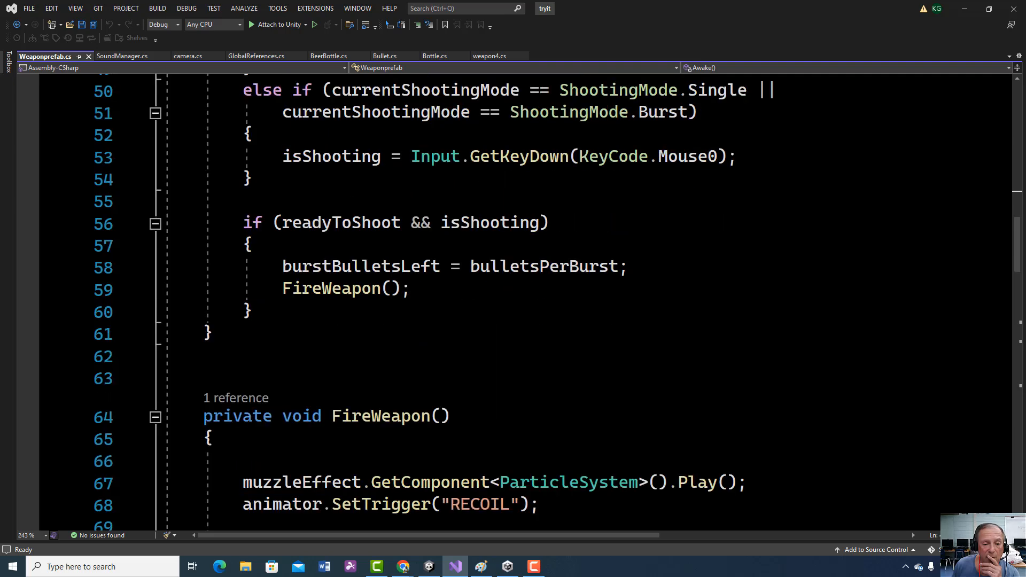
{"action": "scroll", "coordinate": [513, 300], "scroll_direction": "down", "scroll_amount": 3}
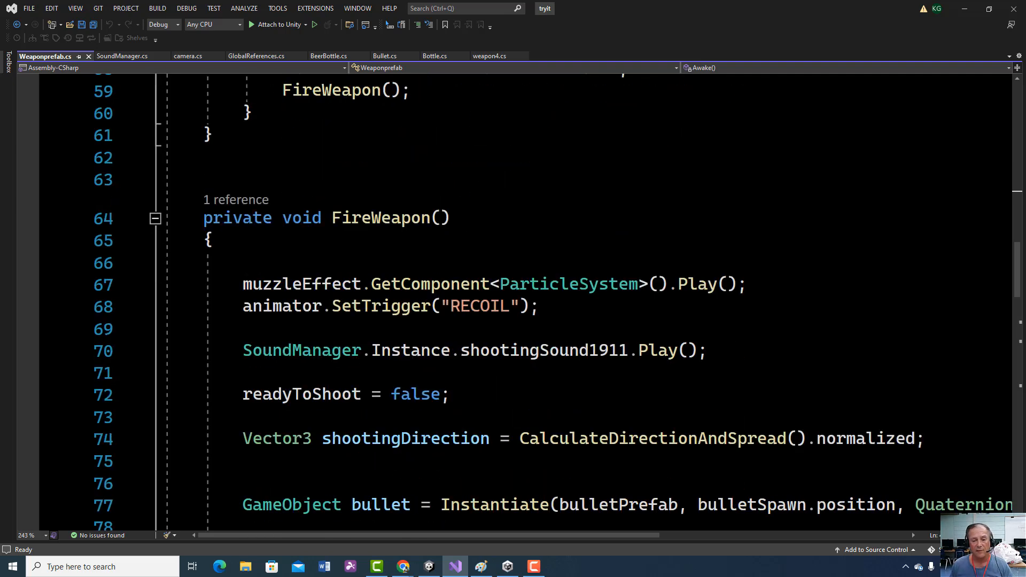
{"action": "left_click_drag", "start_coordinate": [539, 307], "coordinate": [245, 309]}
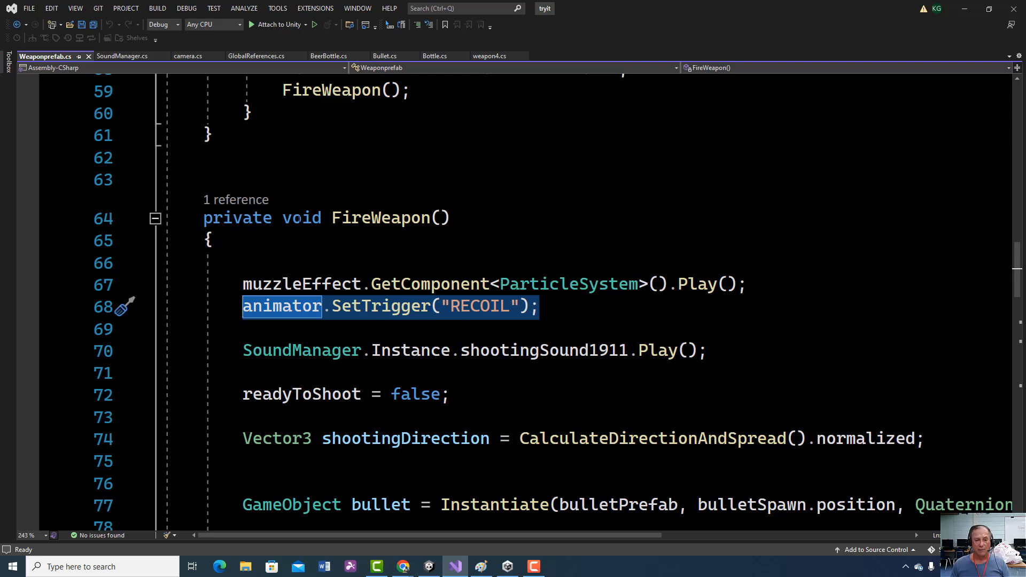
{"action": "scroll", "coordinate": [797, 348], "scroll_direction": "up", "scroll_amount": 1, "text": "ctrl"}
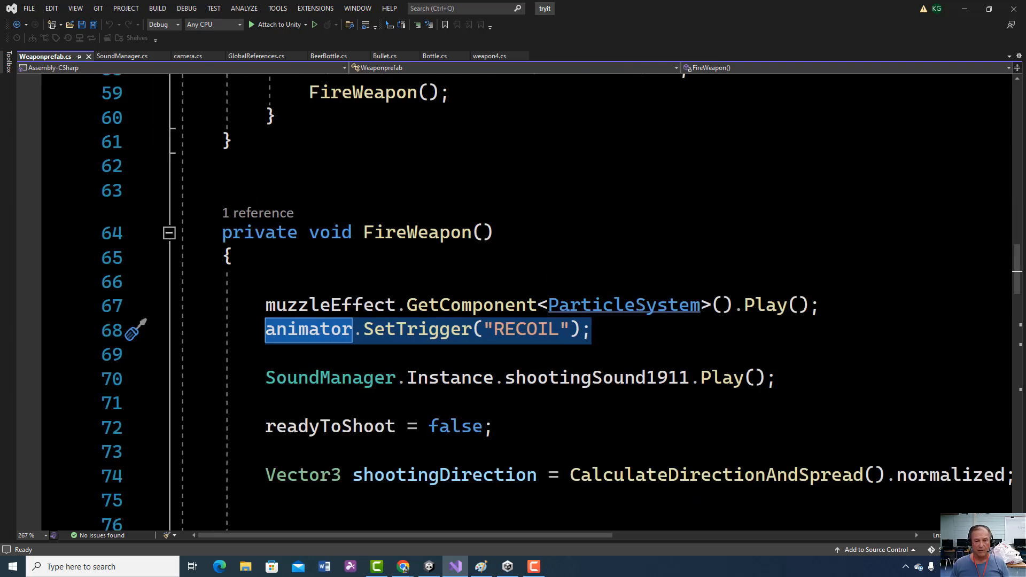
{"action": "left_click", "coordinate": [798, 348]}
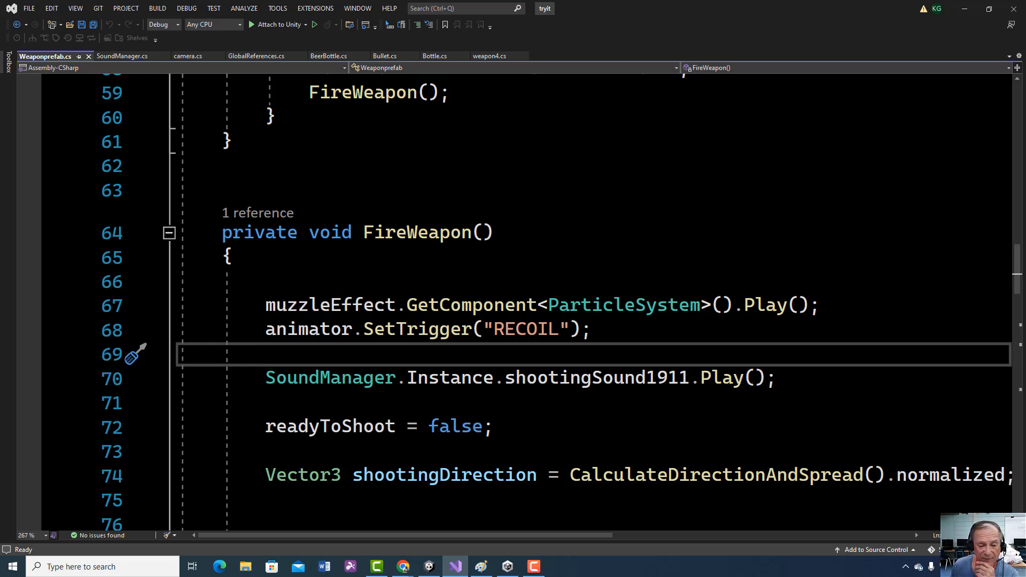
Step: Read through the rest of Weaponprefab.cs, from the remainder of FireWeapon to the DestroyBulletAfterTime coroutine
{"action": "scroll", "coordinate": [513, 300], "scroll_direction": "down", "scroll_amount": 1}
{"action": "scroll", "coordinate": [513, 300], "scroll_direction": "down", "scroll_amount": 5}
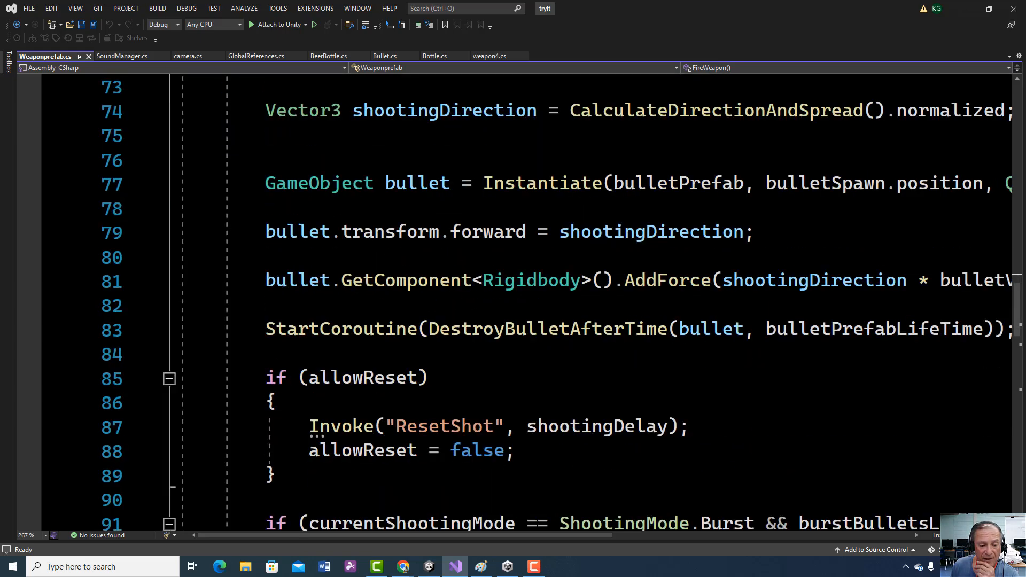
{"action": "scroll", "coordinate": [514, 300], "scroll_direction": "down", "scroll_amount": 3}
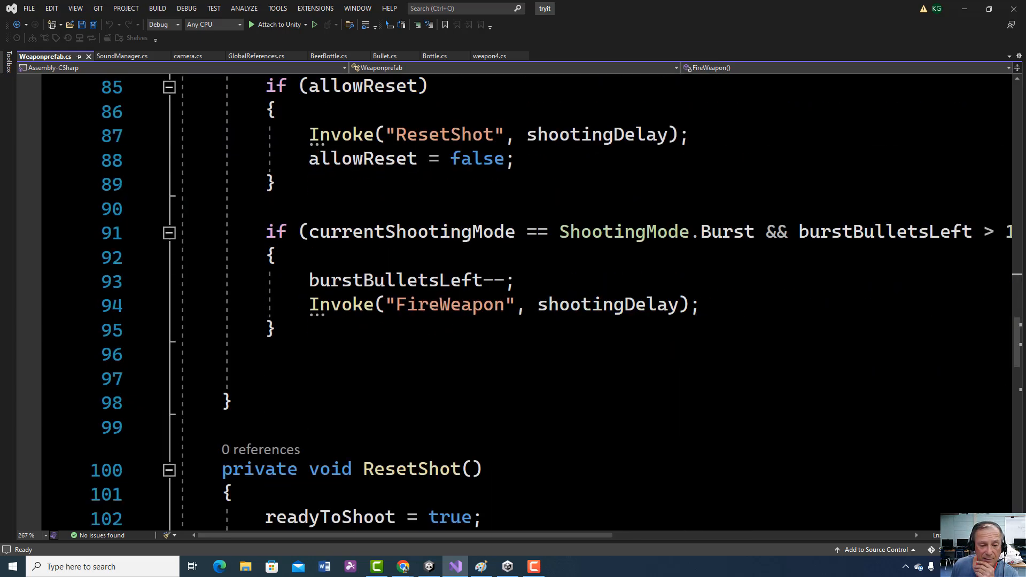
{"action": "scroll", "coordinate": [513, 300], "scroll_direction": "down", "scroll_amount": 6}
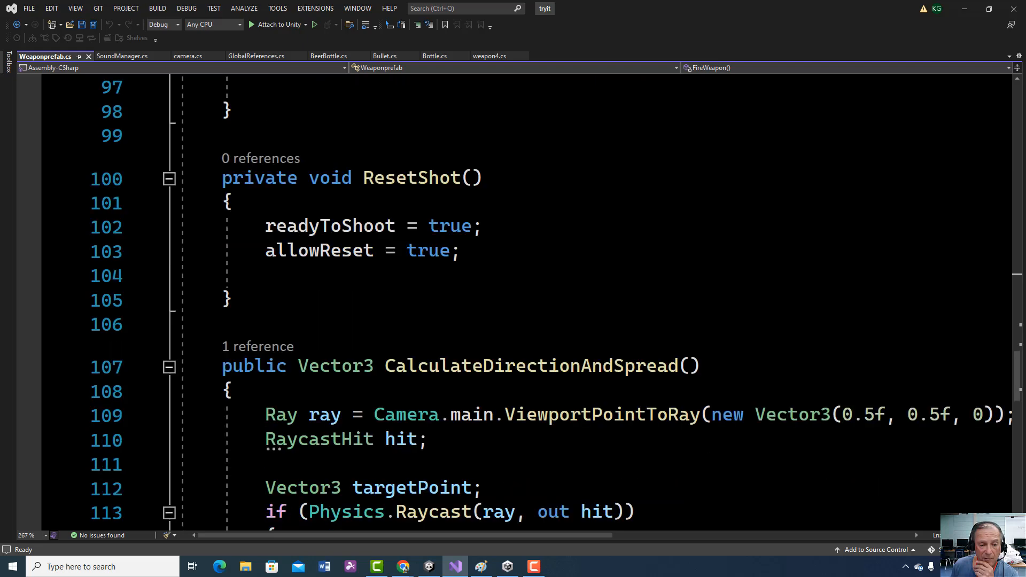
{"action": "scroll", "coordinate": [513, 299], "scroll_direction": "down", "scroll_amount": 7}
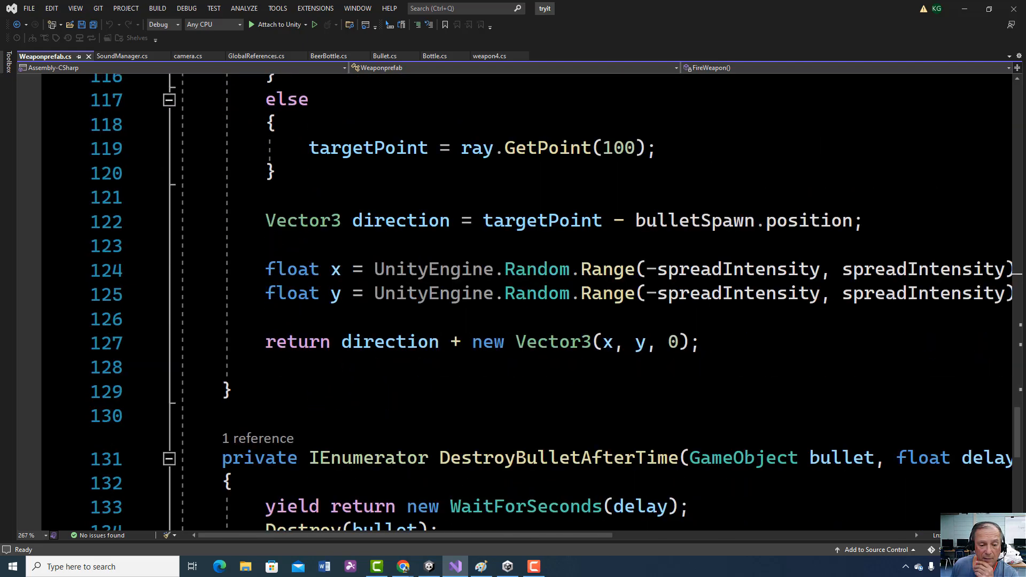
{"action": "scroll", "coordinate": [513, 299], "scroll_direction": "down", "scroll_amount": 2}
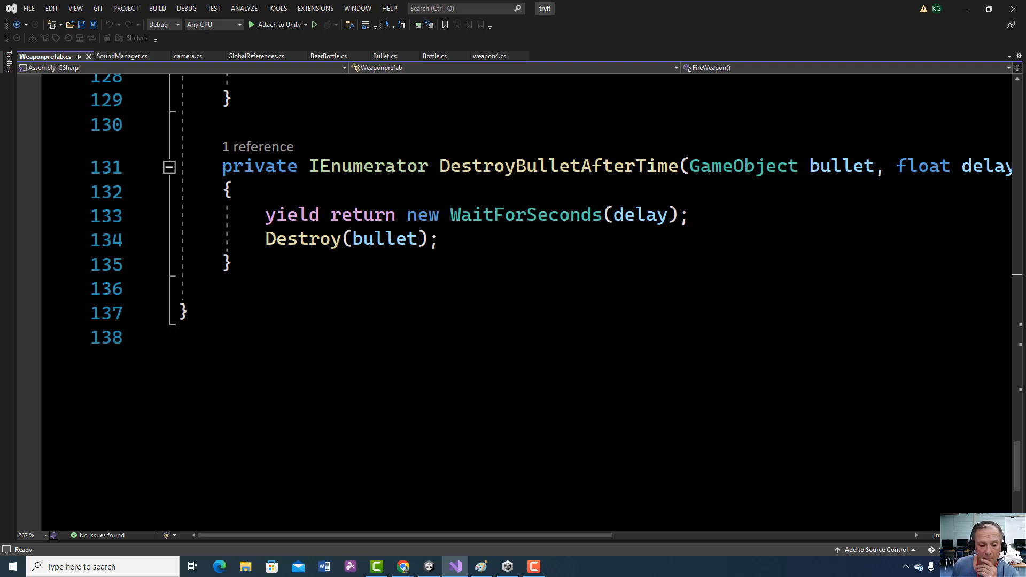
Step: Switch to Unity and inspect the Animator's idle-to-recoil transition, the available parameter types and the RECOIL condition's choices
{"action": "left_click", "coordinate": [429, 567]}
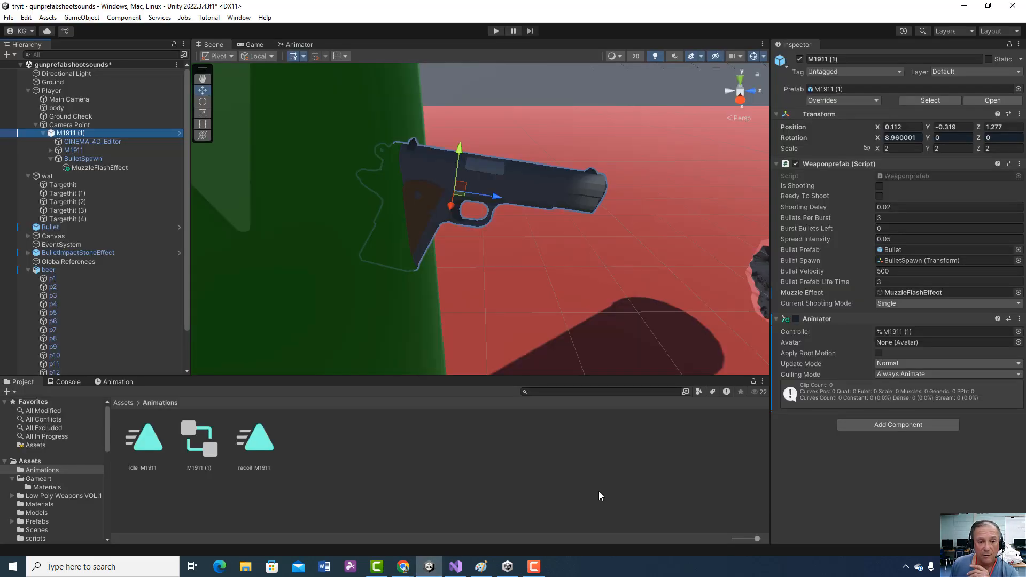
{"action": "left_click", "coordinate": [299, 45]}
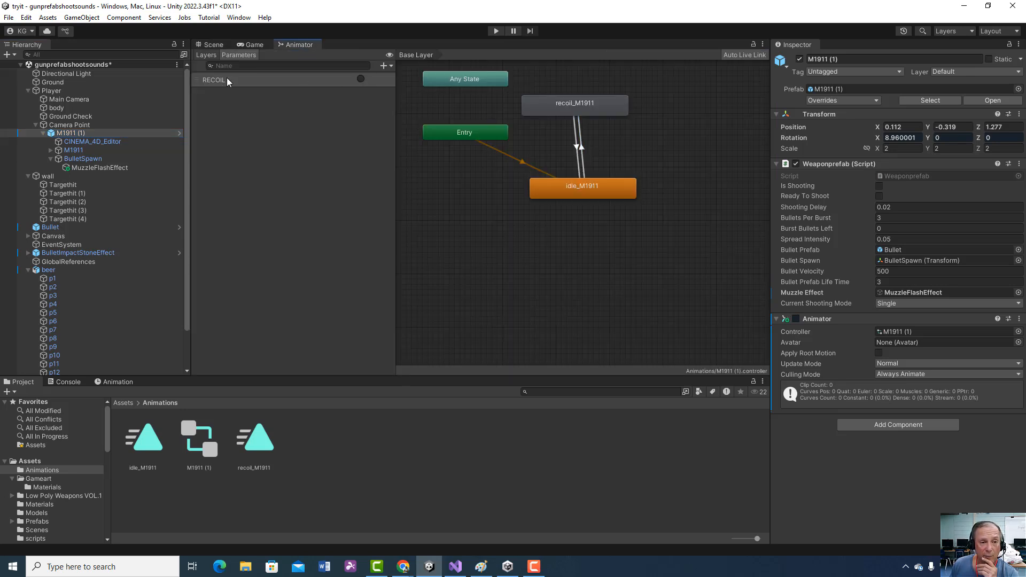
{"action": "left_click", "coordinate": [580, 141]}
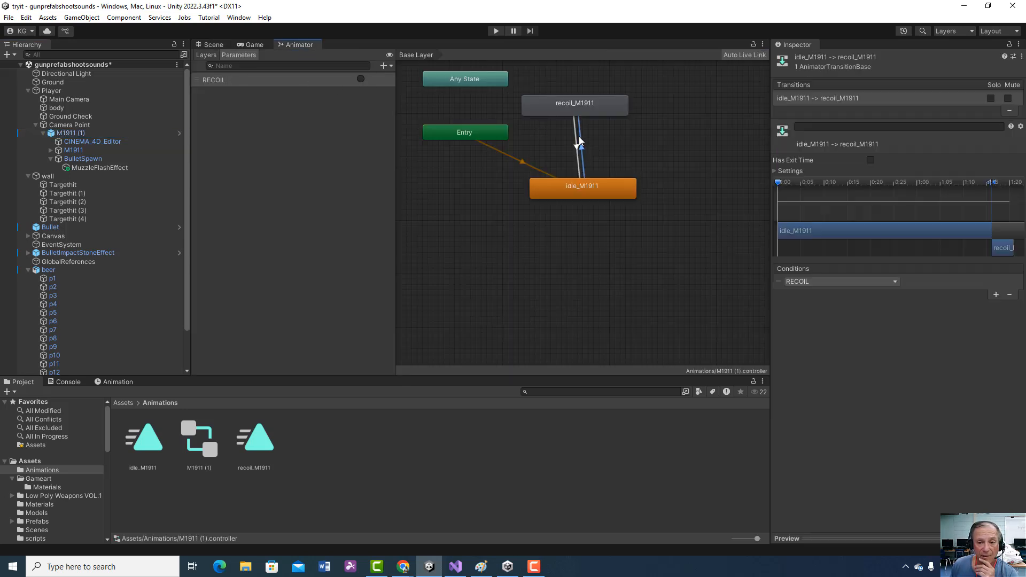
{"action": "left_click", "coordinate": [384, 65]}
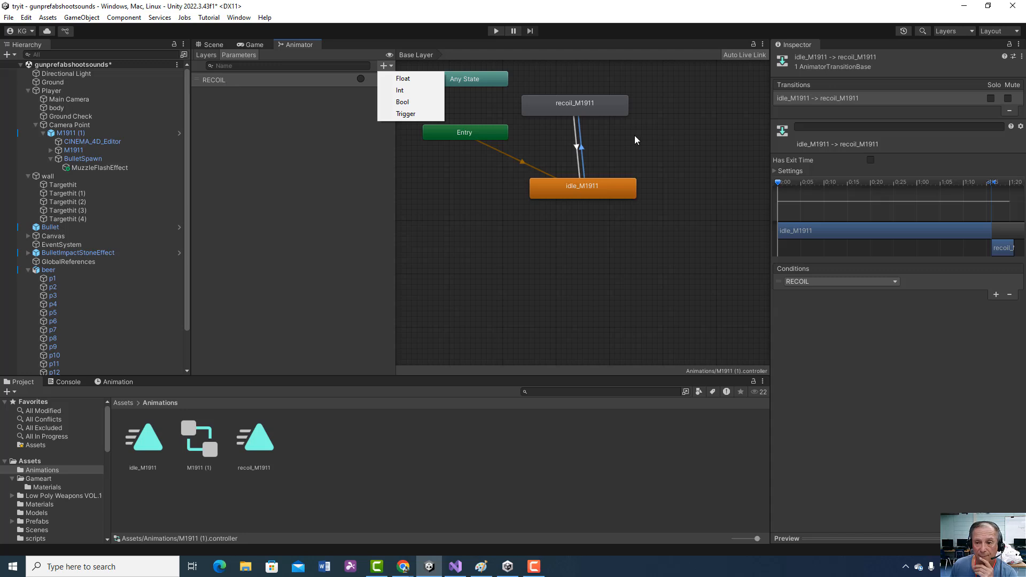
{"action": "left_click", "coordinate": [864, 282]}
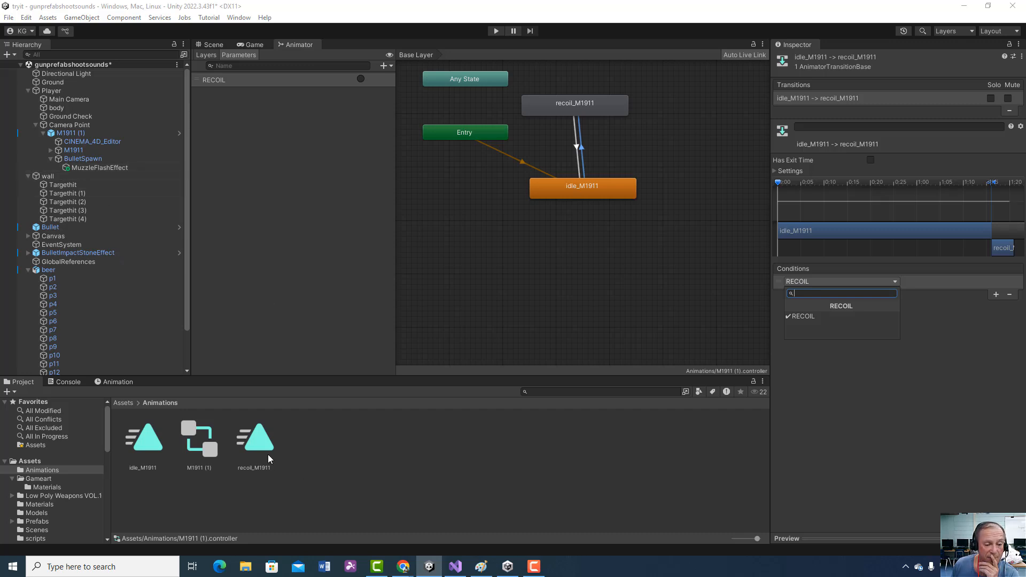
Step: Inspect the recoil_M1911 clip in the Animations folder and the components of the M1911 (1) pistol
{"action": "left_click", "coordinate": [59, 471]}
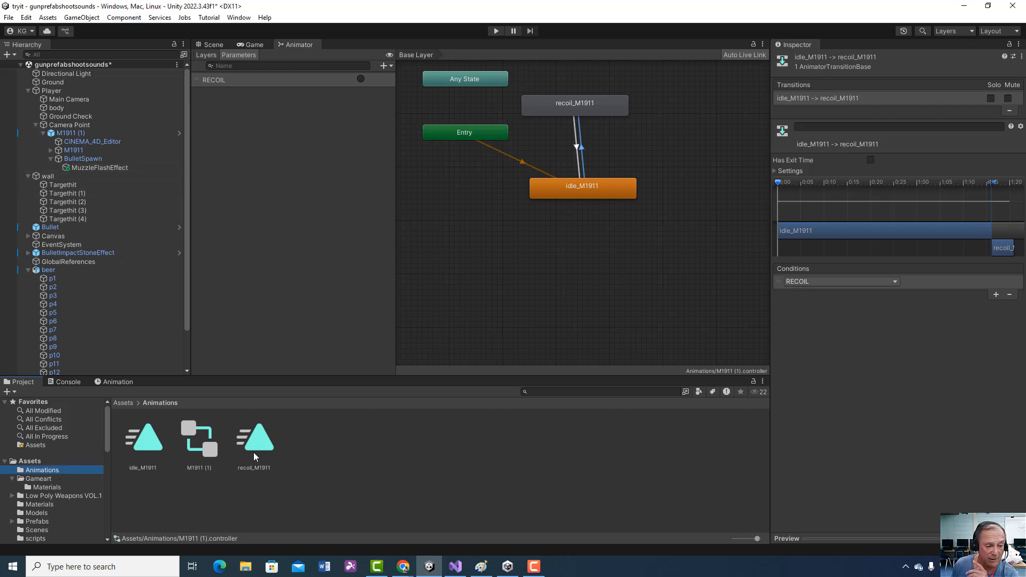
{"action": "left_click", "coordinate": [262, 452]}
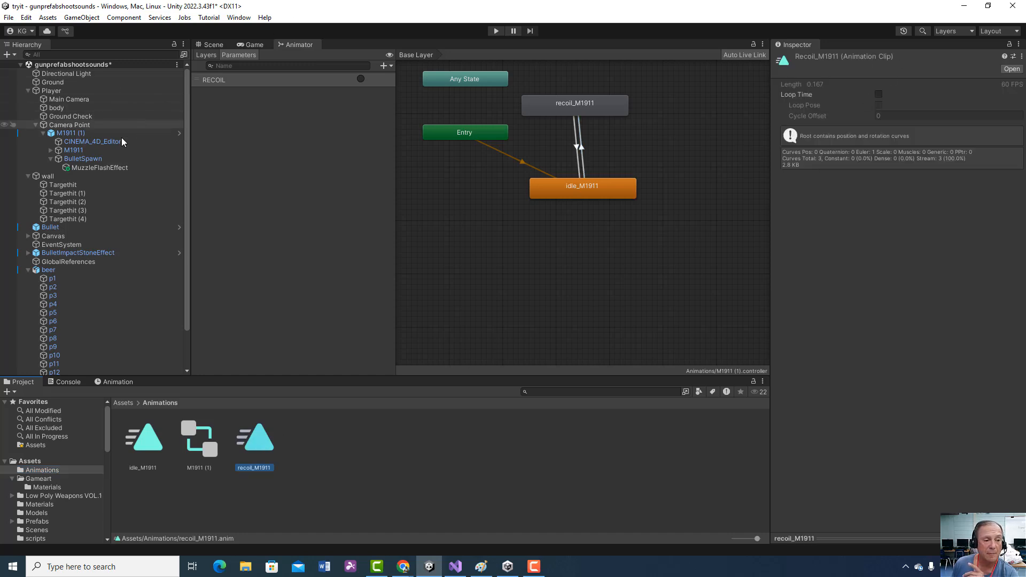
{"action": "left_click", "coordinate": [69, 133]}
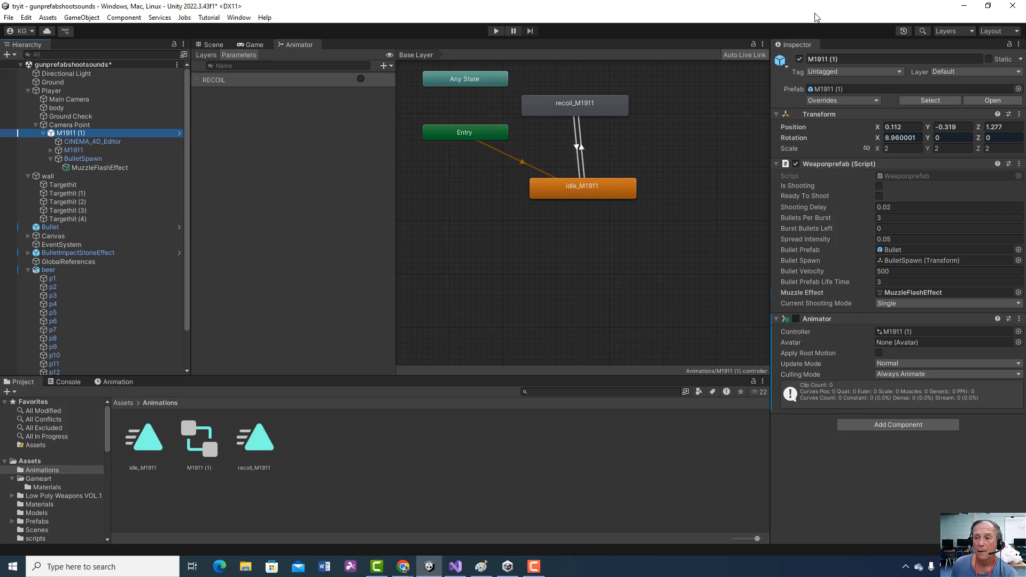
Step: Test the pistol's recoil in play mode by firing at the wall targets and beer bottles, and stop the game
{"action": "left_click", "coordinate": [497, 30]}
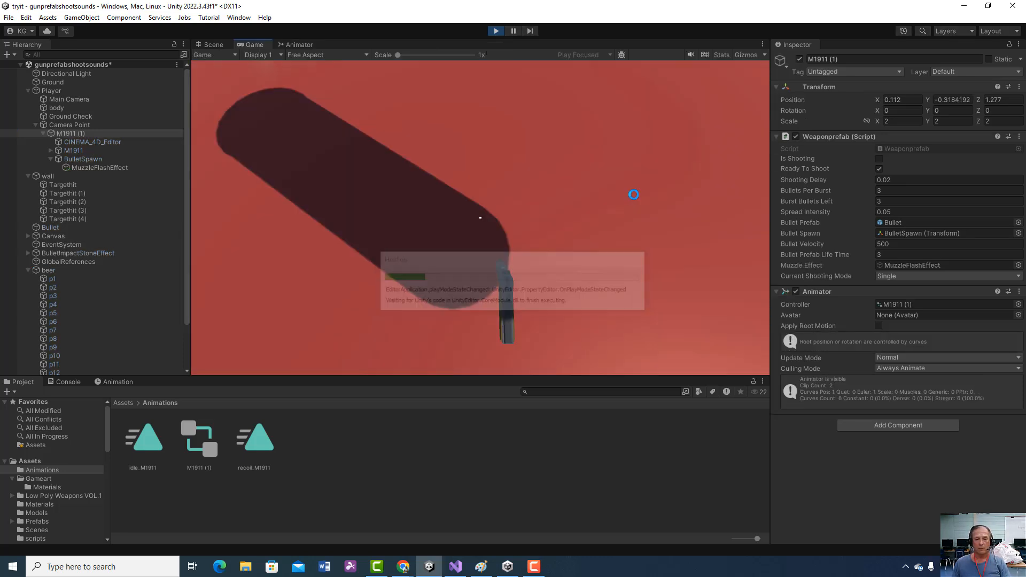
{"action": "left_click", "coordinate": [557, 83]}
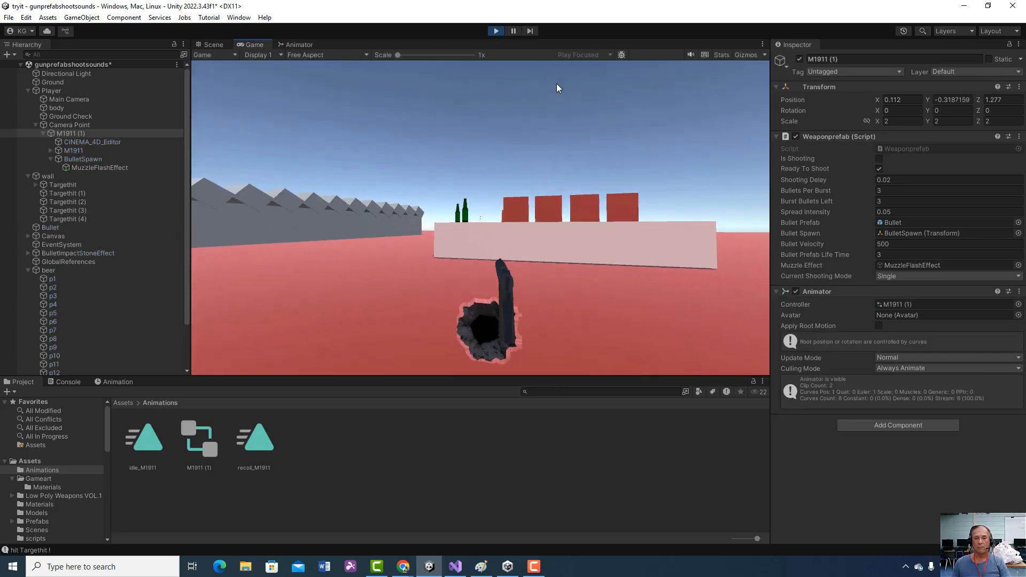
{"action": "left_click", "coordinate": [566, 83]}
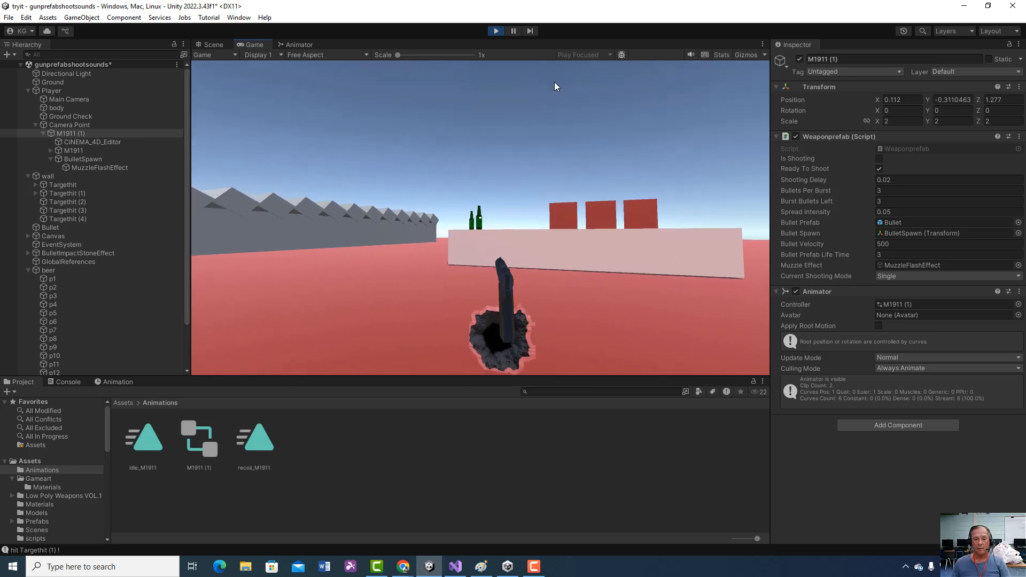
{"action": "left_click", "coordinate": [554, 82]}
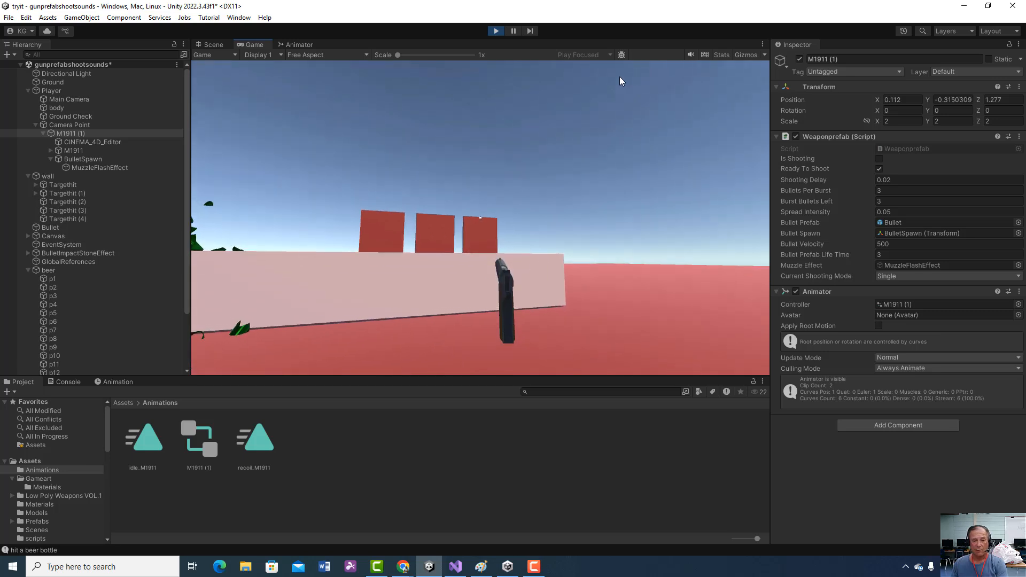
{"action": "left_click", "coordinate": [619, 79]}
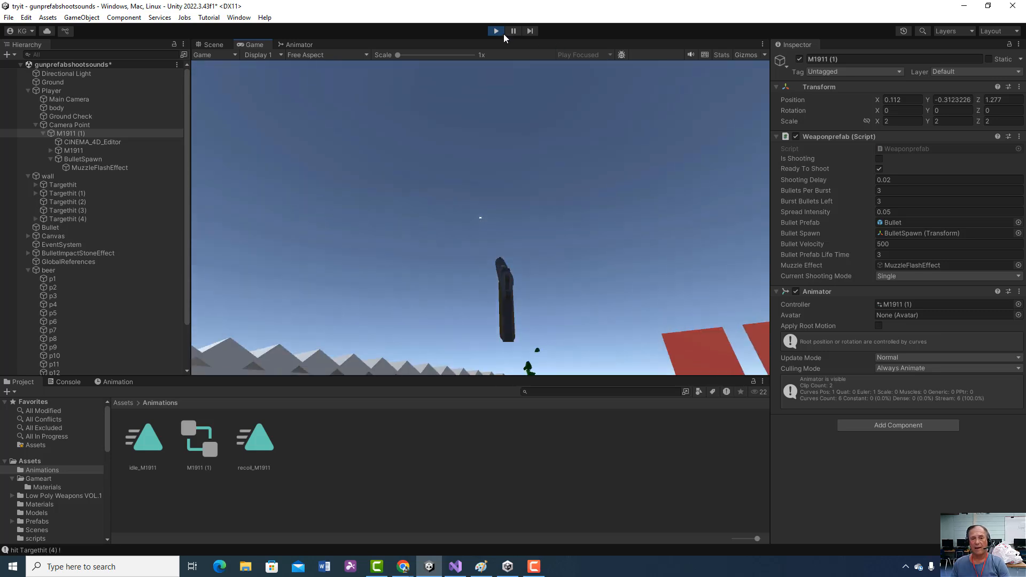
{"action": "left_click", "coordinate": [501, 33]}
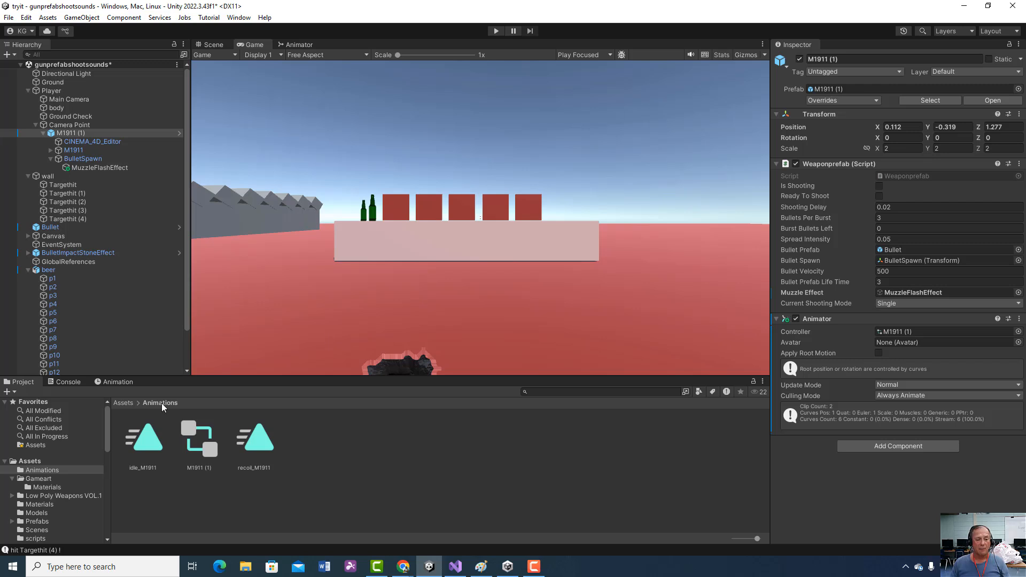
Step: Show the idle_M1911 clip's timeline and the list of the pistol's clips, and look at the available animation windows
{"action": "left_click", "coordinate": [130, 382]}
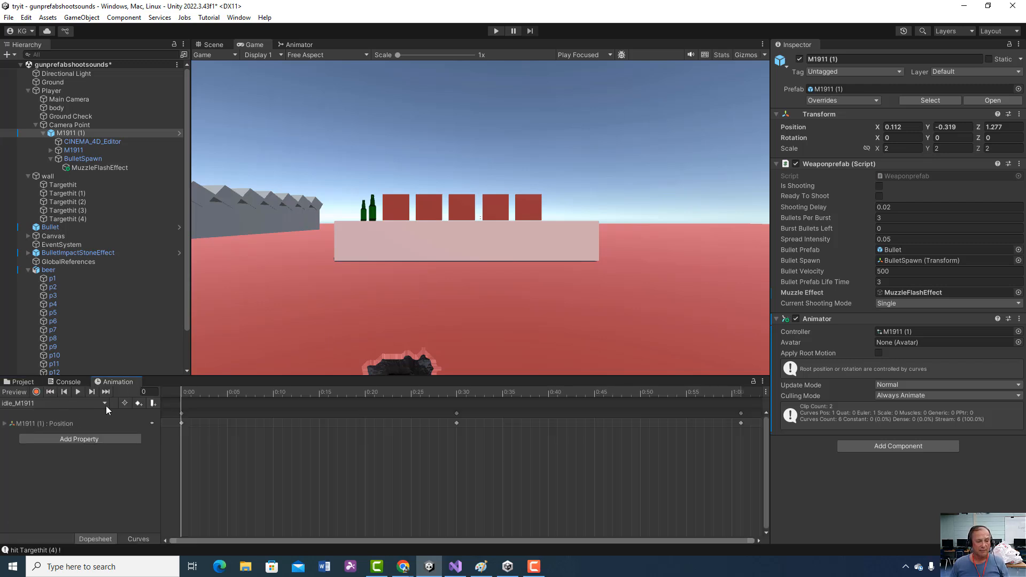
{"action": "left_click", "coordinate": [102, 404]}
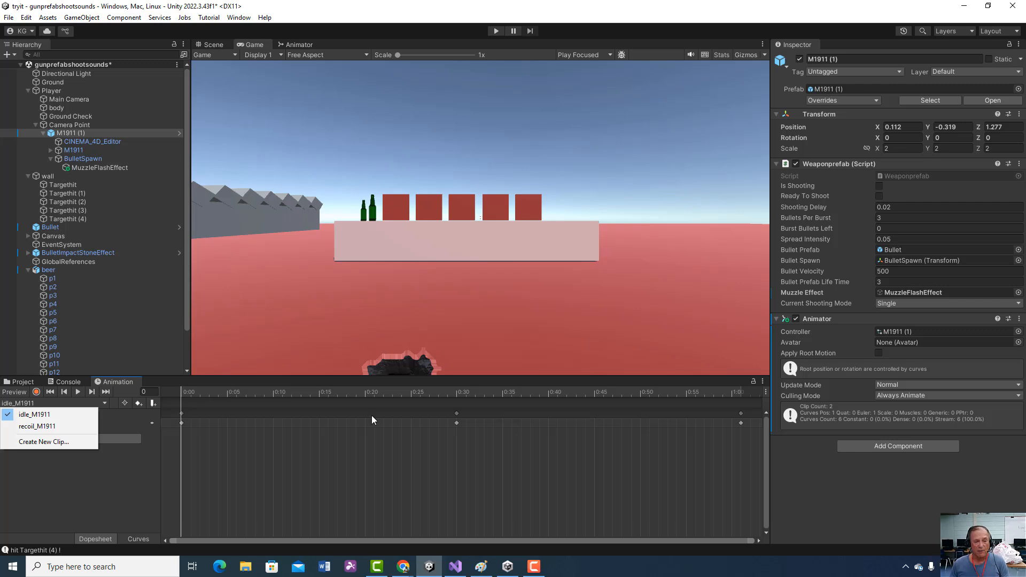
{"action": "left_click", "coordinate": [239, 17]}
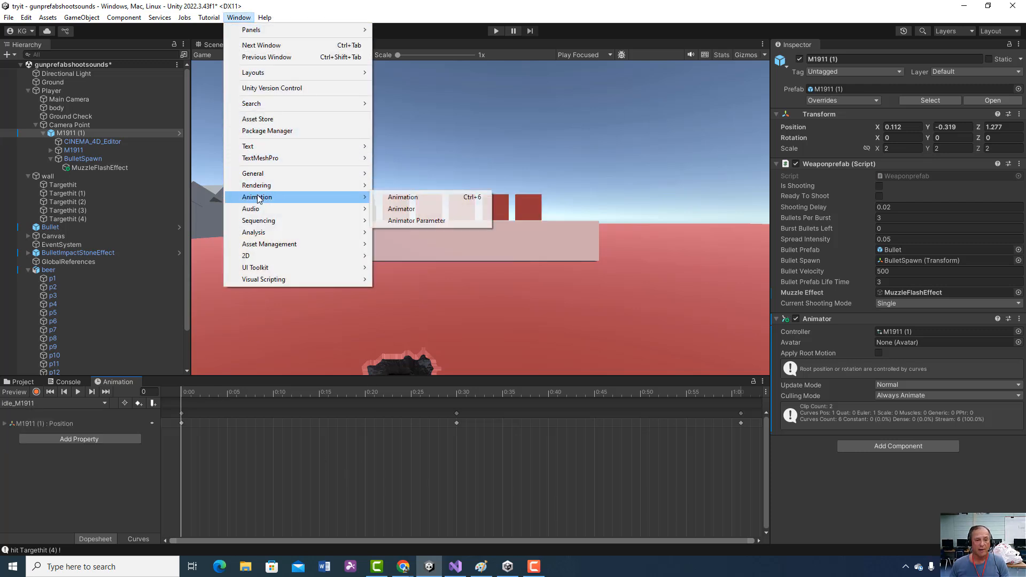
{"action": "left_click", "coordinate": [126, 311]}
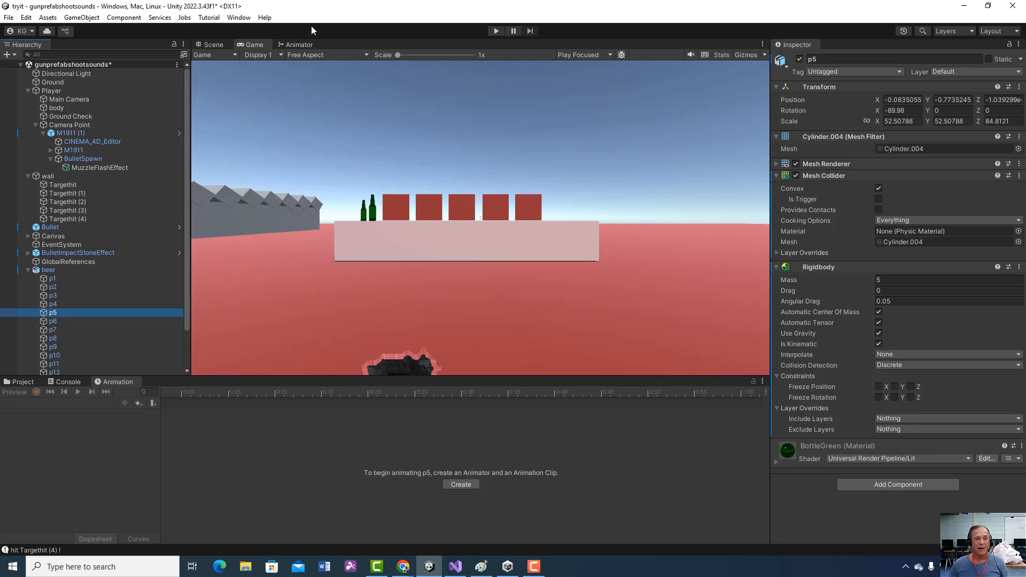
Step: Open the Animator window to view the state graph with idle_M1911, recoil_M1911 and the RECOIL parameter
{"action": "left_click", "coordinate": [239, 17]}
{"action": "mouse_move", "coordinate": [270, 199]}
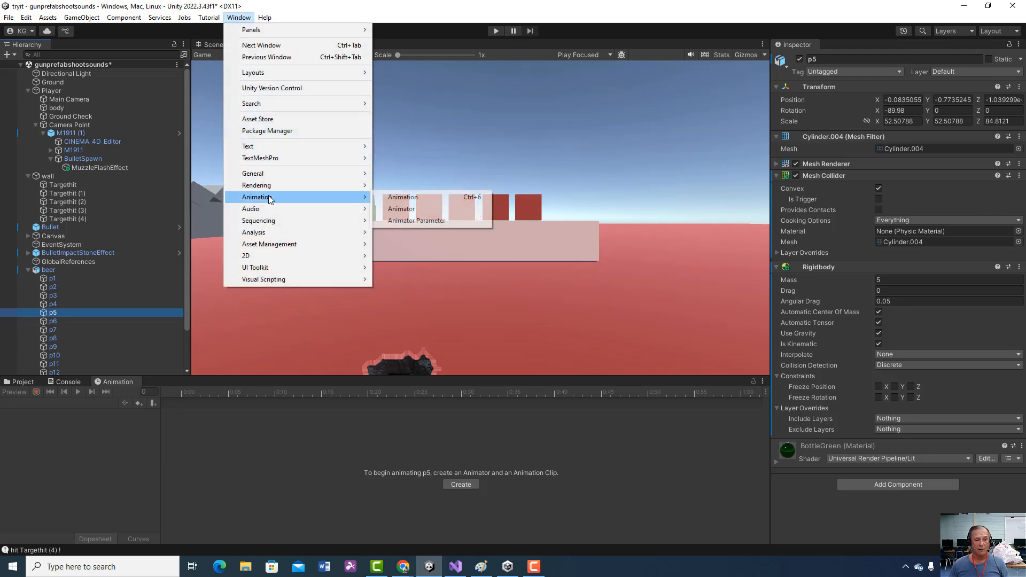
{"action": "left_click", "coordinate": [401, 209]}
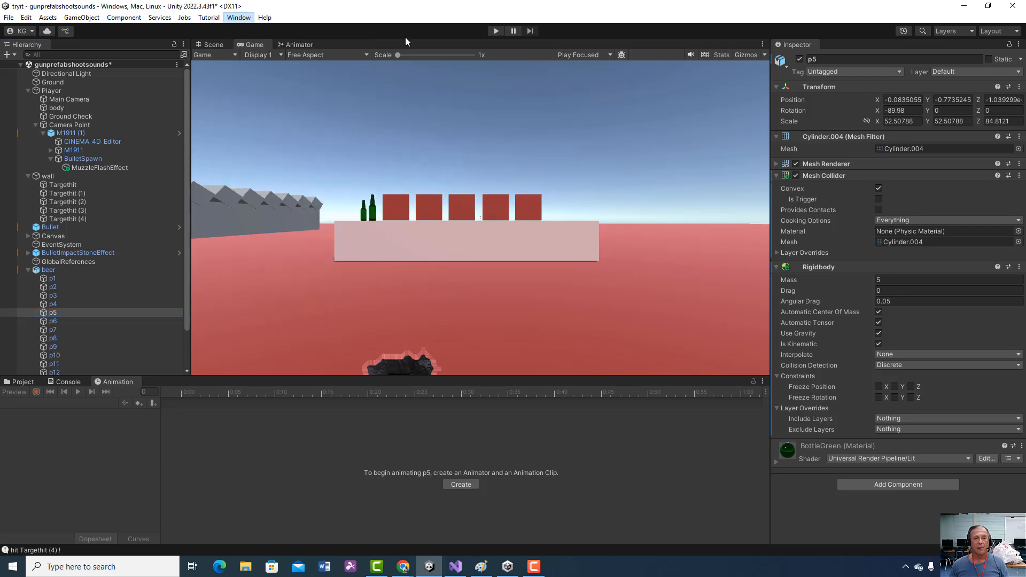
{"action": "left_click", "coordinate": [298, 44]}
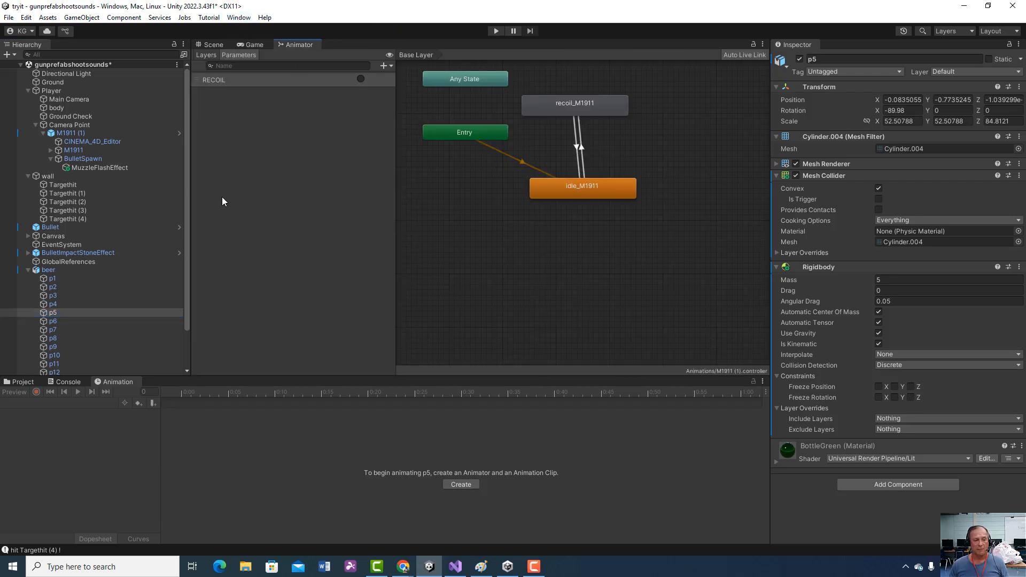